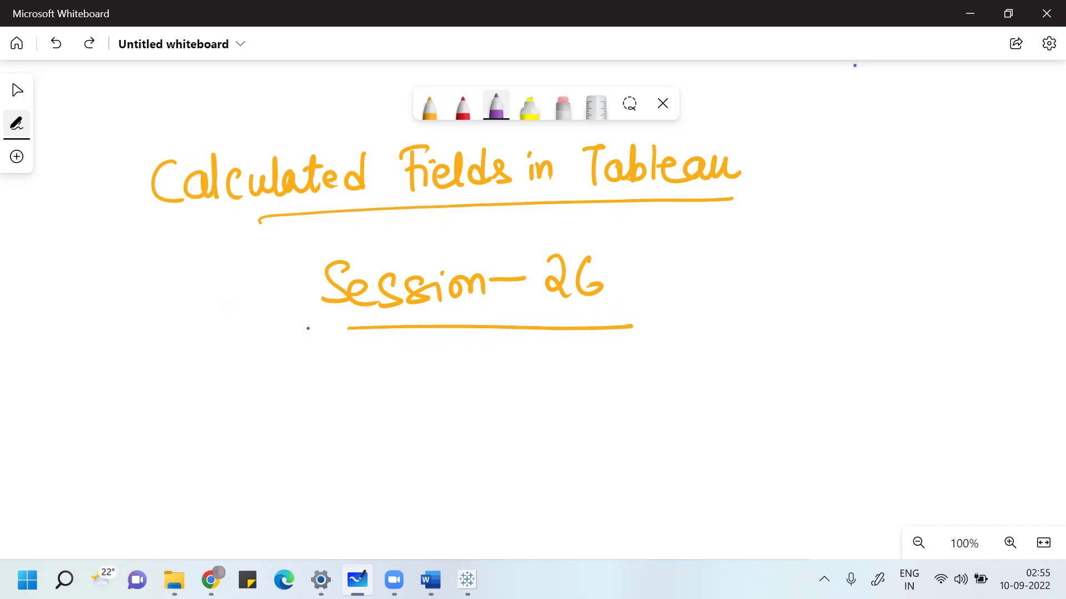
- Handwrite a circled Roman numeral I followed by "one text function" in purple beside the session title
{"action": "left_click_drag", "start_coordinate": [752, 238], "coordinate": [757, 249]}
{"action": "mouse_move", "coordinate": [767, 232]}
{"action": "left_mouse_down"}
{"action": "mouse_move", "coordinate": [750, 231]}
{"action": "mouse_move", "coordinate": [843, 253]}
{"action": "mouse_move", "coordinate": [842, 238]}
{"action": "left_mouse_up"}
{"action": "left_click_drag", "start_coordinate": [849, 245], "coordinate": [878, 252]}
{"action": "mouse_move", "coordinate": [878, 238]}
{"action": "left_mouse_down"}
{"action": "mouse_move", "coordinate": [866, 253]}
{"action": "mouse_move", "coordinate": [883, 251]}
{"action": "left_mouse_up"}
{"action": "left_click_drag", "start_coordinate": [876, 234], "coordinate": [916, 252]}
{"action": "left_click_drag", "start_coordinate": [905, 239], "coordinate": [969, 247]}
{"action": "mouse_move", "coordinate": [959, 231]}
{"action": "left_mouse_down"}
{"action": "mouse_move", "coordinate": [979, 228]}
{"action": "mouse_move", "coordinate": [982, 246]}
{"action": "left_mouse_up"}
{"action": "left_click", "coordinate": [983, 225]}
{"action": "left_click_drag", "start_coordinate": [994, 232], "coordinate": [1010, 238]}
- Handwrite a circled II followed by "one numerical function" as the second item of the purple list
{"action": "left_click_drag", "start_coordinate": [757, 276], "coordinate": [757, 291]}
{"action": "mouse_move", "coordinate": [764, 274]}
{"action": "left_mouse_down"}
{"action": "mouse_move", "coordinate": [763, 288]}
{"action": "mouse_move", "coordinate": [750, 269]}
{"action": "mouse_move", "coordinate": [806, 294]}
{"action": "left_mouse_up"}
{"action": "mouse_move", "coordinate": [799, 288]}
{"action": "left_mouse_down"}
{"action": "mouse_move", "coordinate": [876, 294]}
{"action": "mouse_move", "coordinate": [894, 281]}
{"action": "mouse_move", "coordinate": [926, 290]}
{"action": "left_mouse_up"}
{"action": "mouse_move", "coordinate": [938, 278]}
{"action": "left_mouse_down"}
{"action": "mouse_move", "coordinate": [935, 289]}
{"action": "mouse_move", "coordinate": [950, 291]}
{"action": "left_mouse_up"}
{"action": "mouse_move", "coordinate": [980, 253]}
{"action": "left_mouse_down"}
{"action": "mouse_move", "coordinate": [972, 292]}
{"action": "mouse_move", "coordinate": [1011, 273]}
{"action": "mouse_move", "coordinate": [1056, 278]}
{"action": "left_mouse_up"}
- Handwrite a circled III followed by "one date function" as the third list item and underline its end
{"action": "mouse_move", "coordinate": [743, 330]}
{"action": "left_mouse_down"}
{"action": "mouse_move", "coordinate": [755, 344]}
{"action": "mouse_move", "coordinate": [765, 325]}
{"action": "left_mouse_up"}
{"action": "mouse_move", "coordinate": [743, 319]}
{"action": "left_mouse_down"}
{"action": "mouse_move", "coordinate": [746, 327]}
{"action": "mouse_move", "coordinate": [743, 319]}
{"action": "left_mouse_up"}
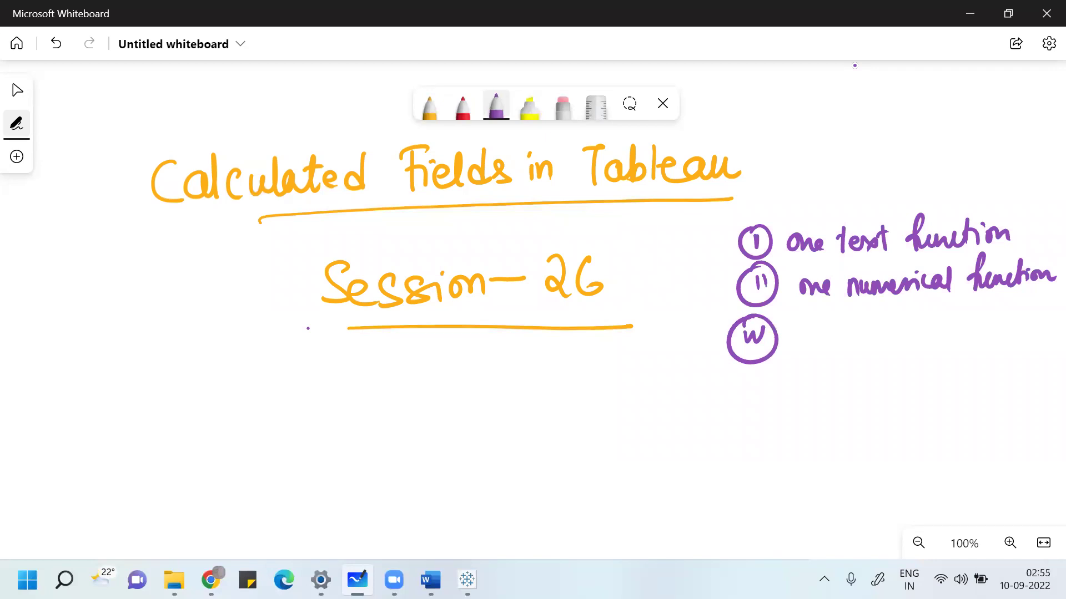
{"action": "left_click_drag", "start_coordinate": [808, 332], "coordinate": [848, 345]}
{"action": "mouse_move", "coordinate": [867, 321]}
{"action": "left_mouse_down"}
{"action": "mouse_move", "coordinate": [869, 349]}
{"action": "mouse_move", "coordinate": [858, 345]}
{"action": "left_mouse_up"}
{"action": "left_click_drag", "start_coordinate": [876, 336], "coordinate": [917, 345]}
{"action": "mouse_move", "coordinate": [943, 320]}
{"action": "left_mouse_down"}
{"action": "mouse_move", "coordinate": [937, 346]}
{"action": "mouse_move", "coordinate": [950, 306]}
{"action": "left_mouse_up"}
{"action": "left_click_drag", "start_coordinate": [943, 336], "coordinate": [990, 339]}
{"action": "mouse_move", "coordinate": [996, 310]}
{"action": "left_mouse_down"}
{"action": "mouse_move", "coordinate": [991, 343]}
{"action": "mouse_move", "coordinate": [1002, 340]}
{"action": "left_mouse_up"}
{"action": "mouse_move", "coordinate": [1005, 333]}
{"action": "left_mouse_down"}
{"action": "mouse_move", "coordinate": [1037, 336]}
{"action": "mouse_move", "coordinate": [1038, 359]}
{"action": "left_mouse_up"}
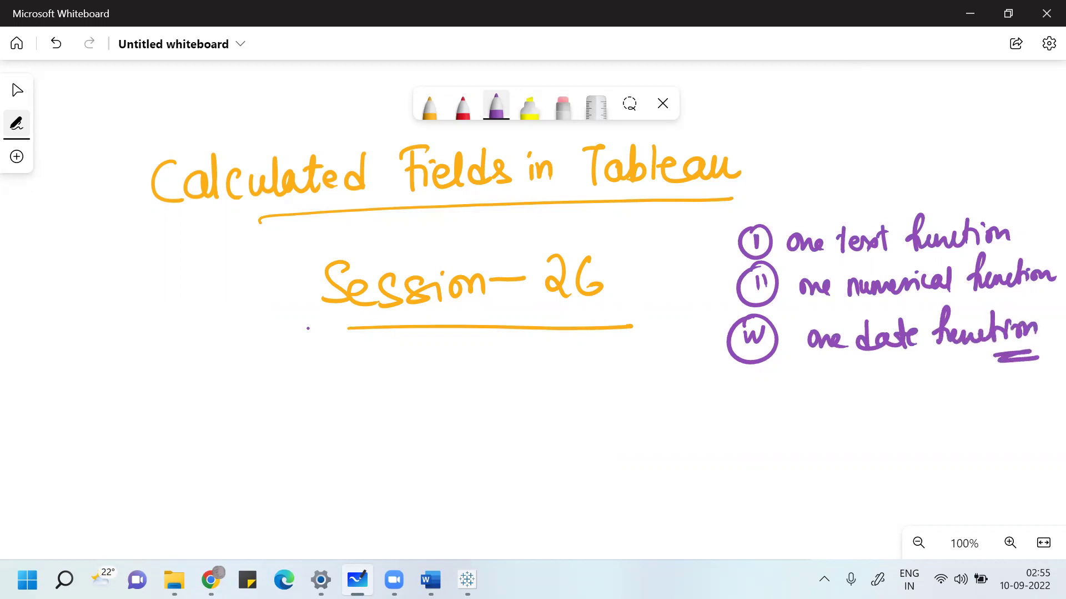
- Handwrite "google - function of Tableau" in large parentheses below the list and underline it
{"action": "scroll", "coordinate": [855, 65], "scroll_direction": "right", "scroll_amount": 5}
{"action": "scroll", "coordinate": [855, 65], "scroll_direction": "down", "scroll_amount": 1}
{"action": "left_click_drag", "start_coordinate": [668, 380], "coordinate": [666, 437]}
{"action": "mouse_move", "coordinate": [695, 401]}
{"action": "left_mouse_down"}
{"action": "mouse_move", "coordinate": [684, 443]}
{"action": "mouse_move", "coordinate": [725, 412]}
{"action": "left_mouse_up"}
{"action": "mouse_move", "coordinate": [737, 406]}
{"action": "left_mouse_down"}
{"action": "mouse_move", "coordinate": [747, 411]}
{"action": "mouse_move", "coordinate": [741, 451]}
{"action": "mouse_move", "coordinate": [803, 412]}
{"action": "left_mouse_up"}
{"action": "mouse_move", "coordinate": [833, 380]}
{"action": "left_mouse_down"}
{"action": "mouse_move", "coordinate": [820, 425]}
{"action": "mouse_move", "coordinate": [827, 395]}
{"action": "left_mouse_up"}
{"action": "left_click_drag", "start_coordinate": [834, 408], "coordinate": [926, 413]}
{"action": "left_click_drag", "start_coordinate": [882, 383], "coordinate": [899, 413]}
{"action": "left_click_drag", "start_coordinate": [958, 394], "coordinate": [952, 408]}
{"action": "left_click_drag", "start_coordinate": [981, 367], "coordinate": [958, 410]}
{"action": "left_click_drag", "start_coordinate": [969, 389], "coordinate": [983, 386]}
{"action": "left_click_drag", "start_coordinate": [901, 438], "coordinate": [924, 438]}
{"action": "left_click_drag", "start_coordinate": [912, 438], "coordinate": [913, 463]}
{"action": "mouse_move", "coordinate": [935, 448]}
{"action": "left_mouse_down"}
{"action": "mouse_move", "coordinate": [935, 459]}
{"action": "mouse_move", "coordinate": [956, 456]}
{"action": "mouse_move", "coordinate": [945, 462]}
{"action": "left_mouse_up"}
{"action": "left_click_drag", "start_coordinate": [966, 447], "coordinate": [1011, 457]}
{"action": "left_click_drag", "start_coordinate": [1008, 441], "coordinate": [1030, 456]}
{"action": "mouse_move", "coordinate": [1030, 377]}
{"action": "left_mouse_down"}
{"action": "mouse_move", "coordinate": [1062, 444]}
{"action": "mouse_move", "coordinate": [1000, 496]}
{"action": "left_mouse_up"}
{"action": "left_click_drag", "start_coordinate": [837, 491], "coordinate": [969, 488]}
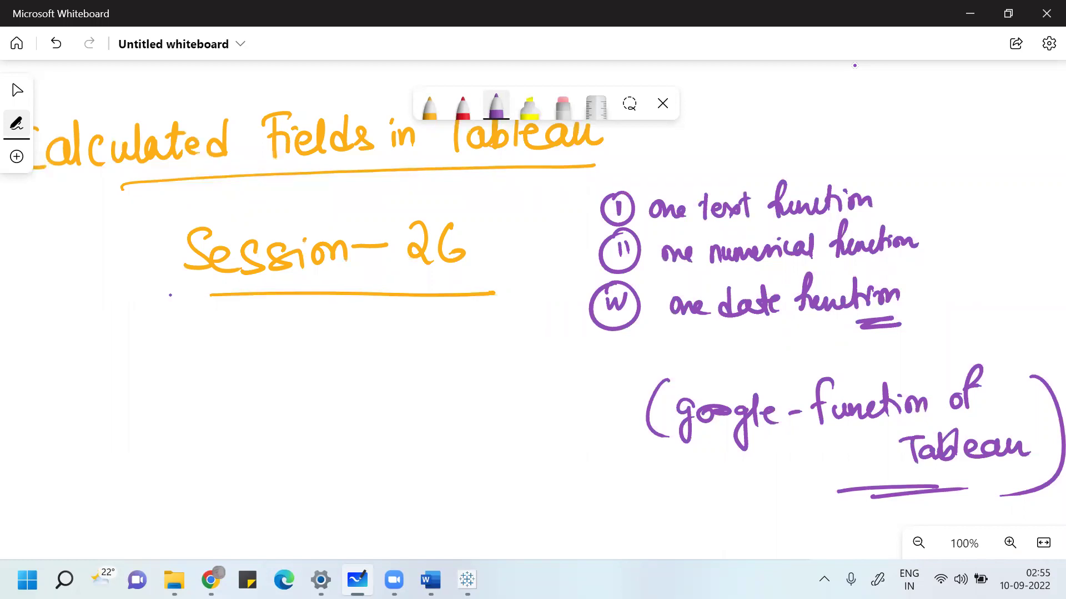
- Switch to the Book1 workbook in Tableau
{"action": "key", "text": "alt+Tab"}
{"action": "key", "text": "alt+Tab"}
{"action": "key", "text": "alt+Tab"}
{"action": "key", "text": "alt+Tab"}
{"action": "key", "text": "alt+Tab"}
{"action": "key", "text": "alt+Tab"}
{"action": "key", "text": "alt+Tab"}
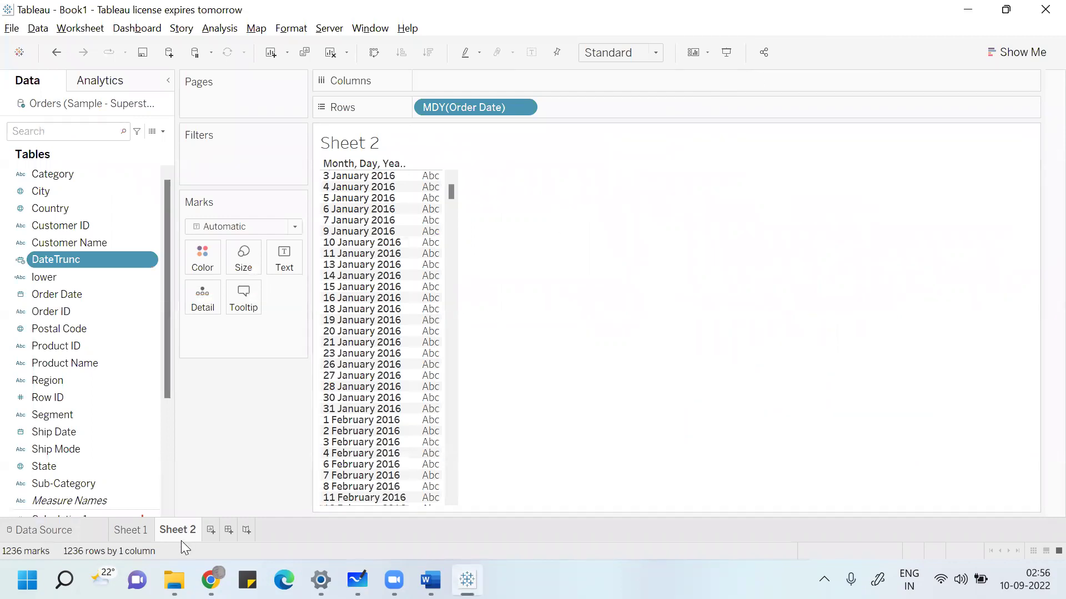
- Add a new worksheet and name it "Calculated Field"
{"action": "left_click", "coordinate": [212, 530]}
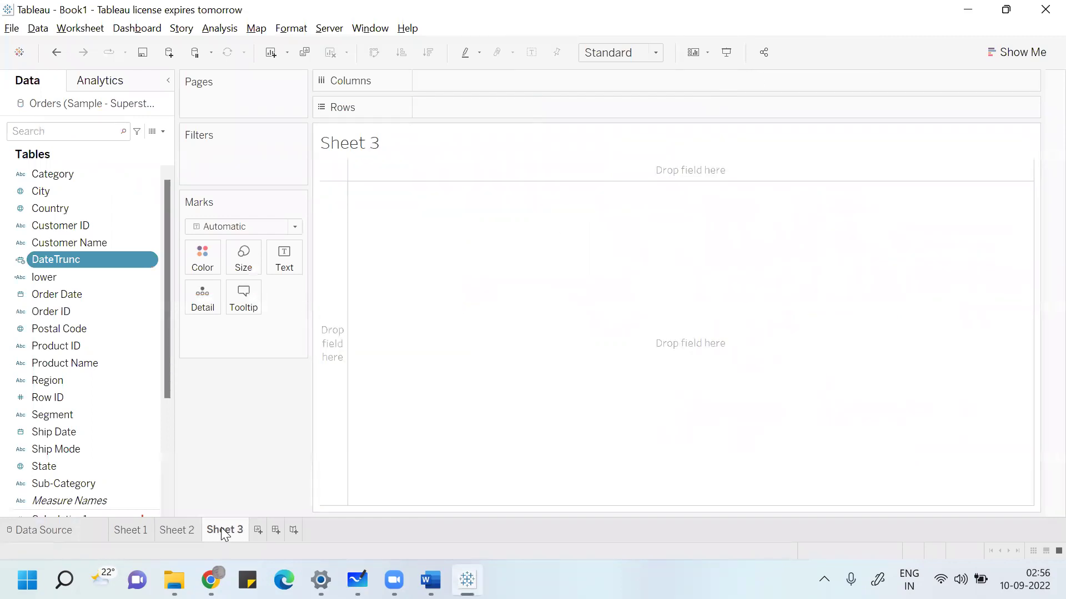
{"action": "type", "text": "Calculated"}
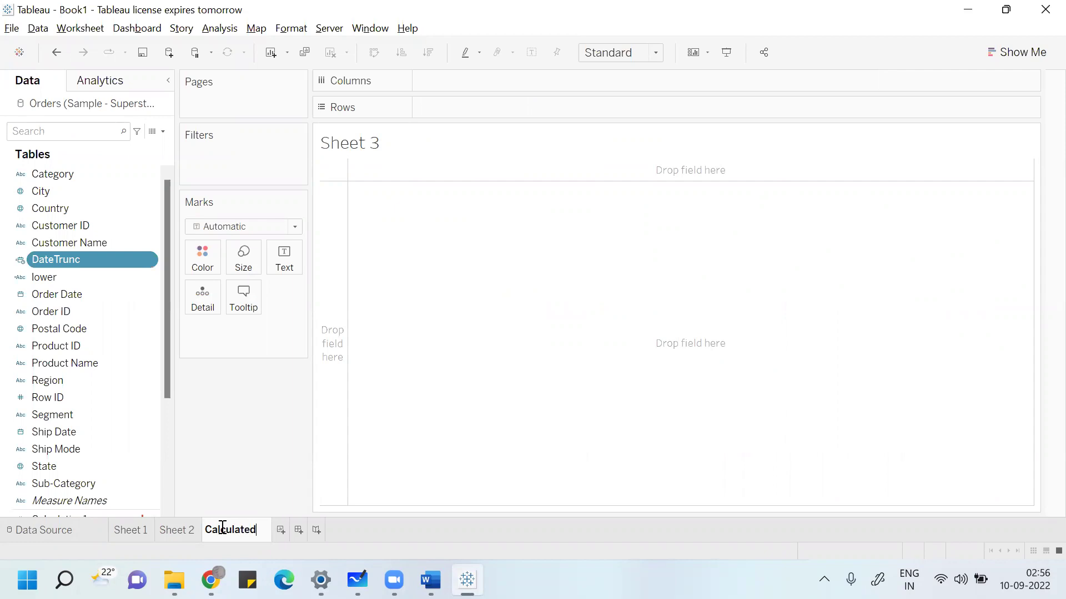
{"action": "type", "text": " Fiels"}
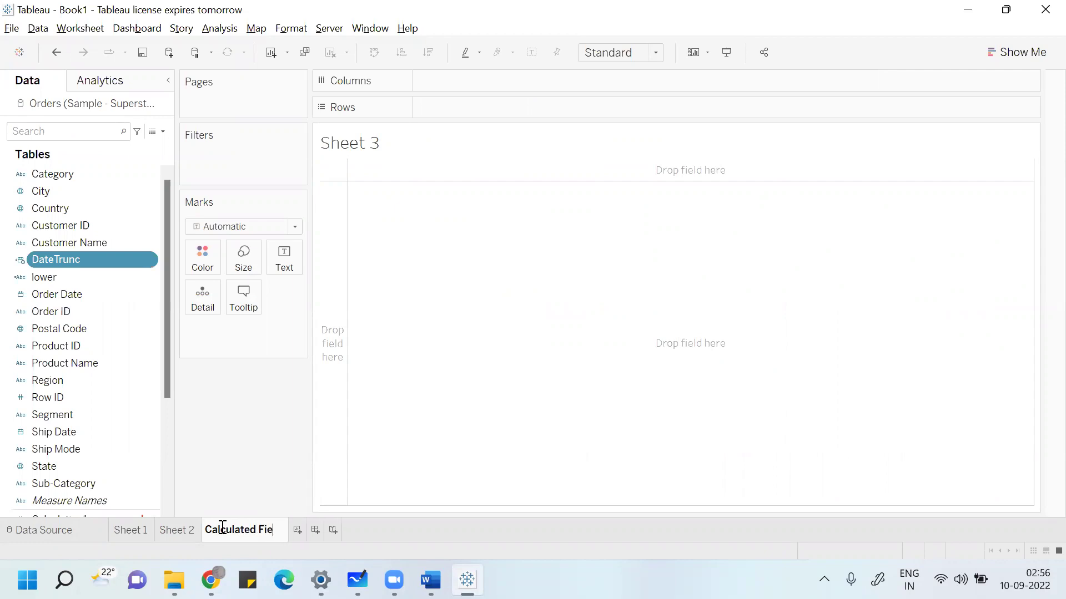
{"action": "key", "text": "BackSpace"}
{"action": "type", "text": "d"}
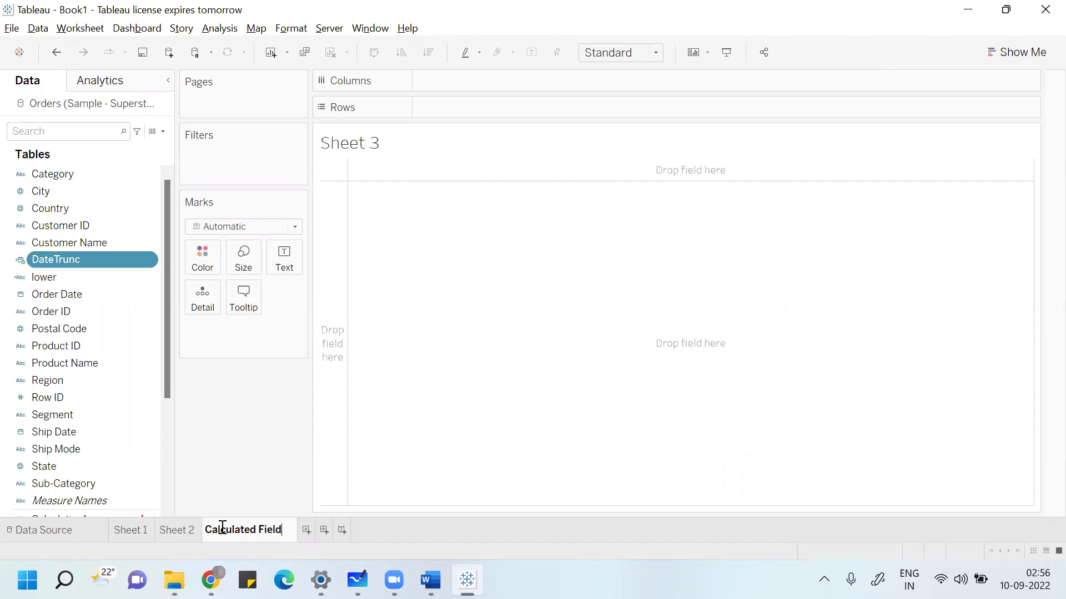
{"action": "left_click", "coordinate": [506, 370]}
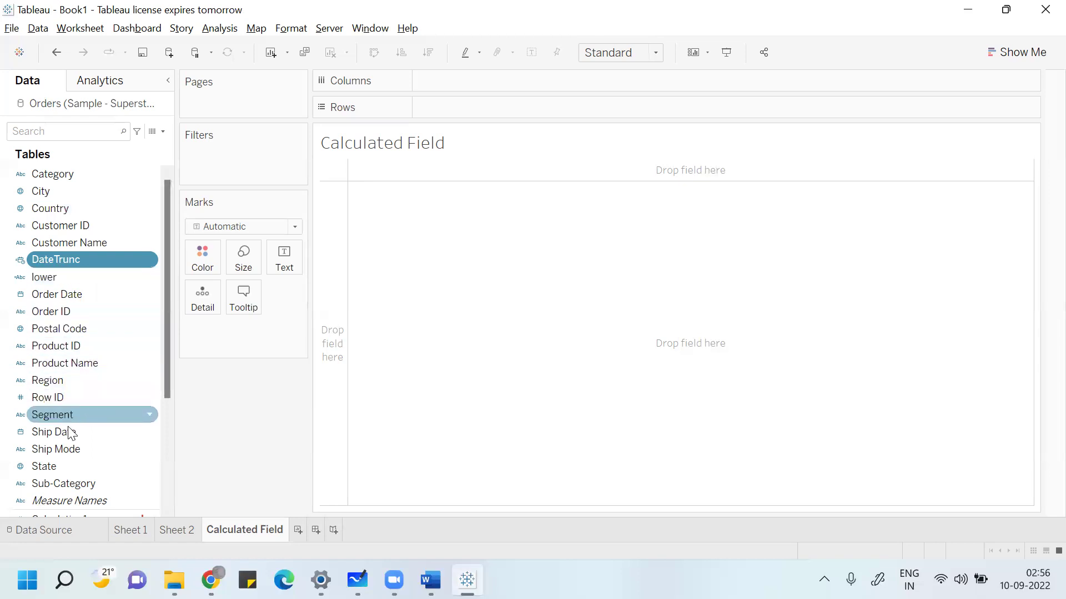
- Add Sub-Category to Rows and widen the table's cells
{"action": "left_click_drag", "start_coordinate": [76, 484], "coordinate": [472, 106]}
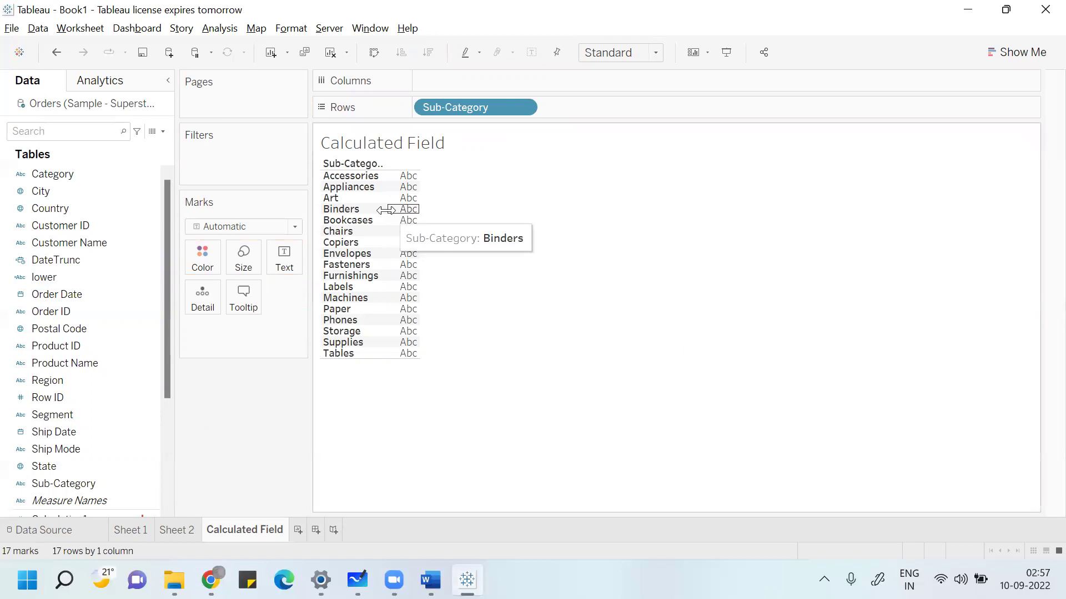
{"action": "key", "text": "ctrl+Right"}
{"action": "key", "text": "ctrl+Right"}
{"action": "key", "text": "ctrl+Right"}
{"action": "key", "text": "ctrl+Right"}
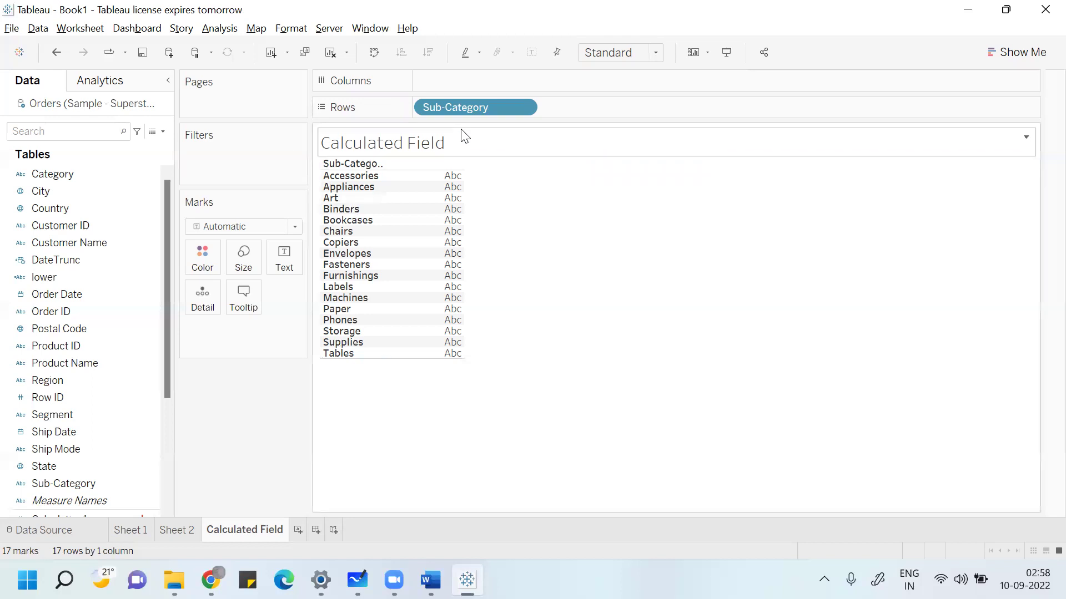
{"action": "left_click", "coordinate": [238, 29]}
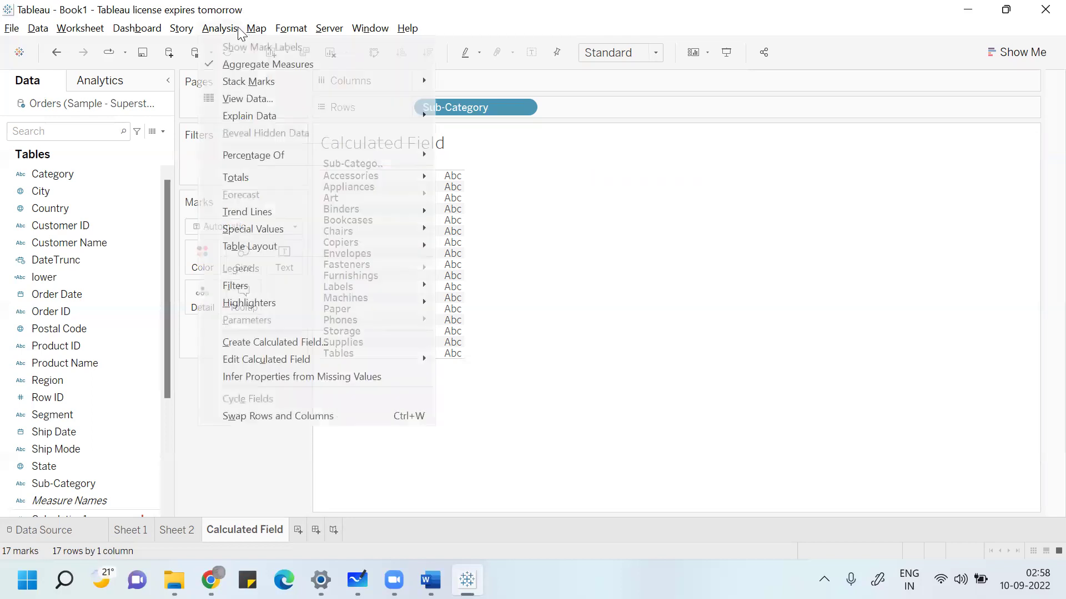
{"action": "left_click", "coordinate": [257, 343]}
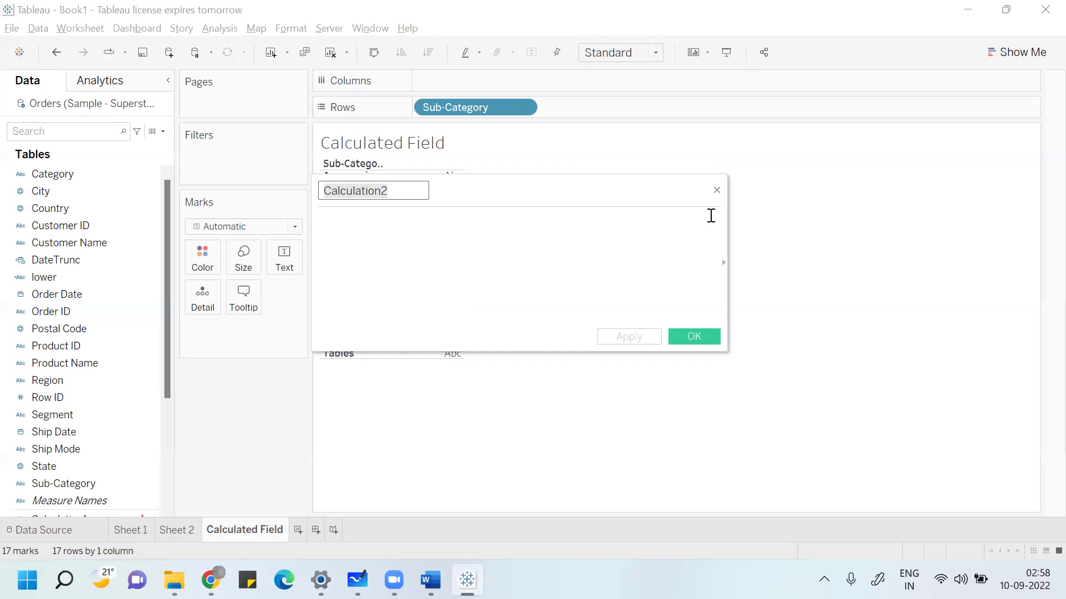
{"action": "left_click", "coordinate": [717, 192]}
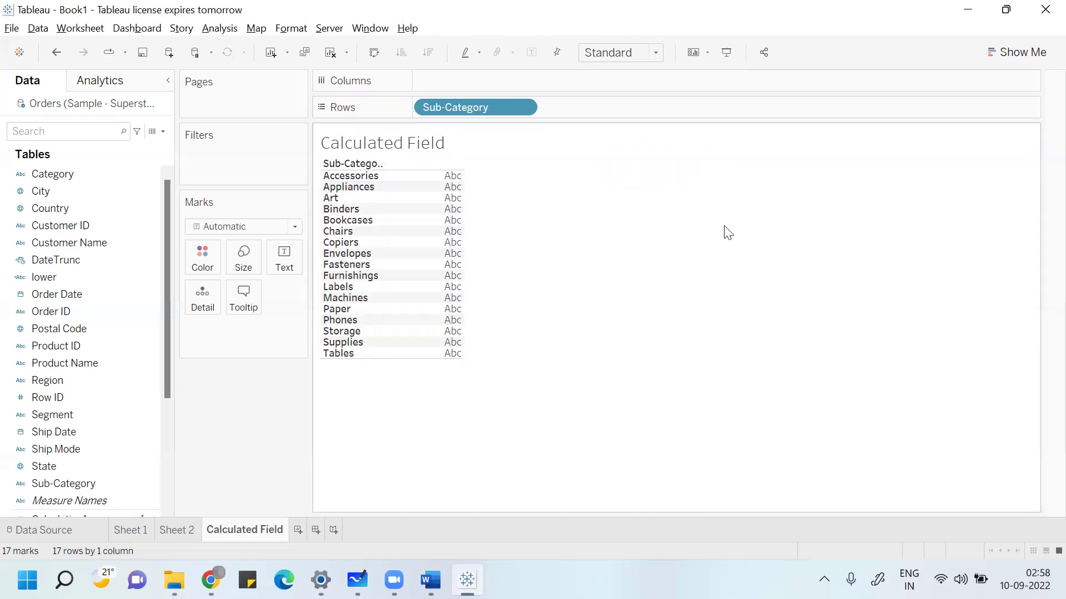
{"action": "left_click", "coordinate": [219, 31]}
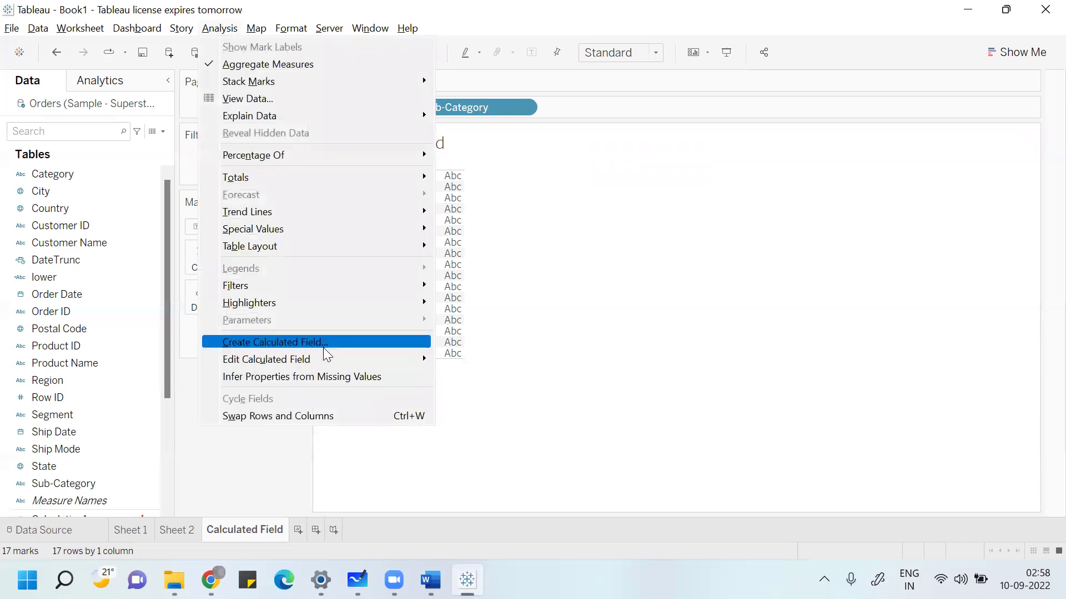
{"action": "left_click", "coordinate": [549, 347]}
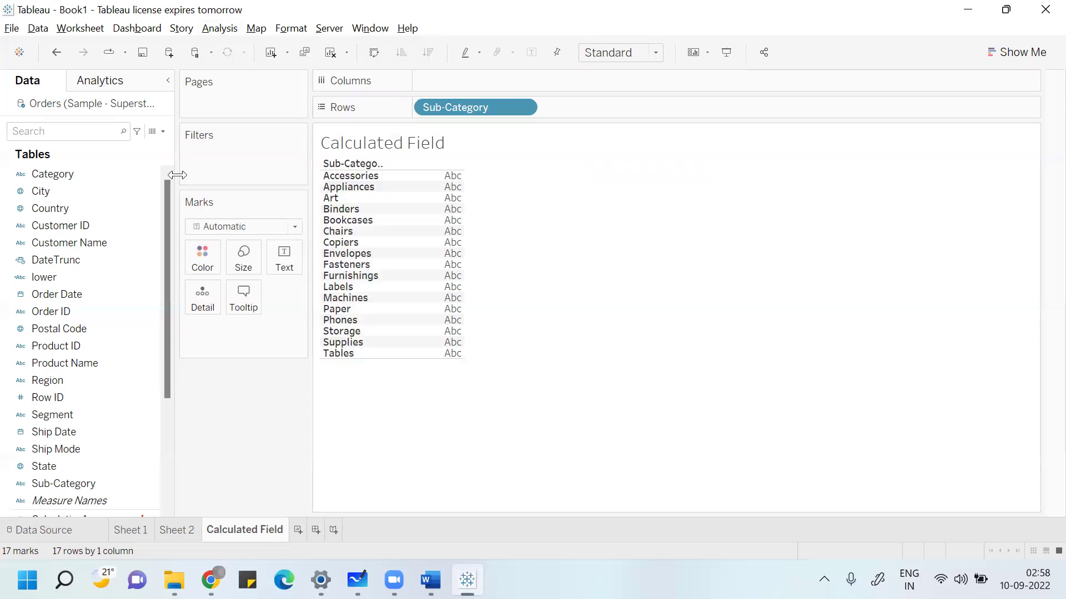
{"action": "left_click", "coordinate": [162, 131]}
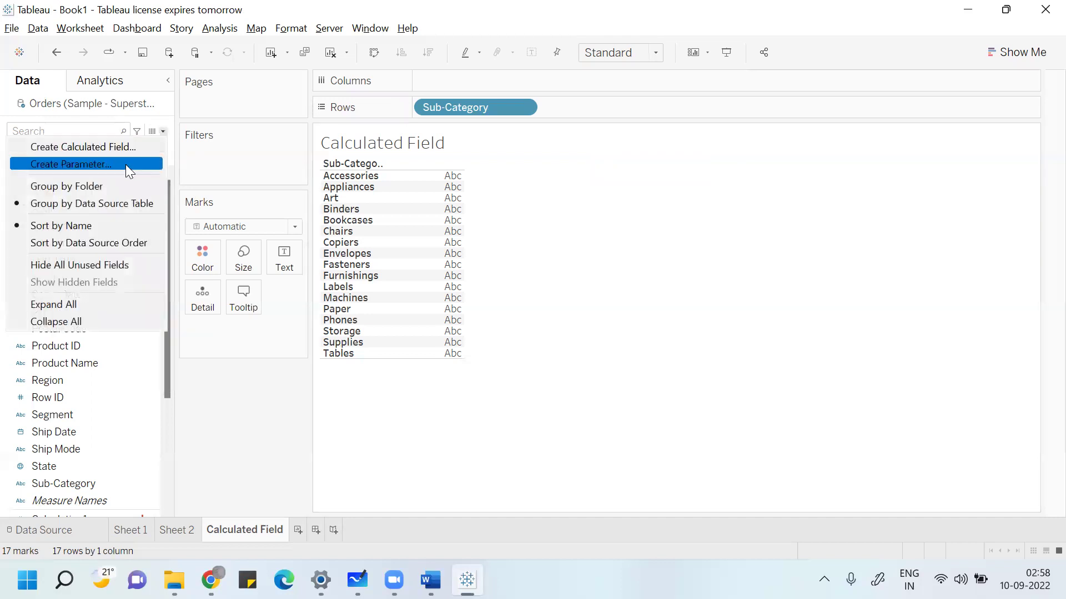
{"action": "left_click", "coordinate": [239, 370]}
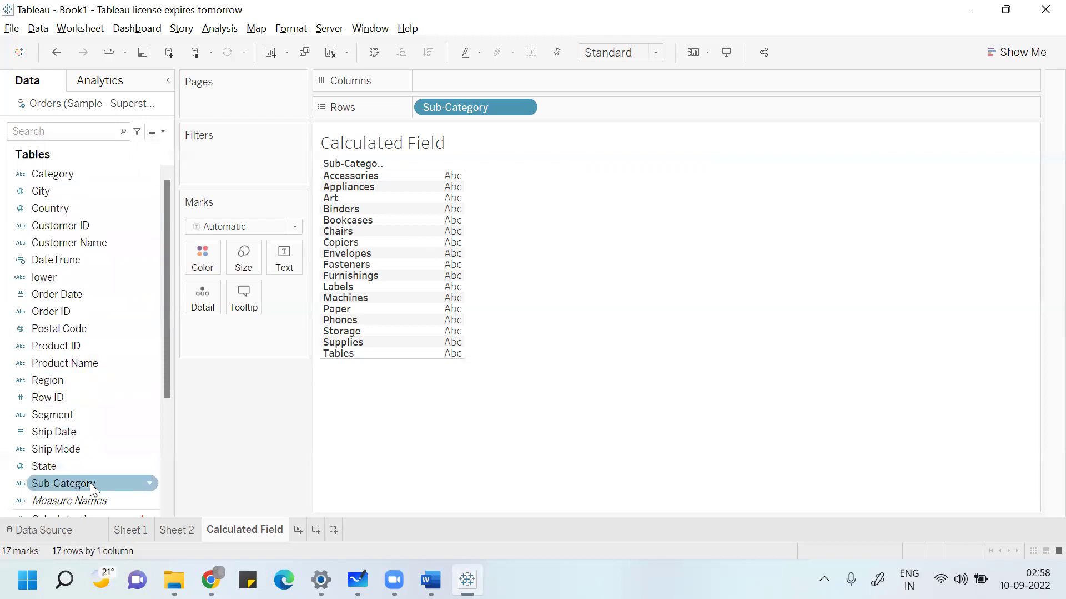
- Start a calculated field based on Sub-Category and name it "Upper Case-Sub Category"
{"action": "right_click", "coordinate": [145, 485]}
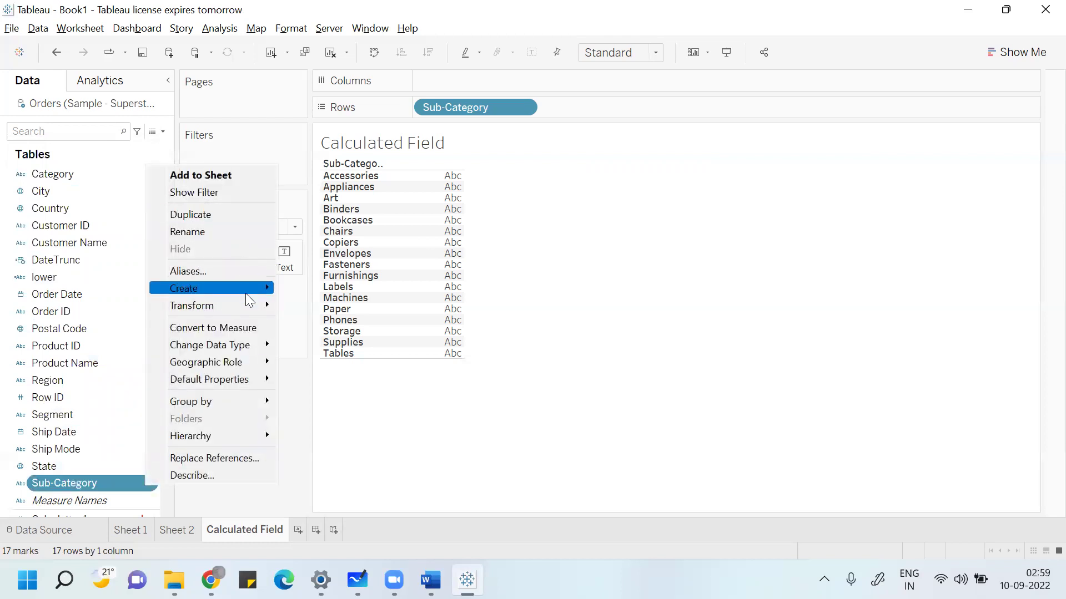
{"action": "mouse_move", "coordinate": [247, 295]}
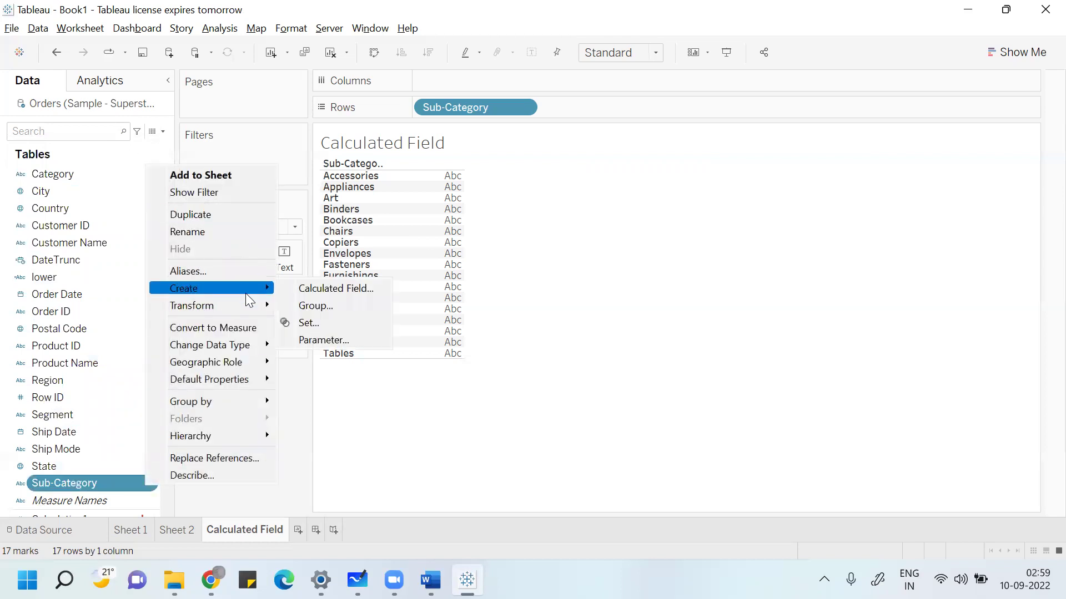
{"action": "left_click", "coordinate": [320, 290]}
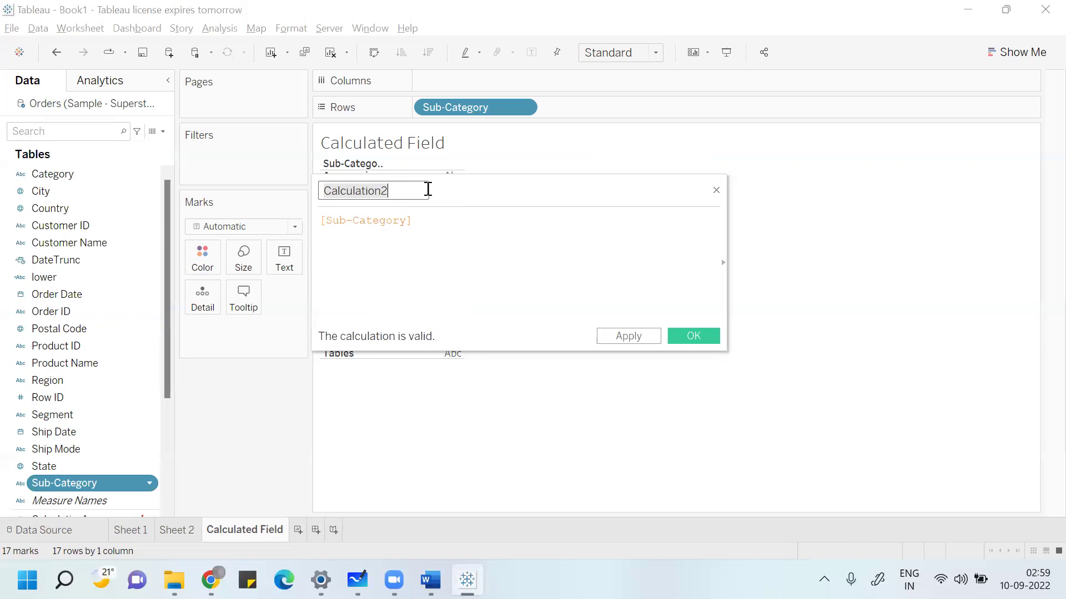
{"action": "type", "text": "Upper"}
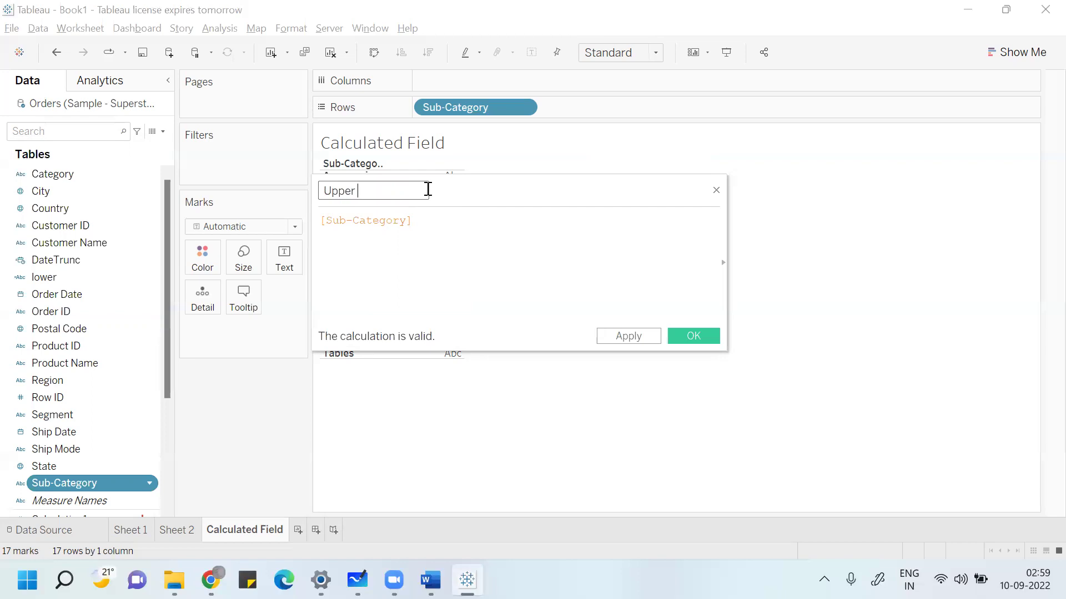
{"action": "type", "text": " Case-Sub Category"}
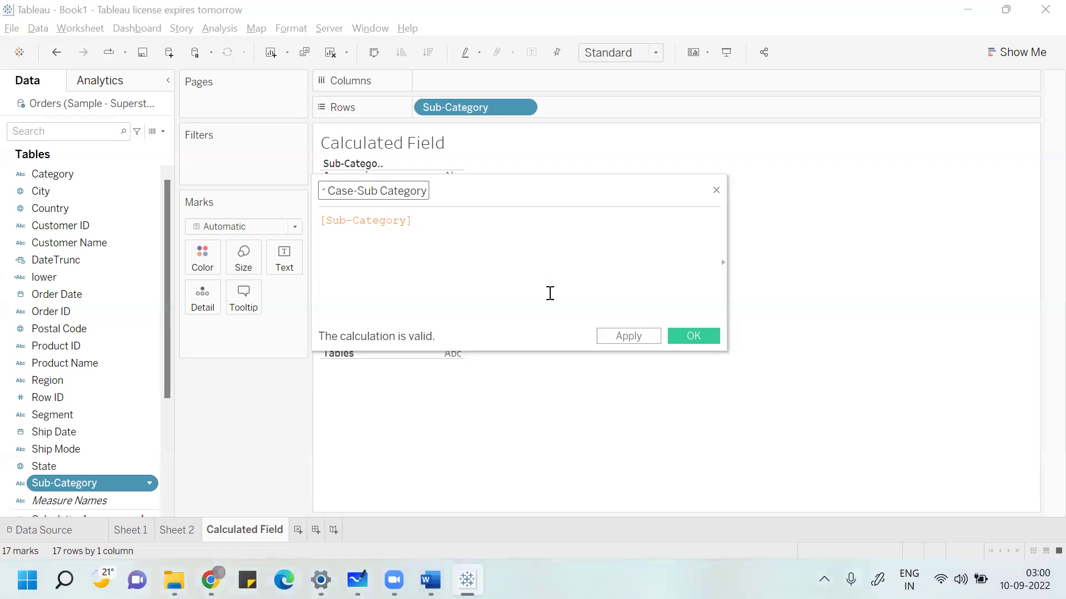
- Show the function reference in the calculation editor, limit it to String functions and browse the list
{"action": "left_click", "coordinate": [326, 227]}
{"action": "left_click", "coordinate": [724, 262]}
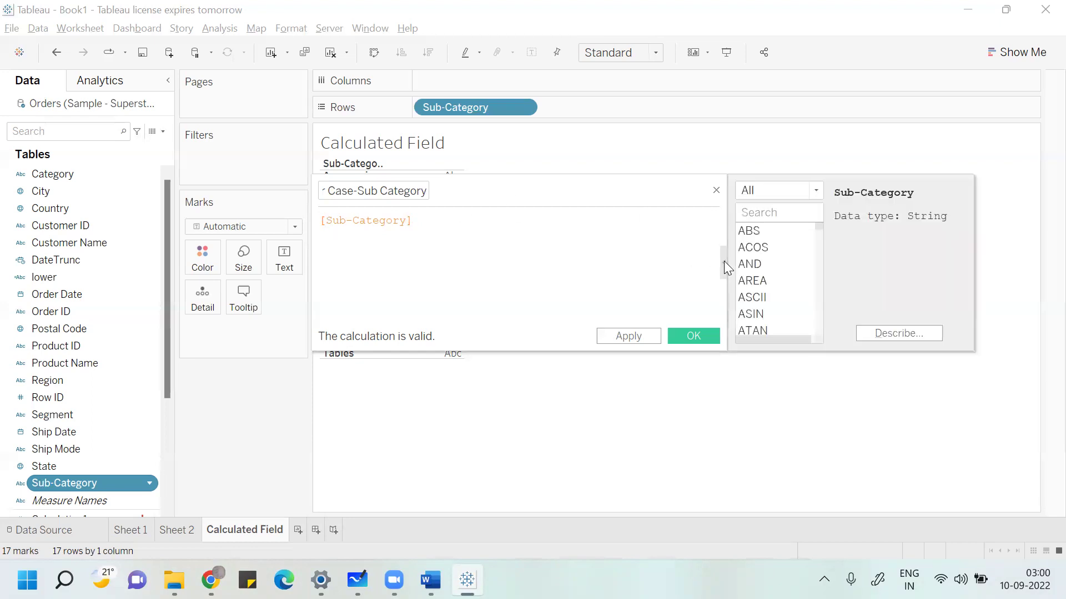
{"action": "left_click", "coordinate": [813, 191]}
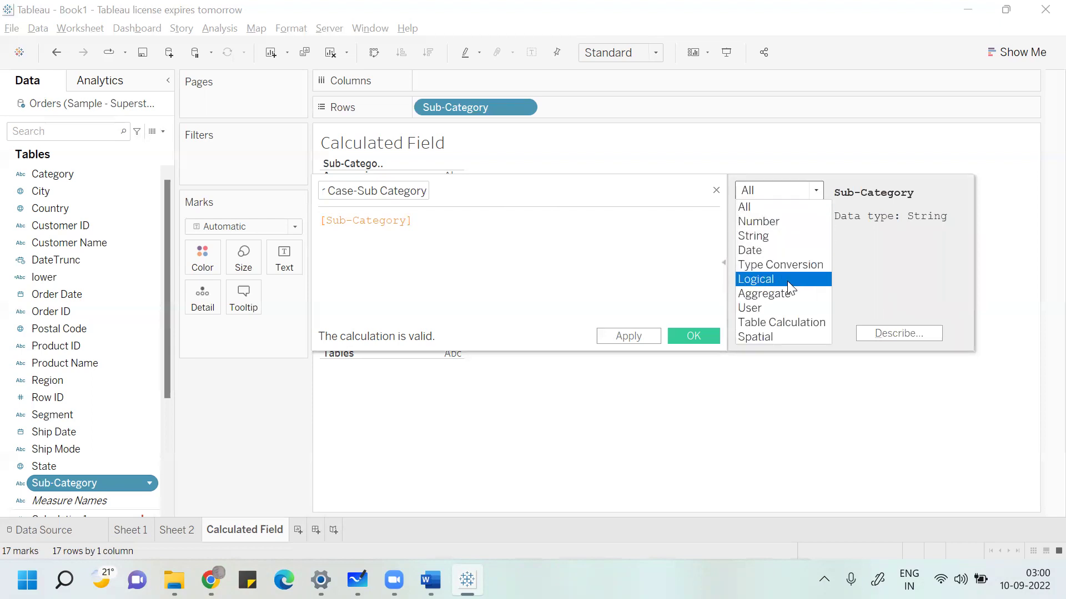
{"action": "left_click", "coordinate": [785, 242]}
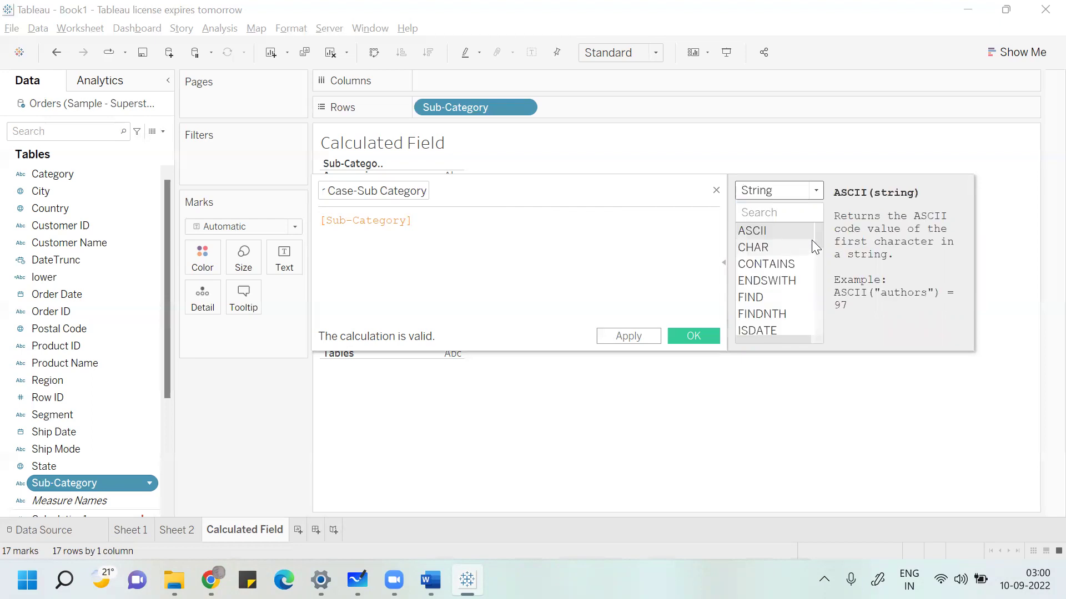
{"action": "mouse_move", "coordinate": [816, 242]}
{"action": "left_mouse_down"}
{"action": "mouse_move", "coordinate": [821, 317]}
{"action": "mouse_move", "coordinate": [821, 258]}
{"action": "left_mouse_up"}
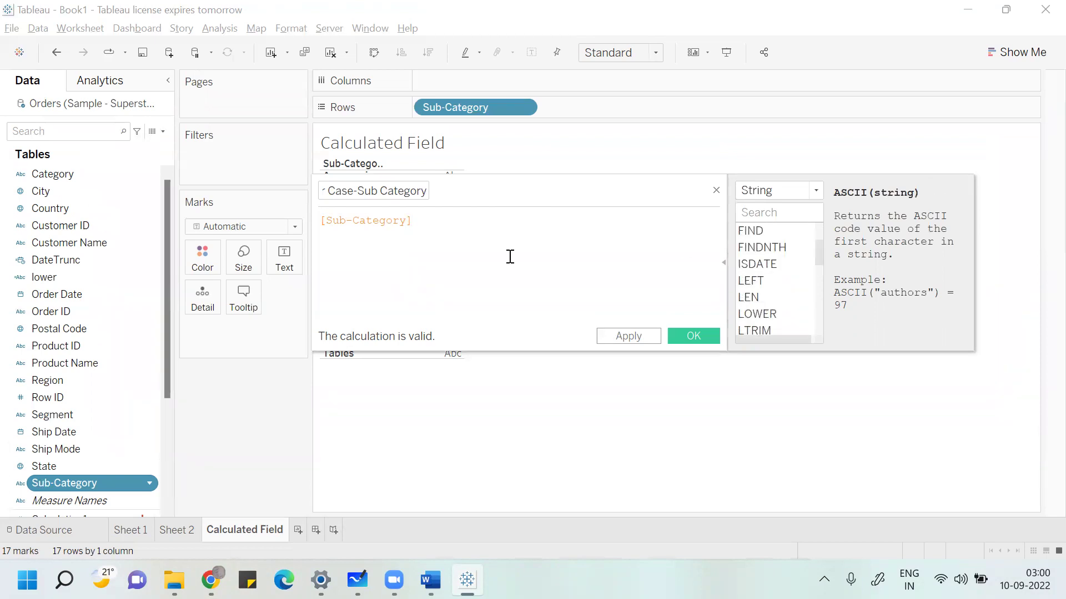
- Complete the formula as upper([Sub-Category]) and save the calculated field
{"action": "left_click", "coordinate": [322, 221]}
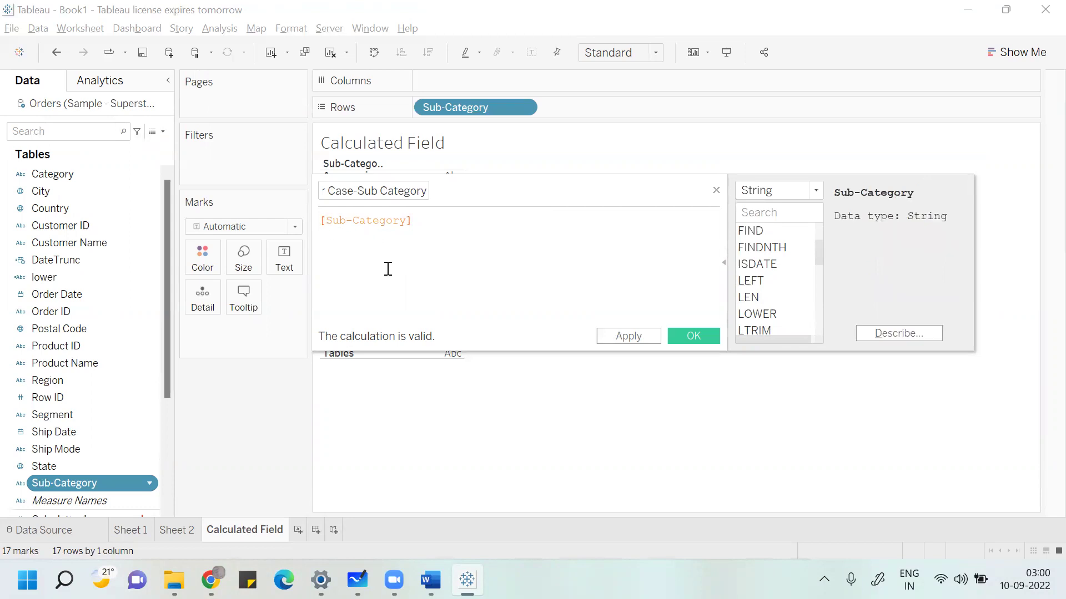
{"action": "type", "text": "upper"}
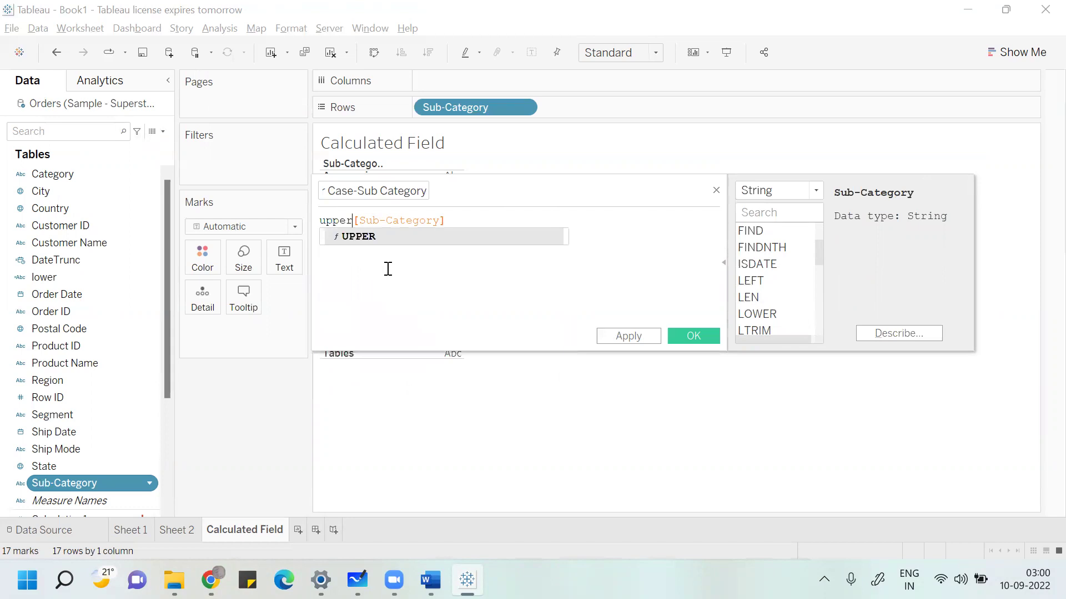
{"action": "type", "text": "("}
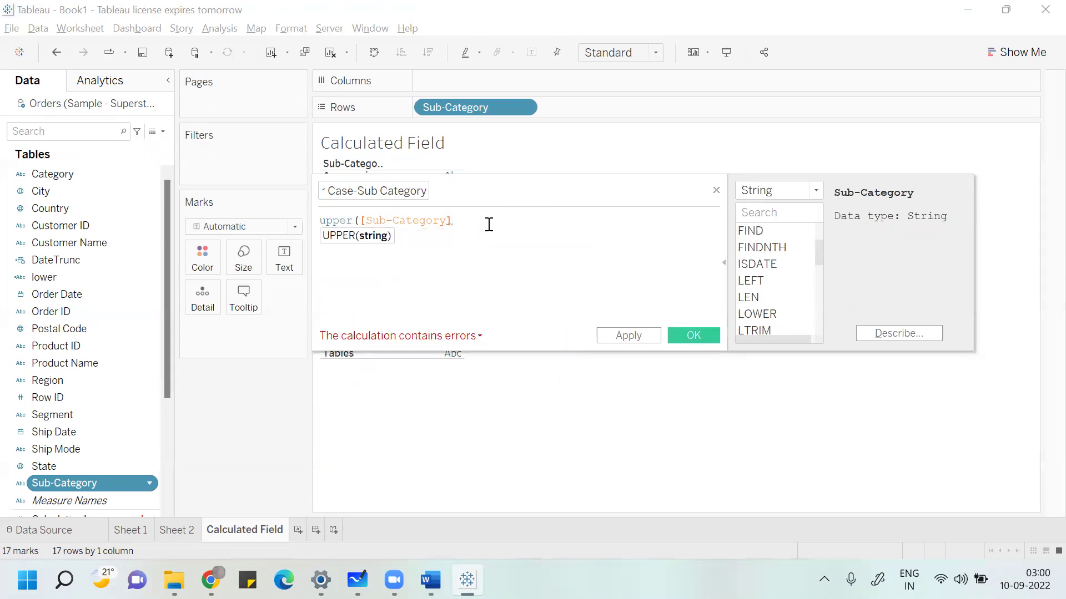
{"action": "type", "text": ")"}
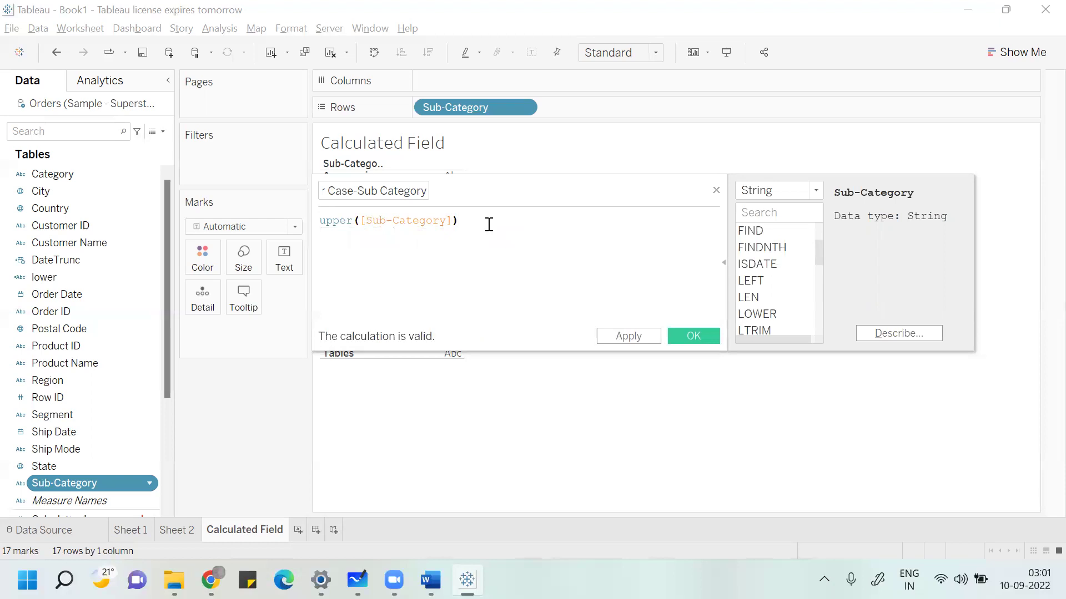
{"action": "left_click", "coordinate": [644, 344]}
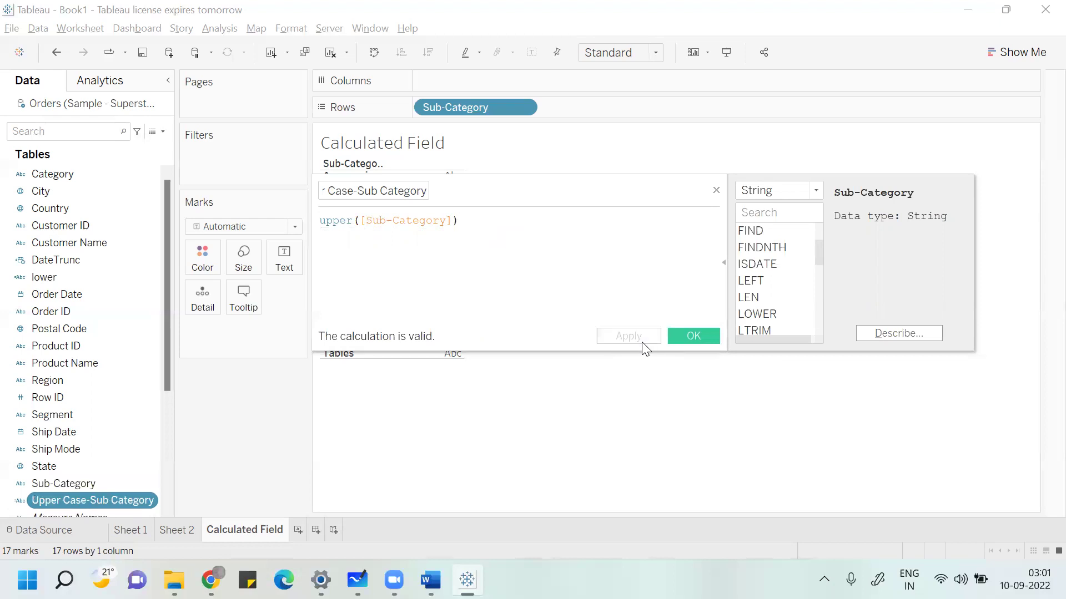
{"action": "left_click", "coordinate": [699, 336]}
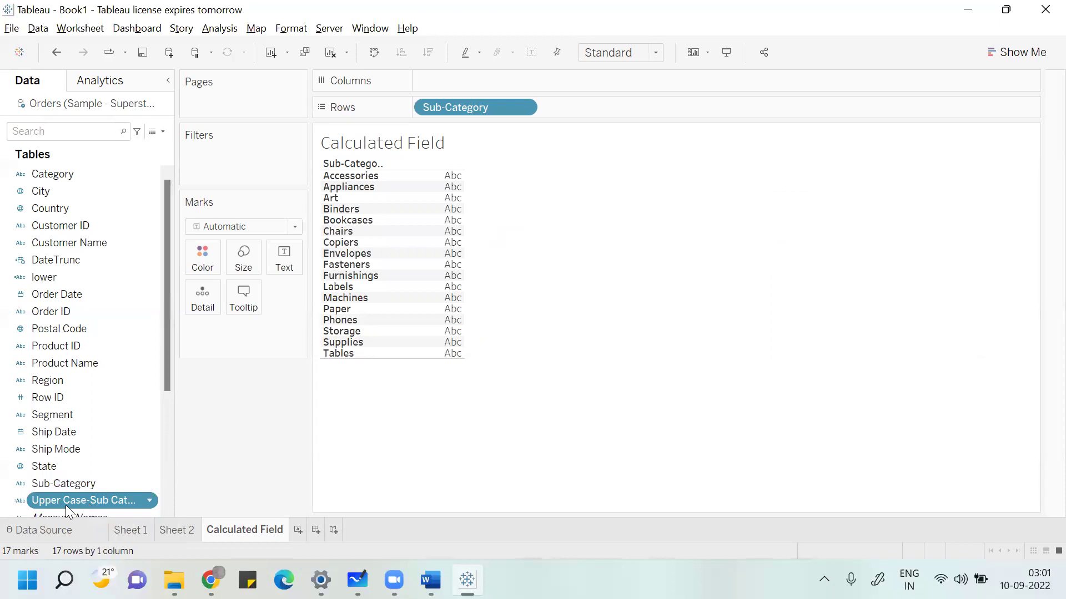
- Try the Upper Case-Sub Category field next to Sub-Category in Rows and remove it again
{"action": "left_click_drag", "start_coordinate": [83, 502], "coordinate": [442, 232]}
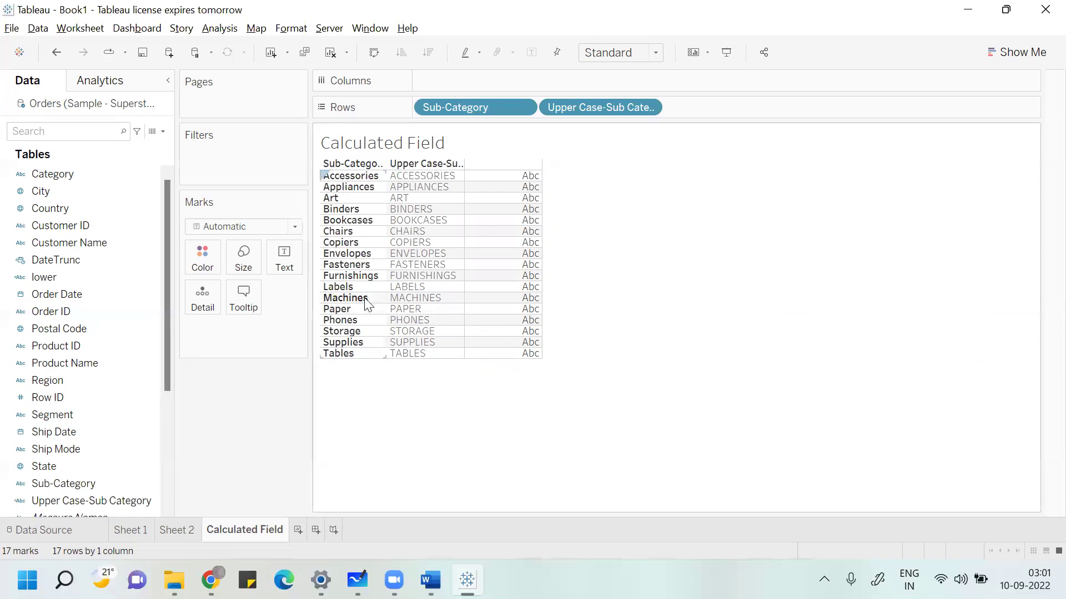
{"action": "left_click_drag", "start_coordinate": [568, 111], "coordinate": [58, 330]}
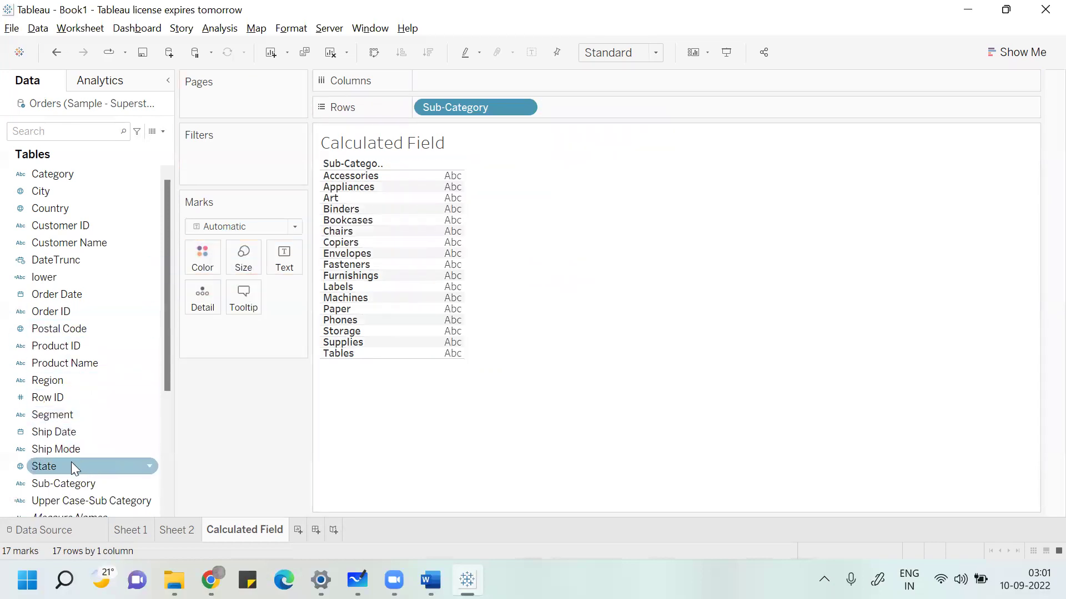
- Show Sales as text for each Sub-Category and aggregate it as an average
{"action": "left_click_drag", "start_coordinate": [167, 380], "coordinate": [154, 471]}
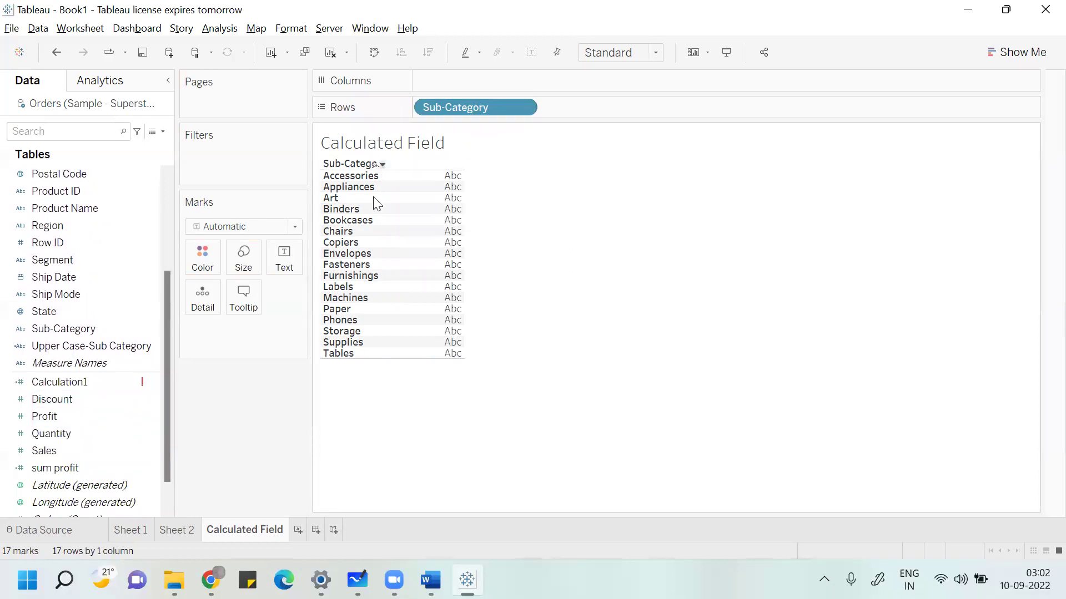
{"action": "left_click", "coordinate": [58, 451]}
{"action": "left_click_drag", "start_coordinate": [55, 452], "coordinate": [282, 266]}
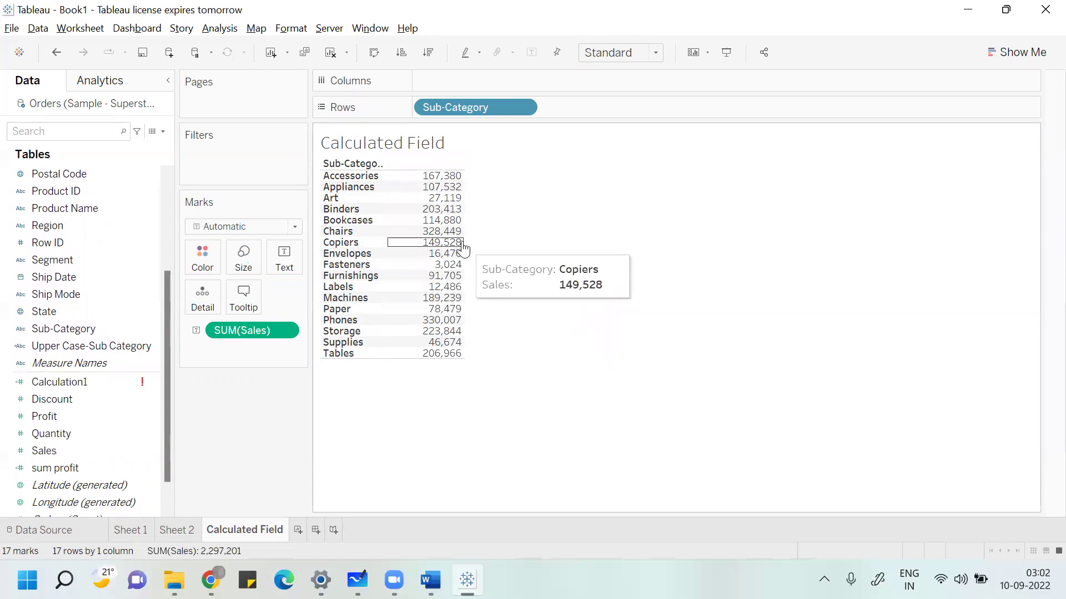
{"action": "left_click", "coordinate": [292, 330]}
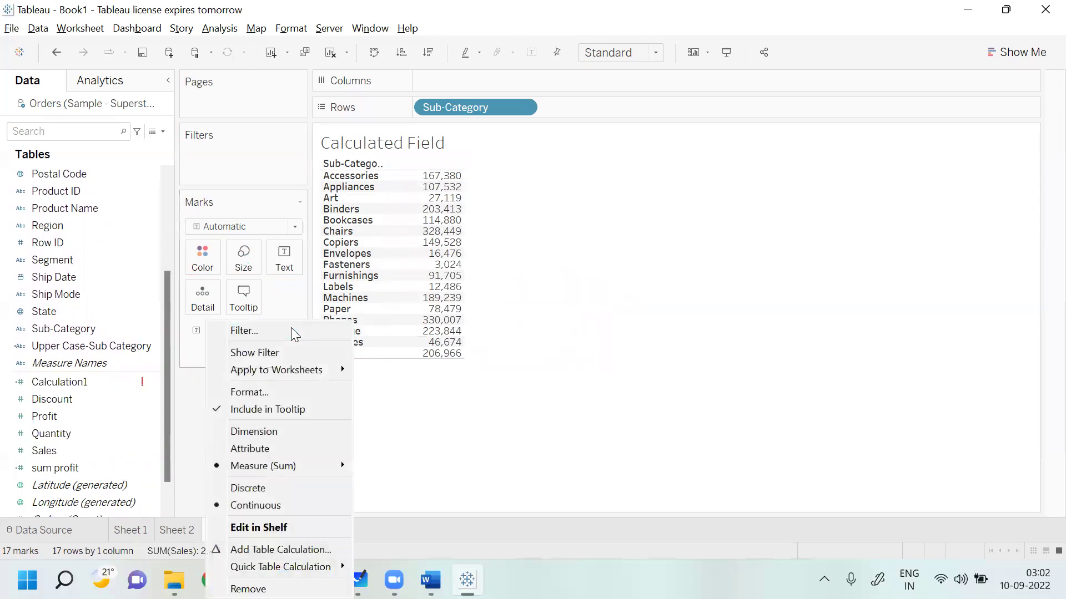
{"action": "mouse_move", "coordinate": [276, 467]}
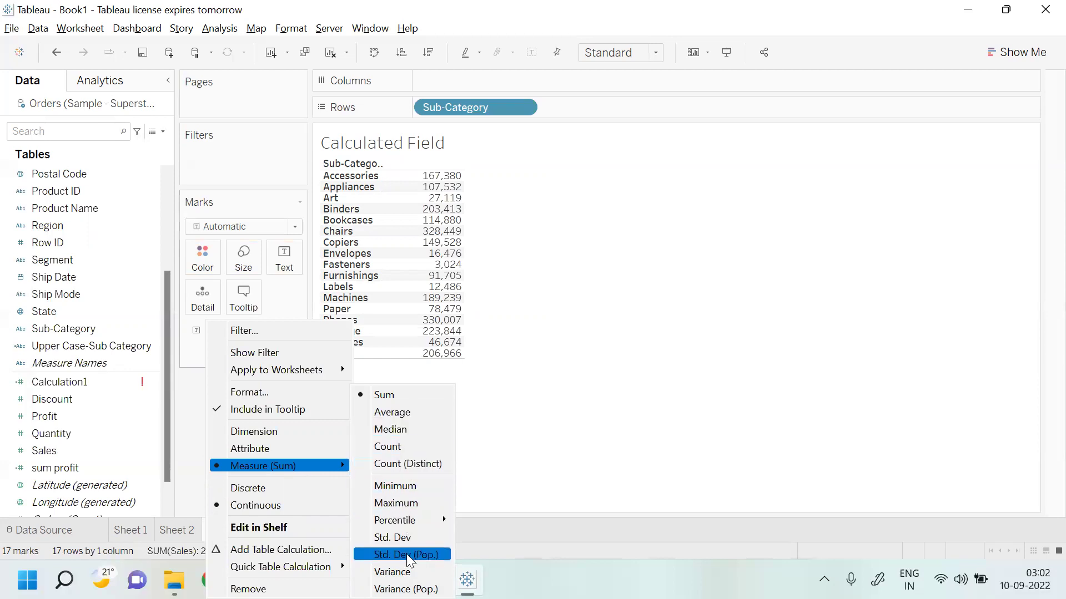
{"action": "left_click", "coordinate": [413, 415]}
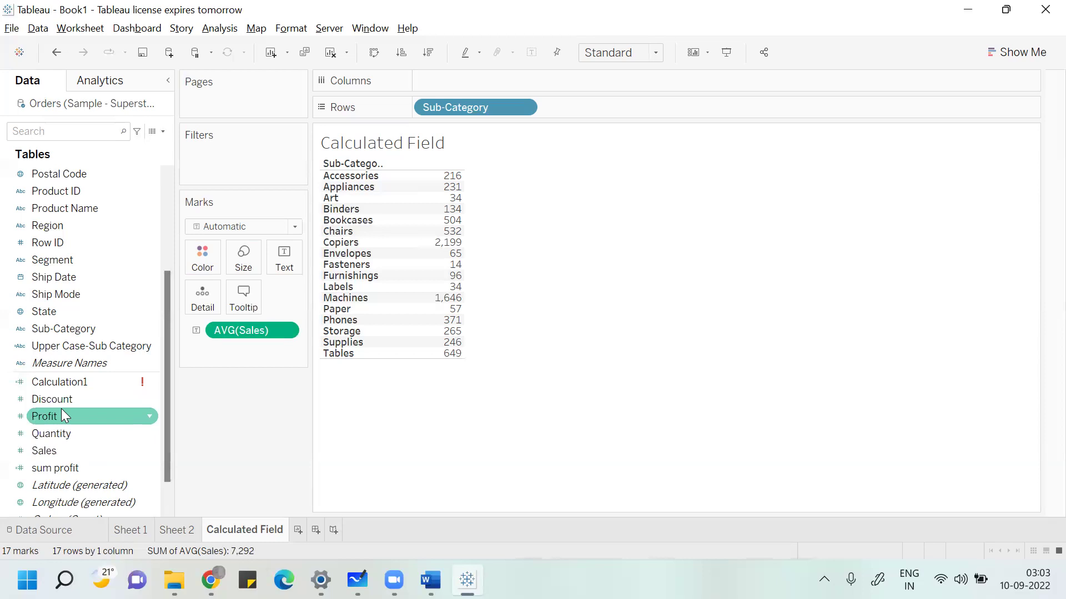
- Add Profit to the table beside the average Sales and change its aggregation to Average
{"action": "left_click_drag", "start_coordinate": [61, 410], "coordinate": [492, 255]}
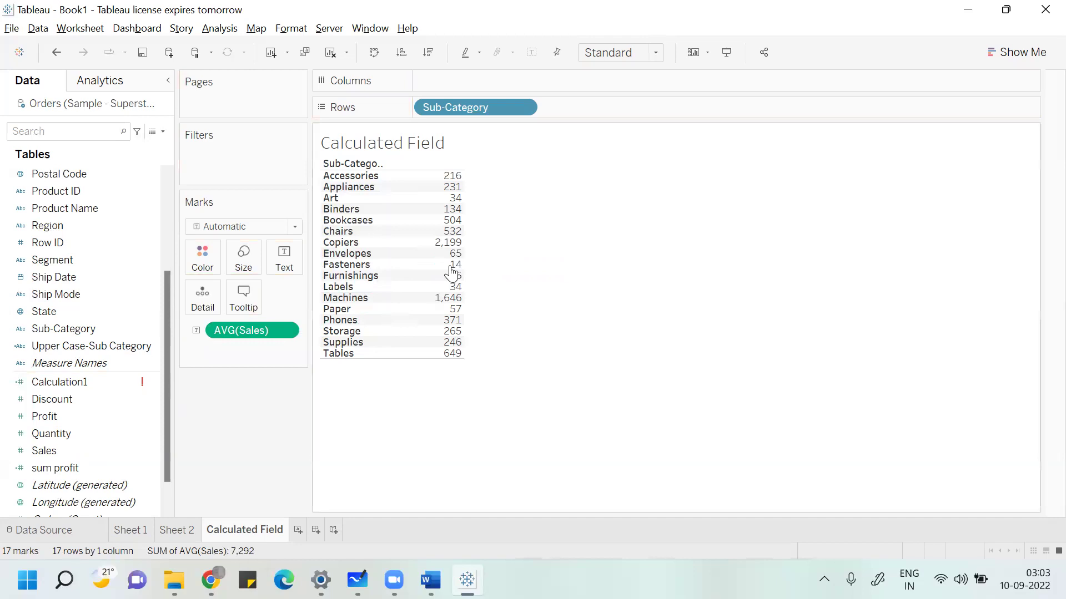
{"action": "left_click_drag", "start_coordinate": [53, 417], "coordinate": [451, 231]}
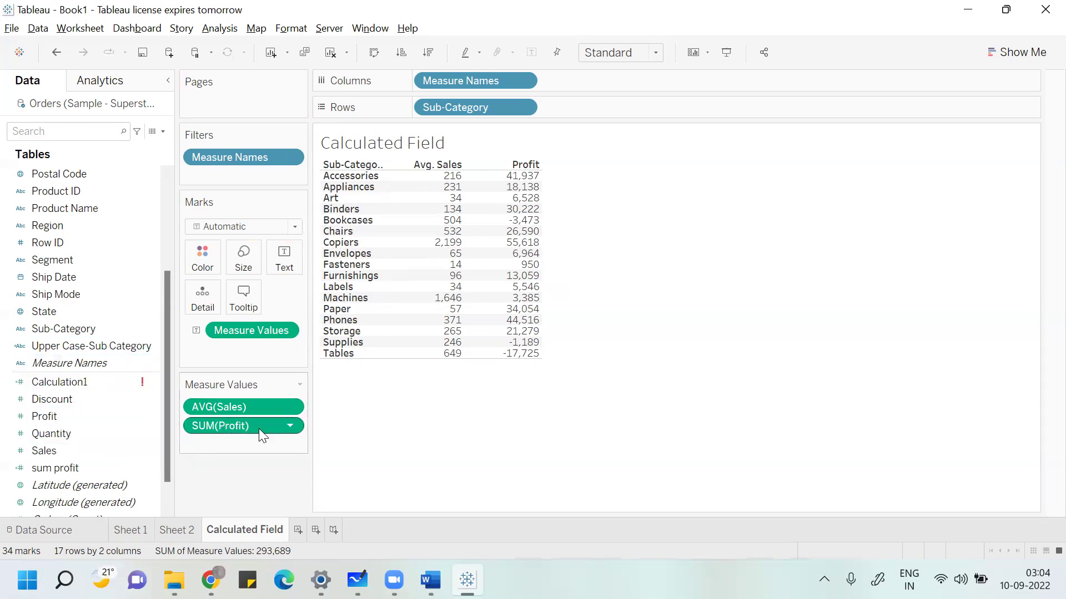
{"action": "left_click", "coordinate": [283, 425]}
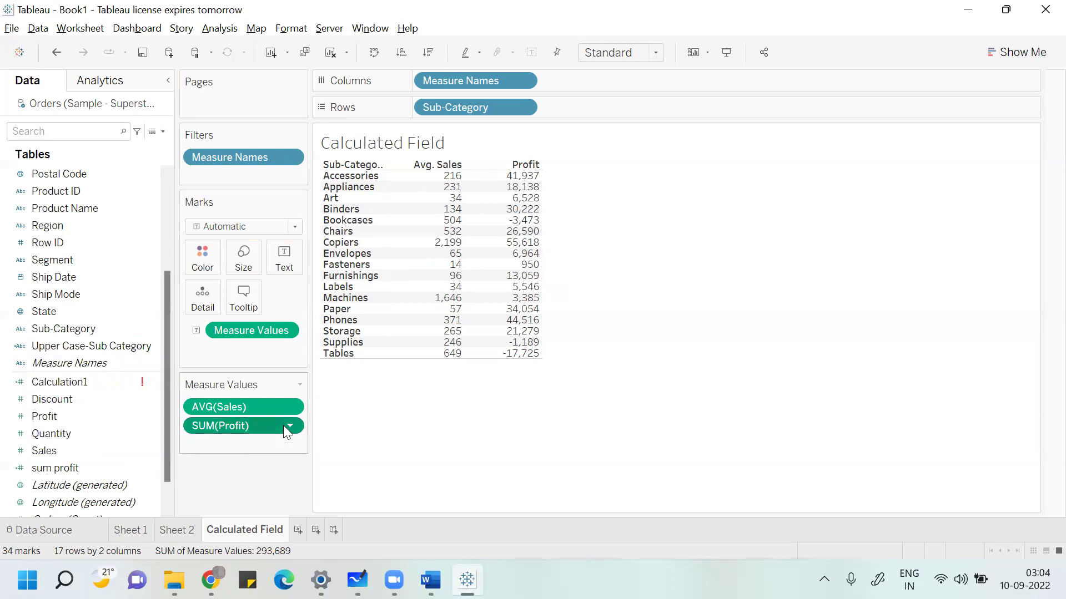
{"action": "mouse_move", "coordinate": [270, 505]}
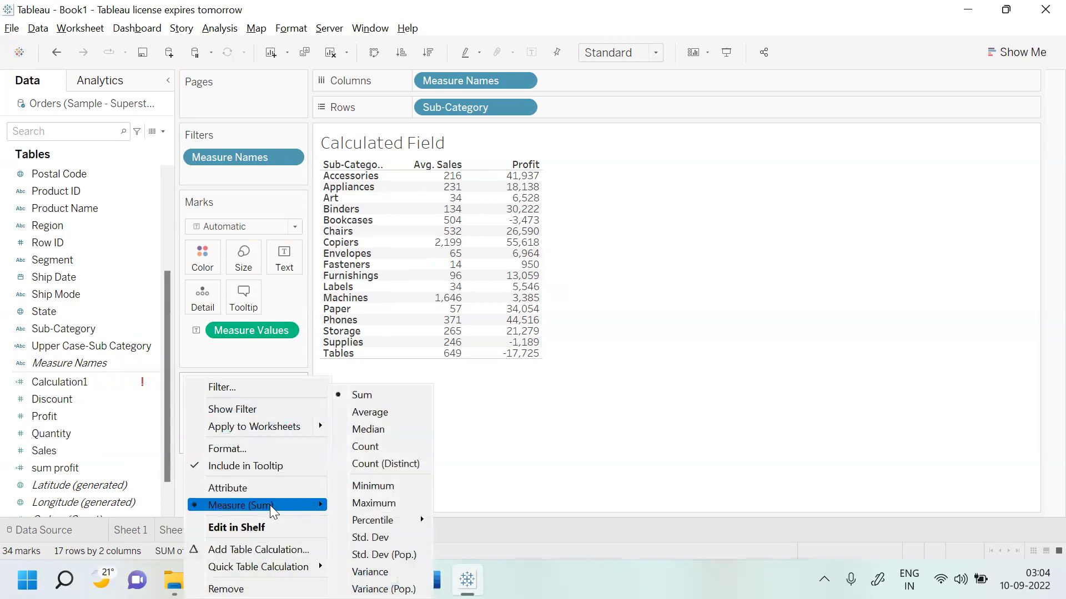
{"action": "left_click", "coordinate": [388, 412]}
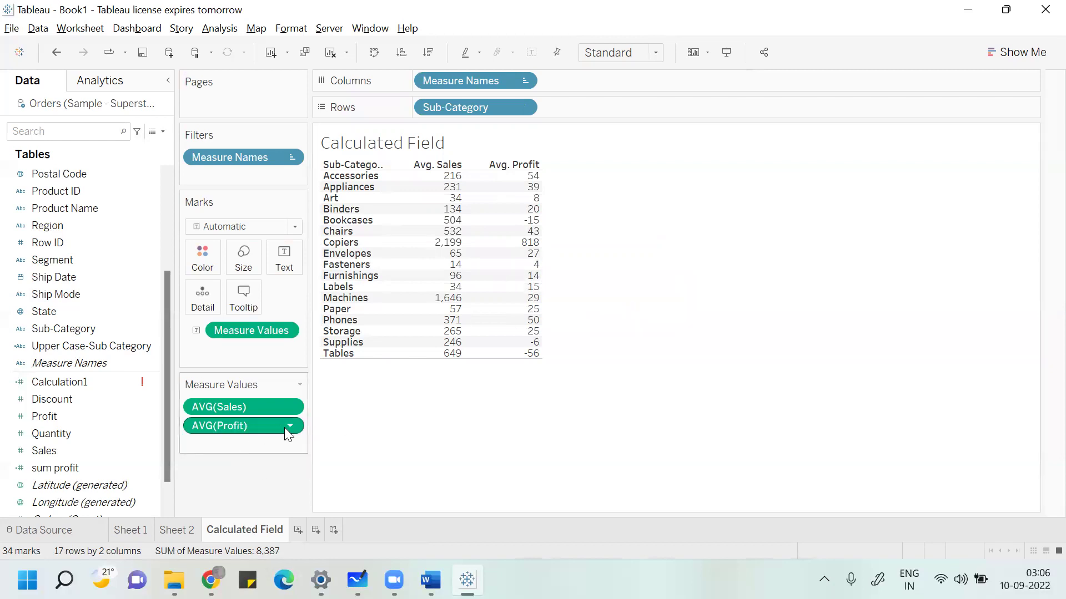
{"action": "mouse_move", "coordinate": [289, 433]}
{"action": "left_mouse_down"}
{"action": "mouse_move", "coordinate": [254, 440]}
{"action": "mouse_move", "coordinate": [307, 433]}
{"action": "left_mouse_up"}
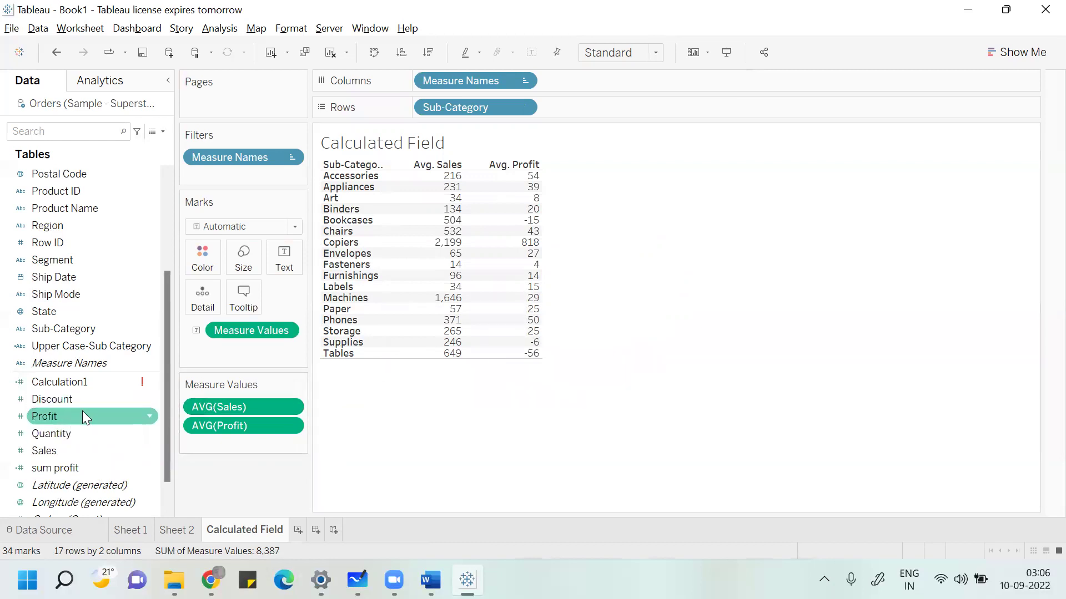
- Create a calculated field from Profit with the formula sum([Profit]), and add the existing sum profit field to the table
{"action": "left_click", "coordinate": [150, 416]}
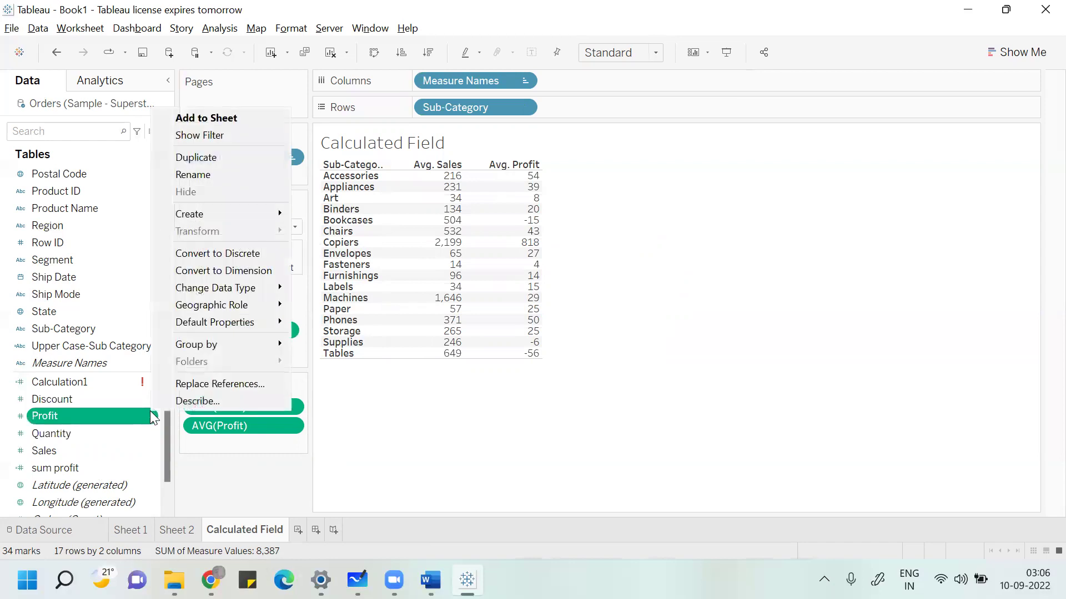
{"action": "mouse_move", "coordinate": [254, 212]}
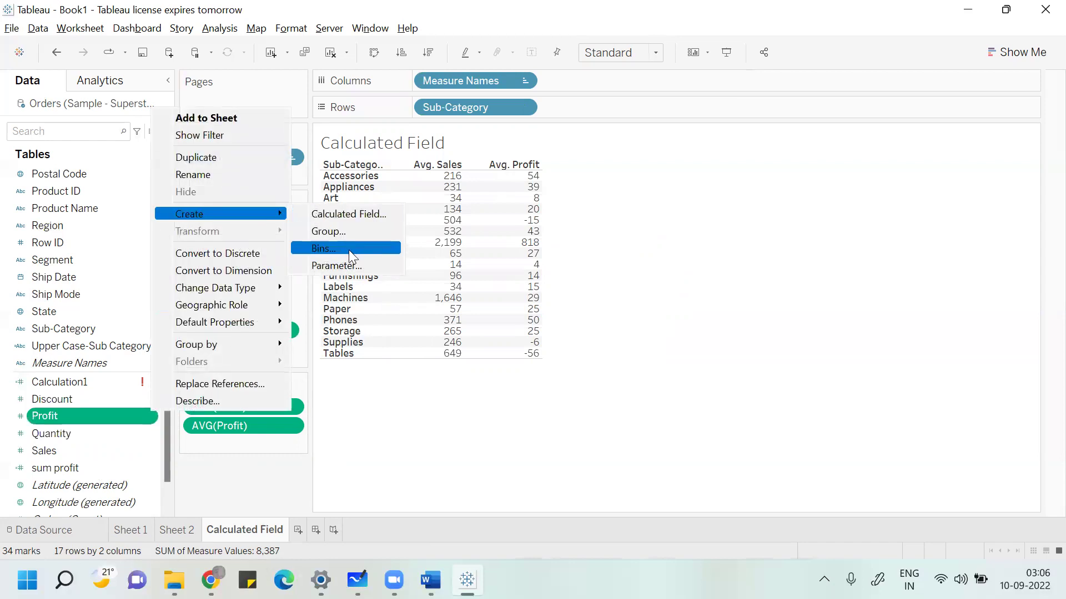
{"action": "left_click", "coordinate": [376, 217]}
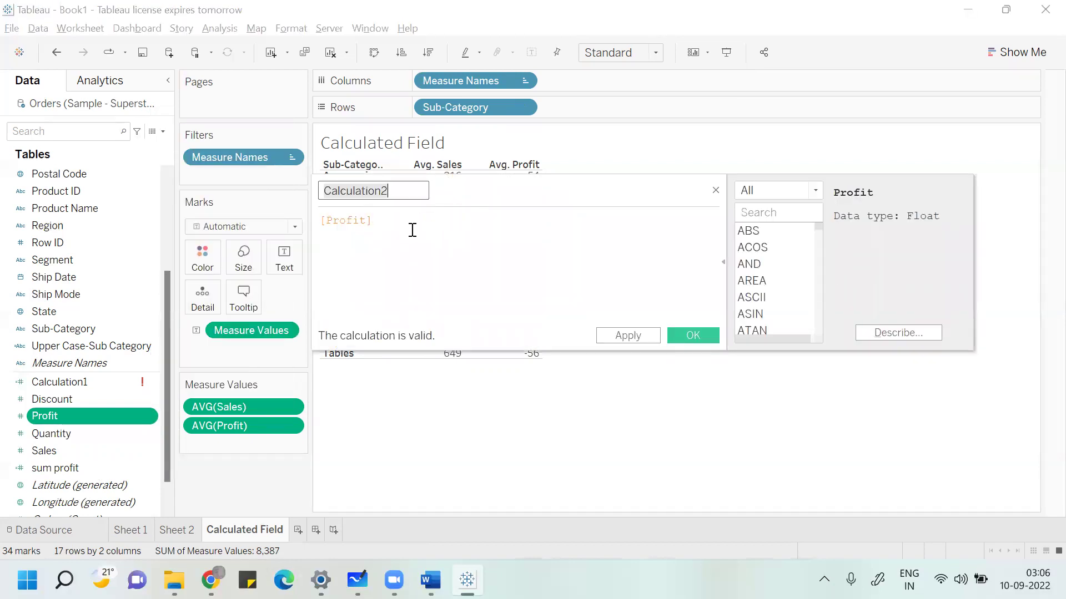
{"action": "left_click", "coordinate": [322, 224]}
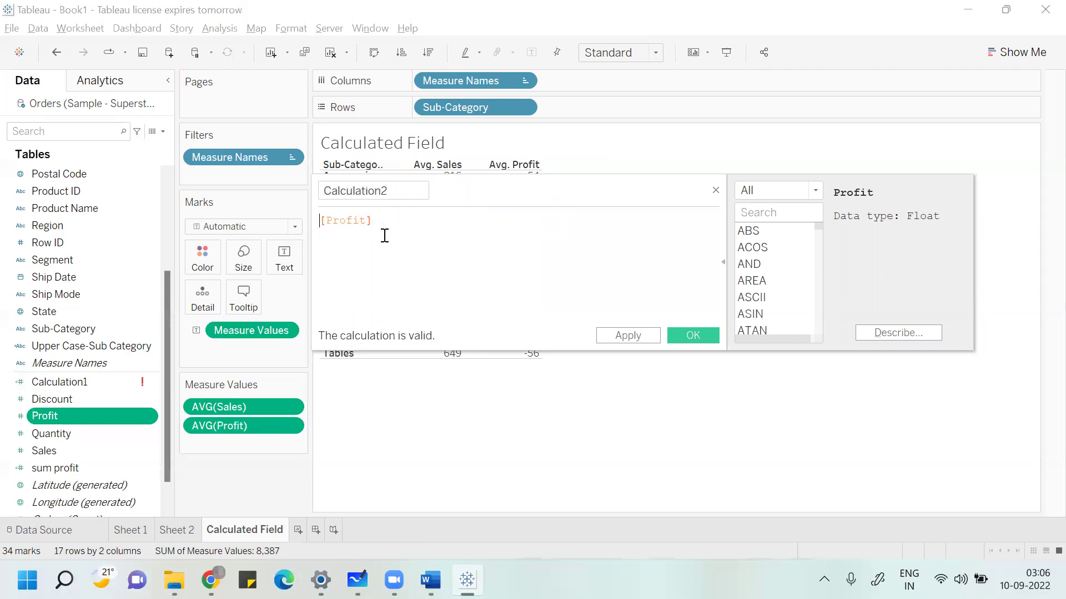
{"action": "type", "text": "sum"}
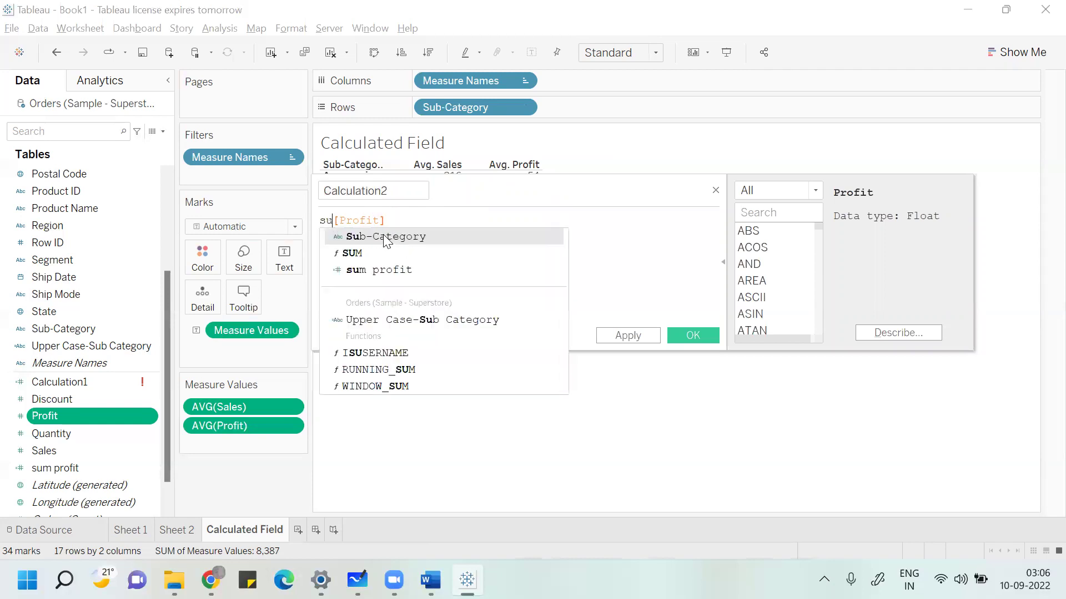
{"action": "type", "text": "("}
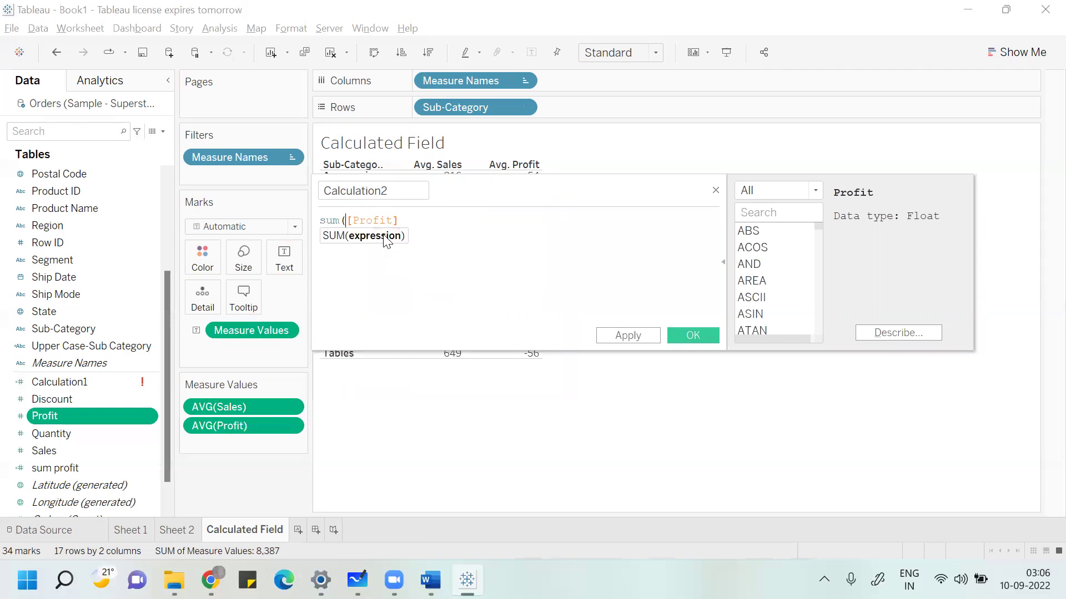
{"action": "left_click", "coordinate": [422, 225]}
{"action": "type", "text": ")"}
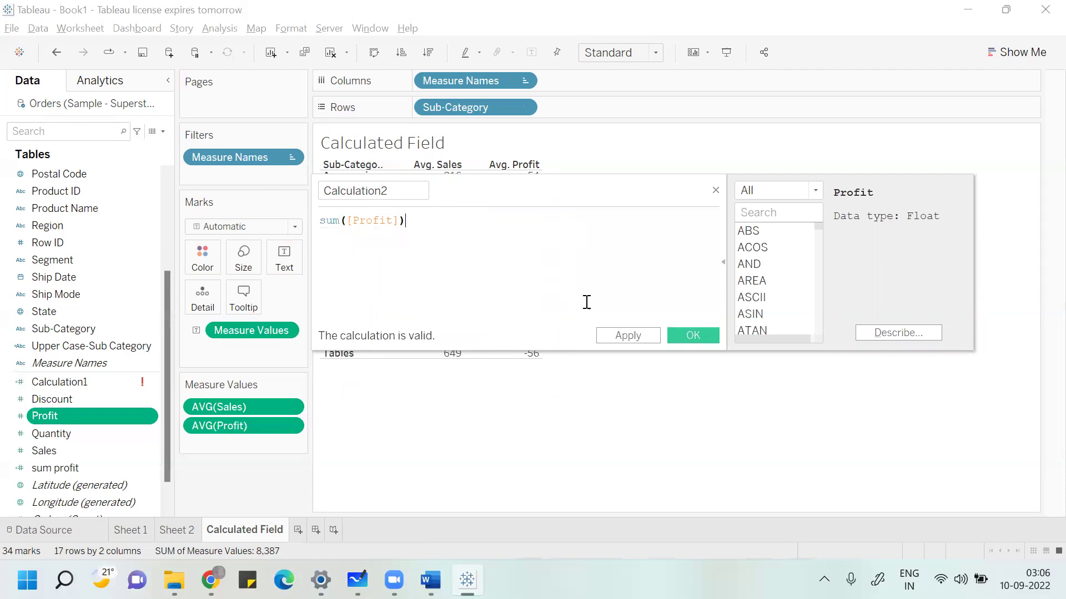
{"action": "left_click", "coordinate": [708, 337]}
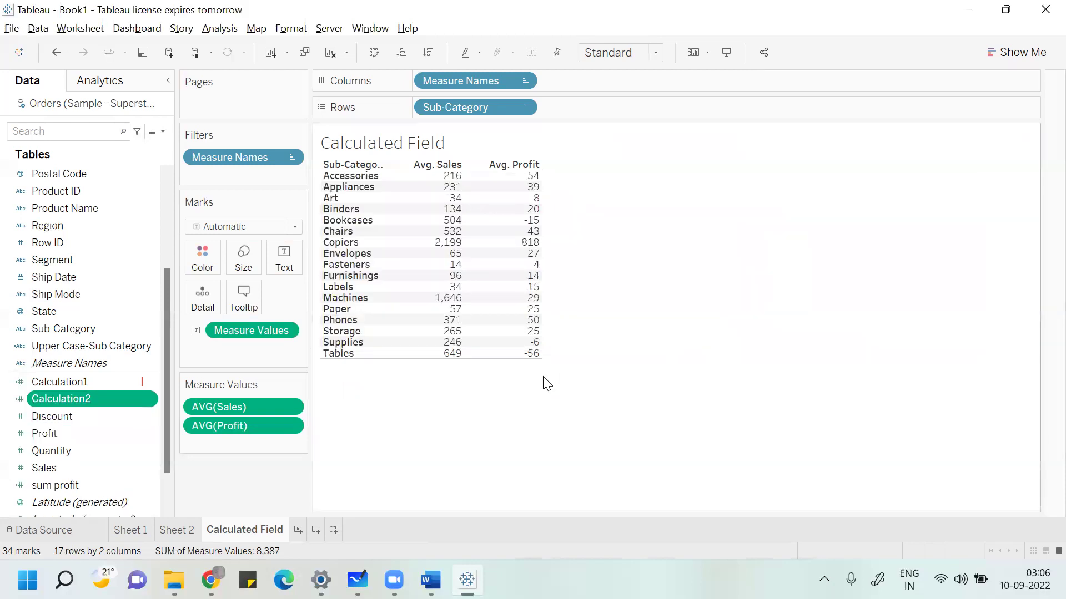
{"action": "left_click_drag", "start_coordinate": [85, 484], "coordinate": [528, 231]}
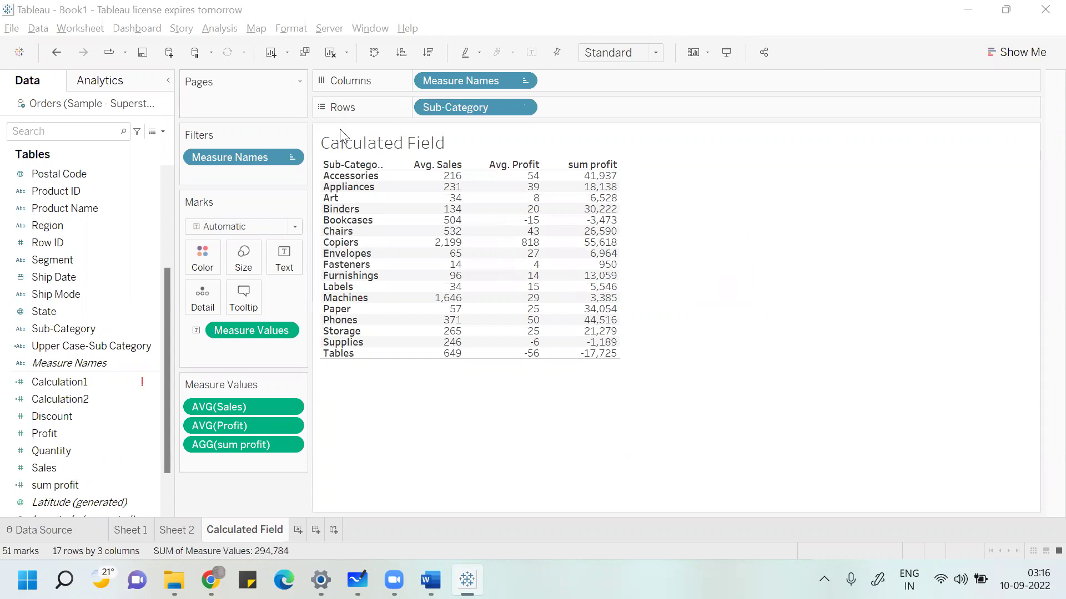
- Start a new calculated field from scratch, view the function categories and save the field with an empty formula
{"action": "left_click", "coordinate": [229, 30]}
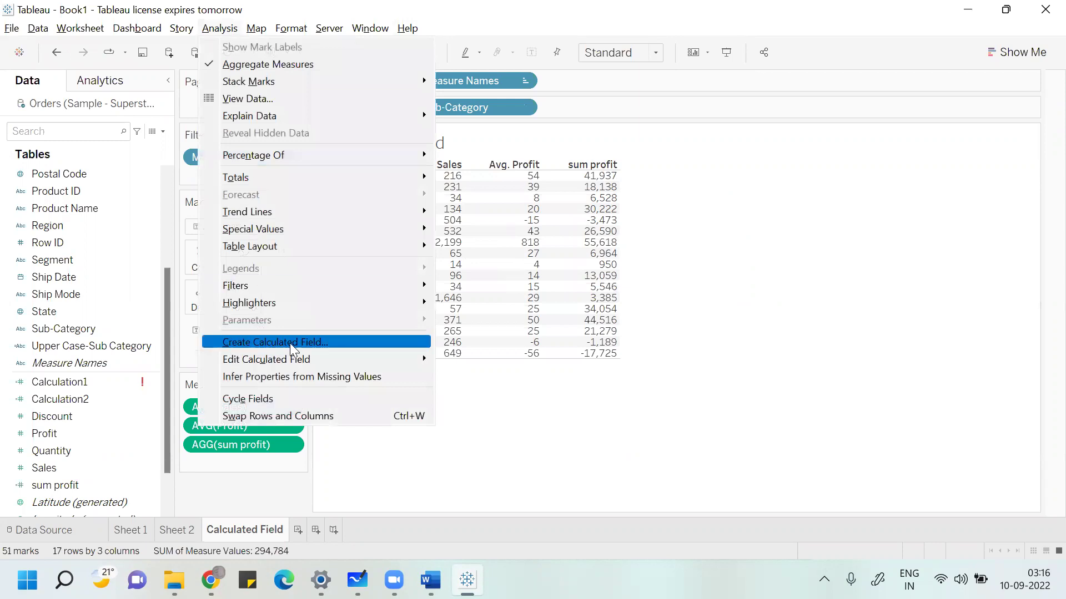
{"action": "left_click", "coordinate": [338, 343]}
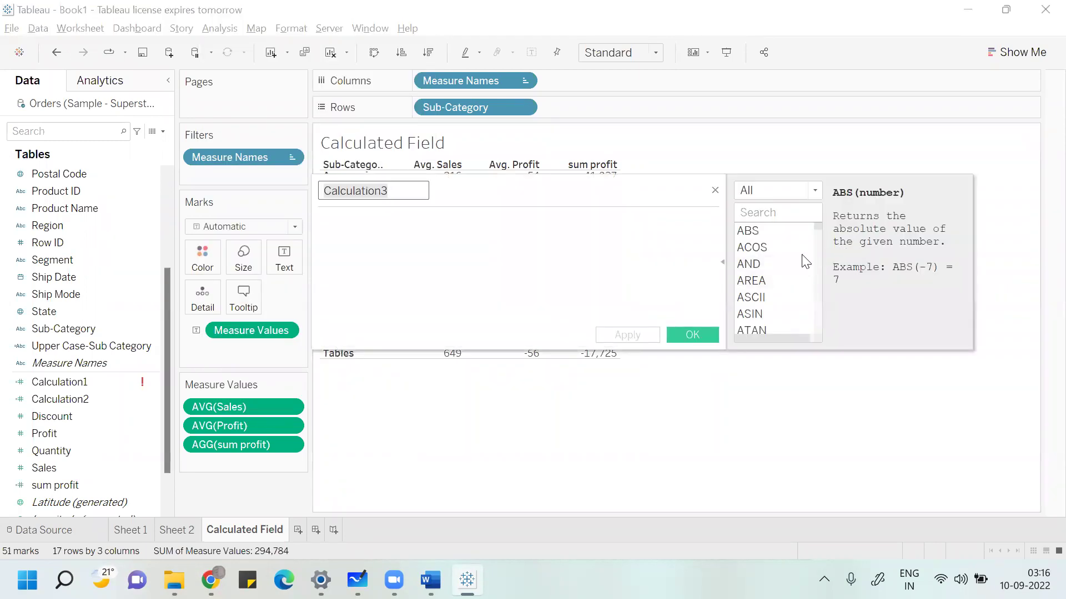
{"action": "left_click", "coordinate": [812, 197]}
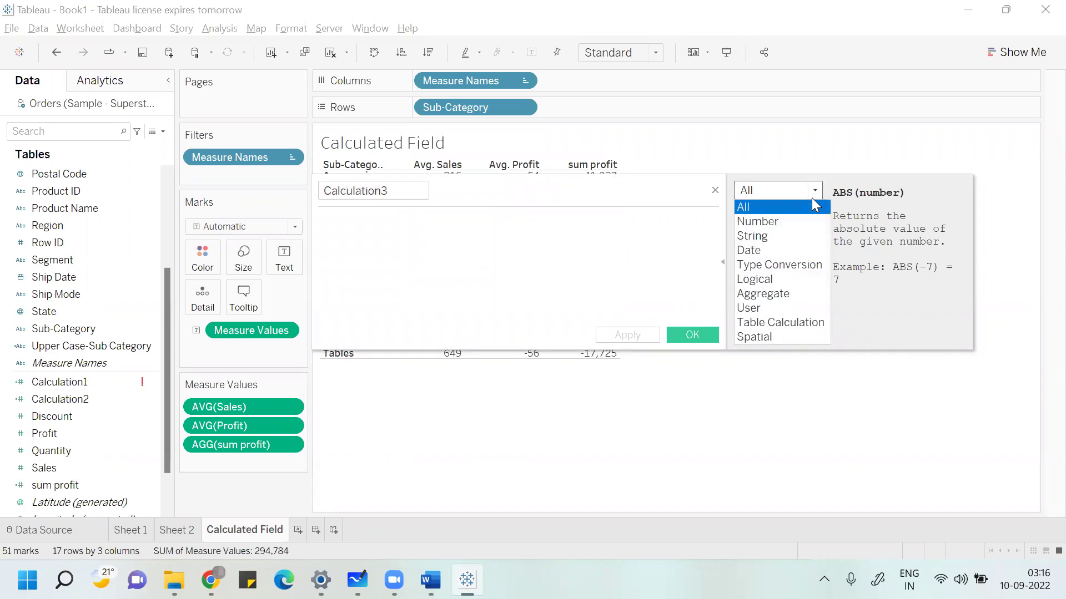
{"action": "left_click", "coordinate": [720, 449]}
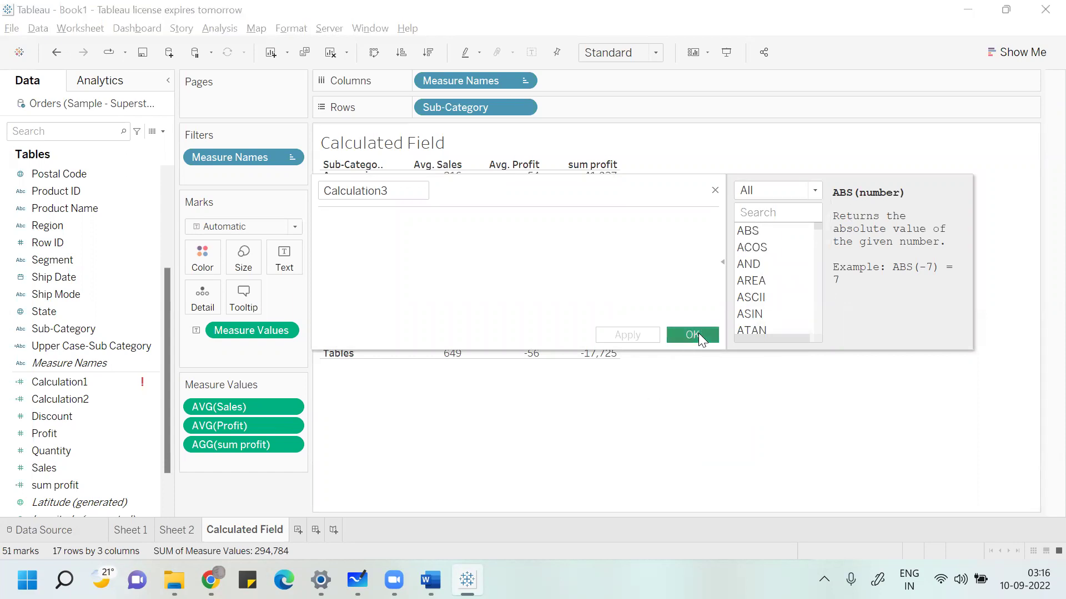
{"action": "left_click", "coordinate": [693, 334]}
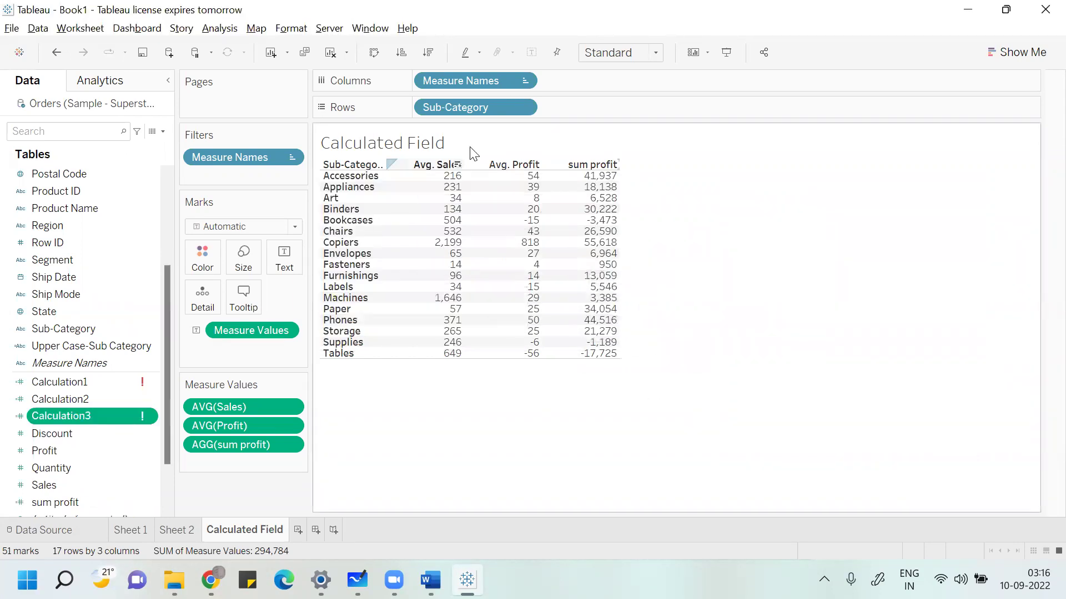
- Replace Sub-Category in Rows with Order Date by year, and clear Measure Names and Measure Values from the sheet
{"action": "left_click_drag", "start_coordinate": [482, 76], "coordinate": [244, 257]}
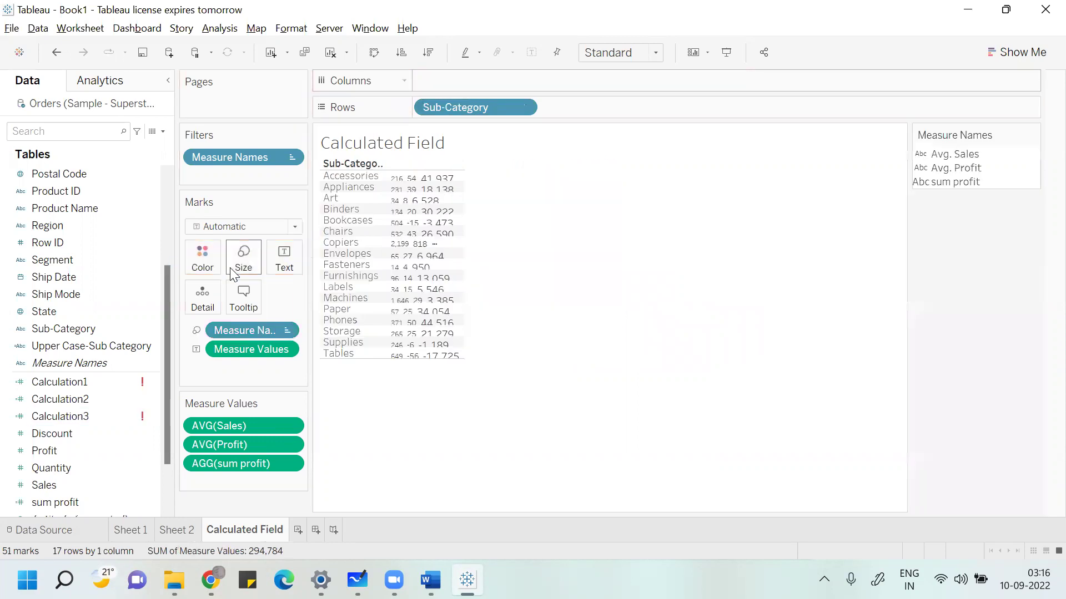
{"action": "left_click_drag", "start_coordinate": [465, 109], "coordinate": [145, 351]}
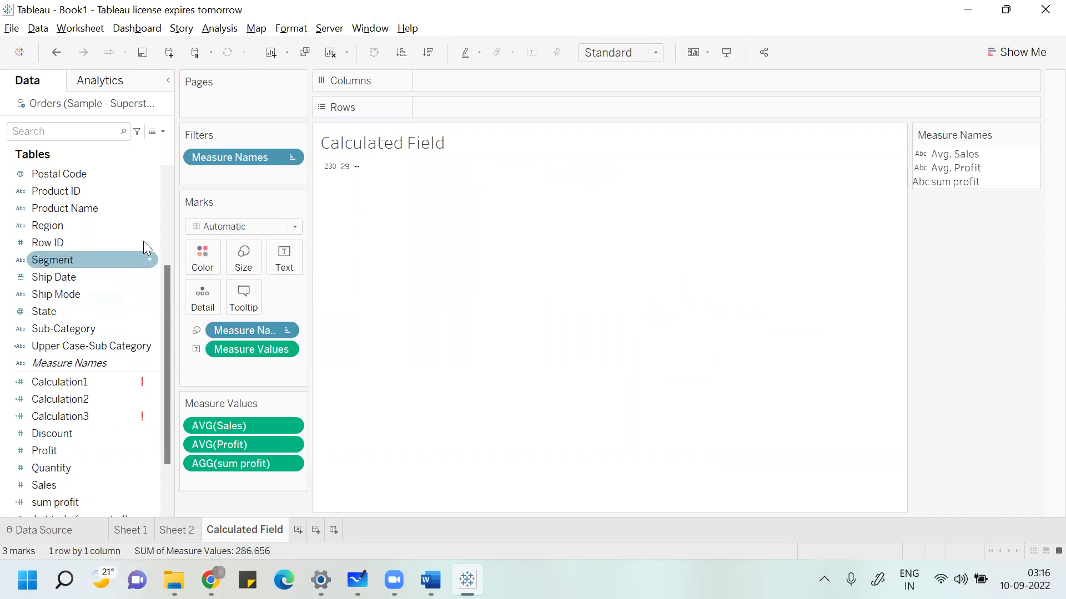
{"action": "scroll", "coordinate": [163, 205], "scroll_direction": "up", "scroll_amount": 3}
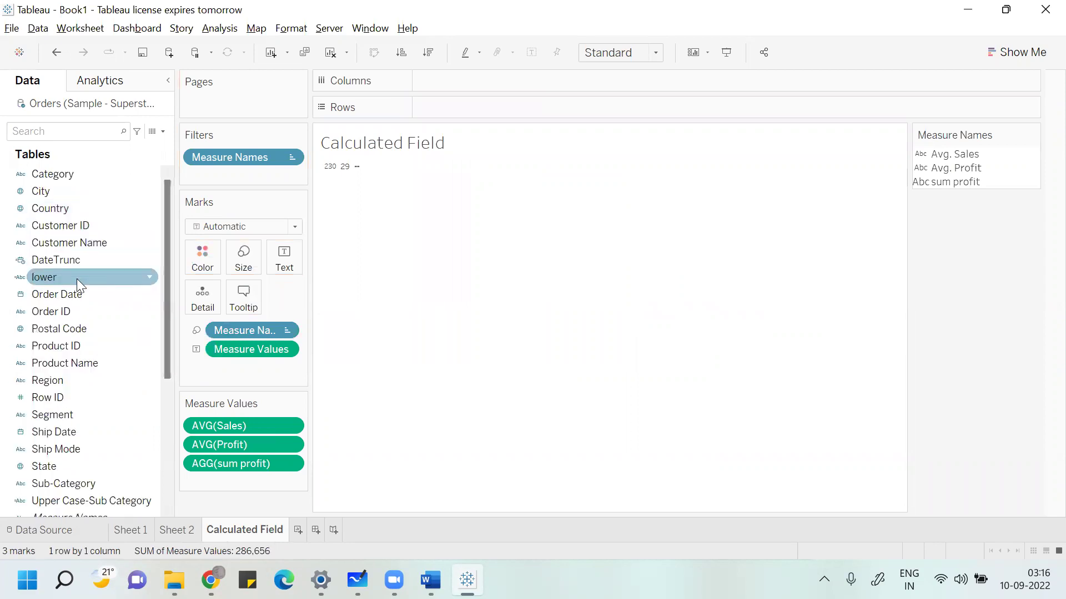
{"action": "left_click_drag", "start_coordinate": [79, 294], "coordinate": [476, 107]}
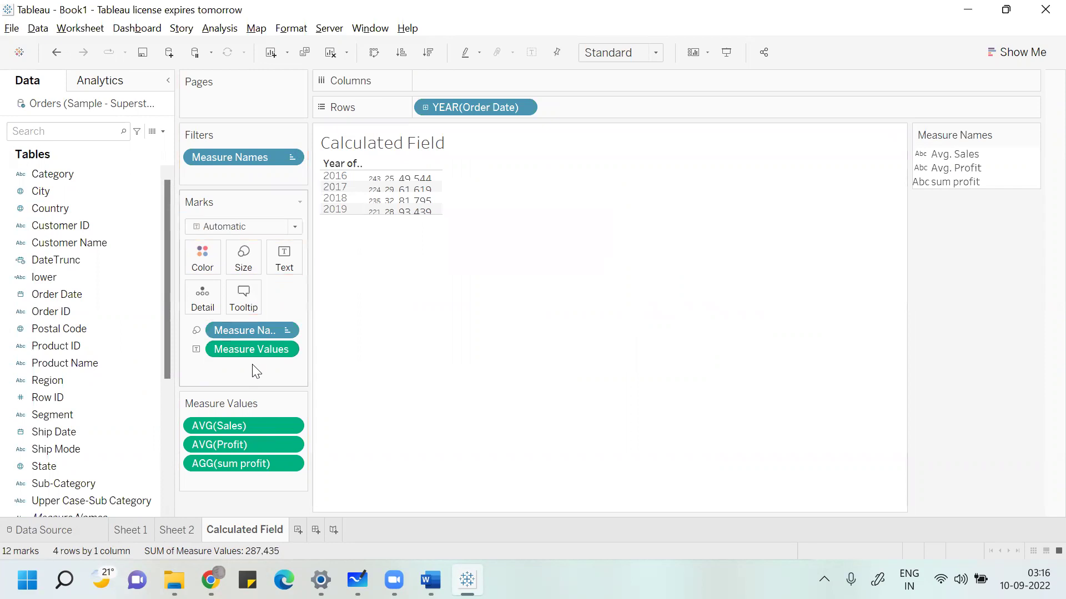
{"action": "left_click_drag", "start_coordinate": [250, 333], "coordinate": [60, 399]}
{"action": "left_click_drag", "start_coordinate": [213, 328], "coordinate": [15, 375]}
{"action": "left_click_drag", "start_coordinate": [230, 161], "coordinate": [15, 332]}
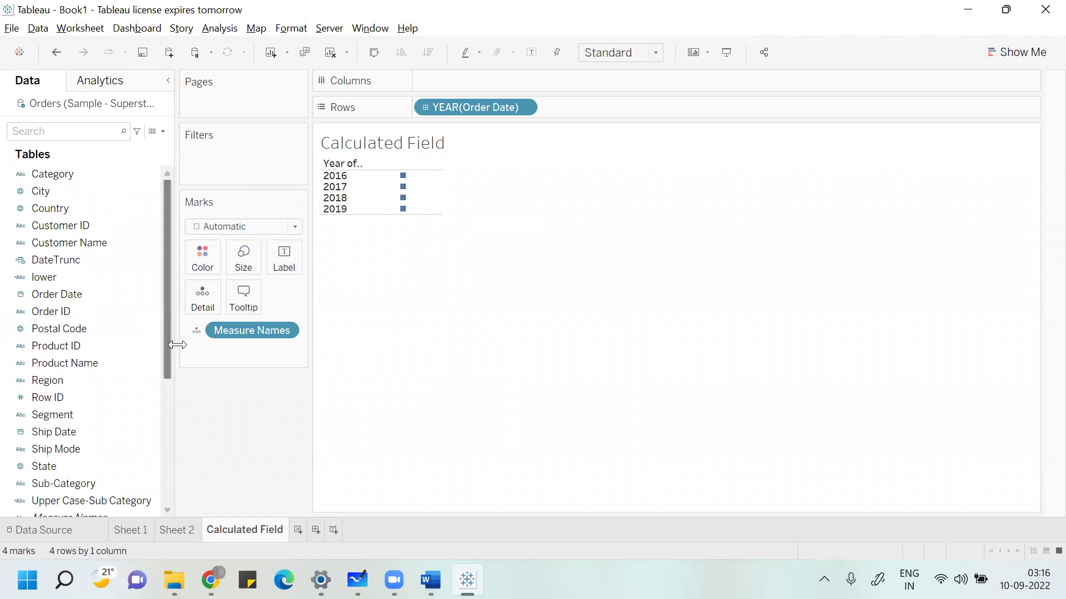
{"action": "left_click_drag", "start_coordinate": [228, 331], "coordinate": [2, 395]}
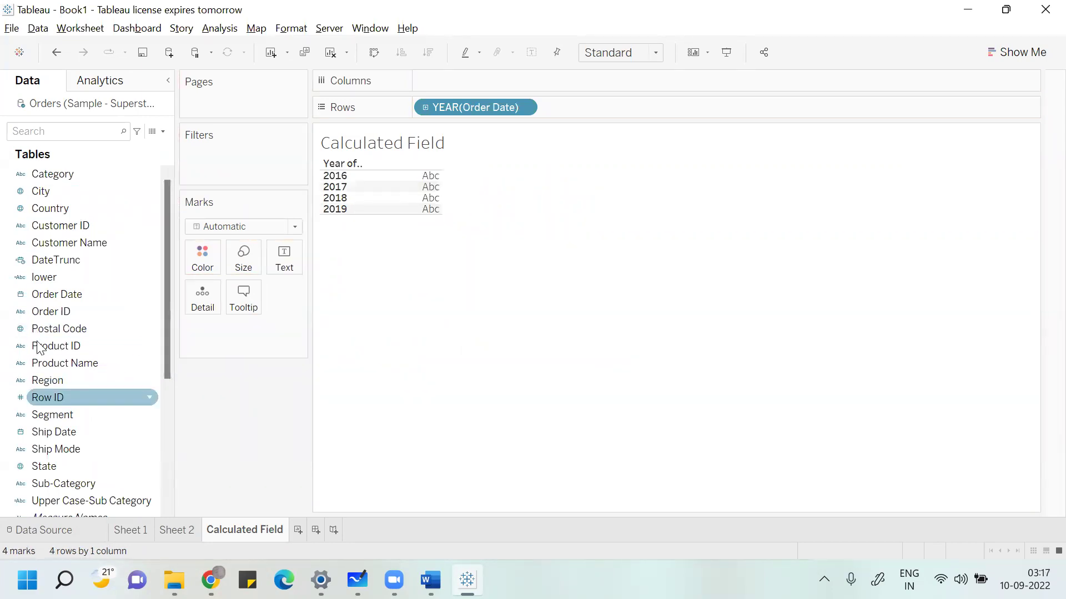
- Try fitting the sheet to Entire View and return it to Standard
{"action": "left_click", "coordinate": [655, 55]}
{"action": "left_click", "coordinate": [637, 113]}
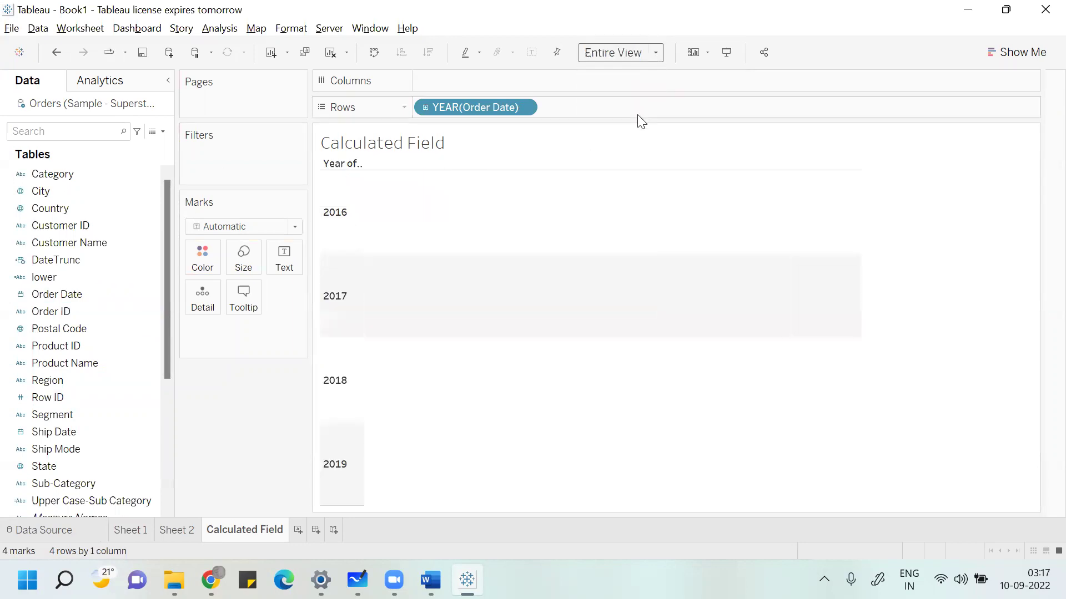
{"action": "left_click", "coordinate": [650, 58]}
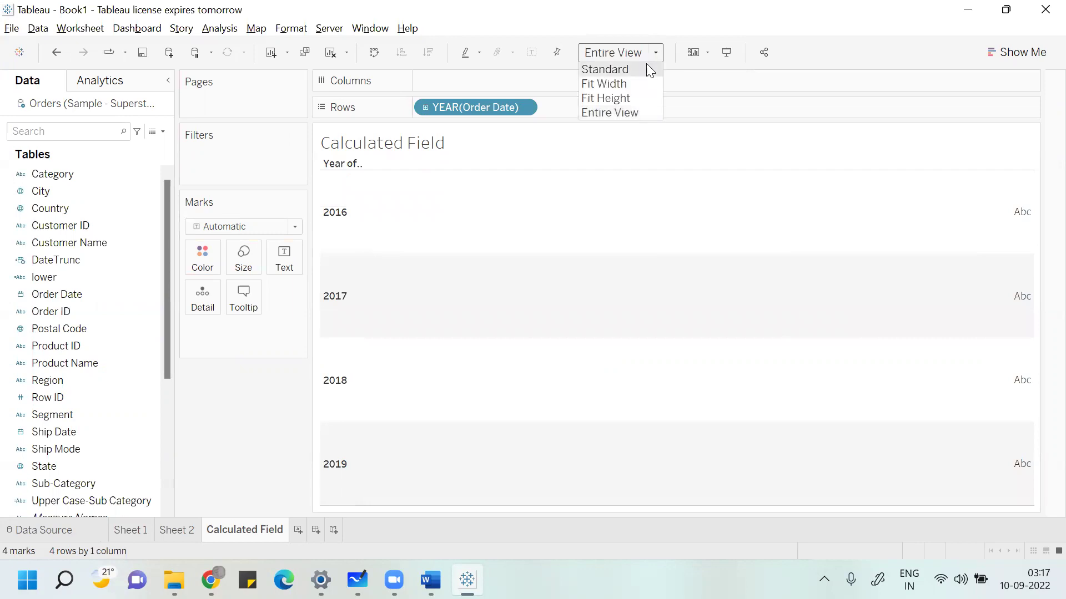
{"action": "left_click", "coordinate": [648, 70]}
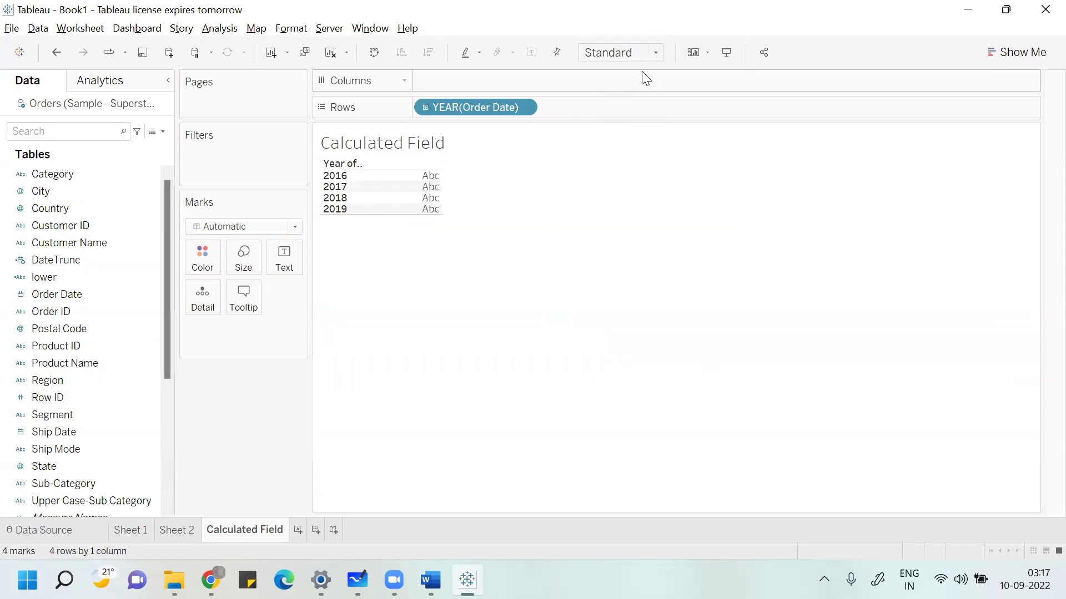
{"action": "mouse_move", "coordinate": [391, 214]}
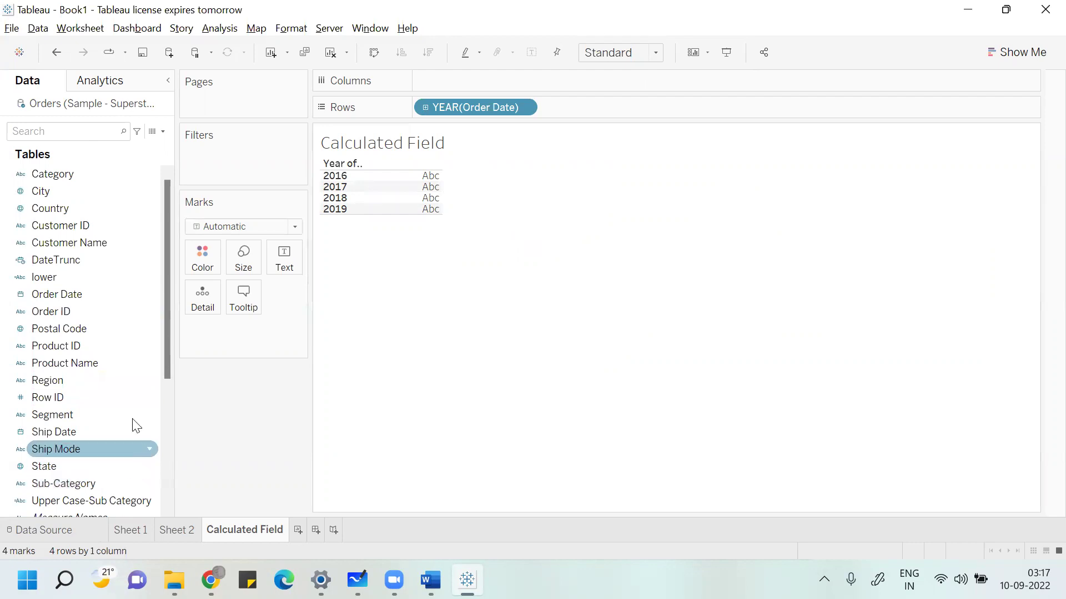
- Add Sales as the text values for each Order Date year in the table
{"action": "left_click_drag", "start_coordinate": [167, 352], "coordinate": [167, 470]}
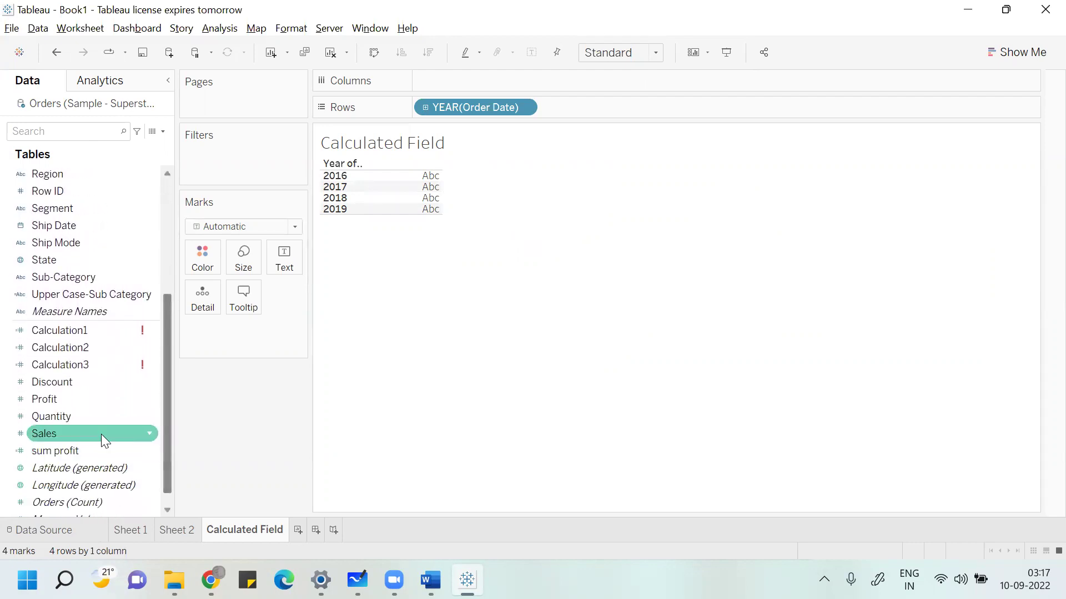
{"action": "left_click_drag", "start_coordinate": [87, 433], "coordinate": [286, 261]}
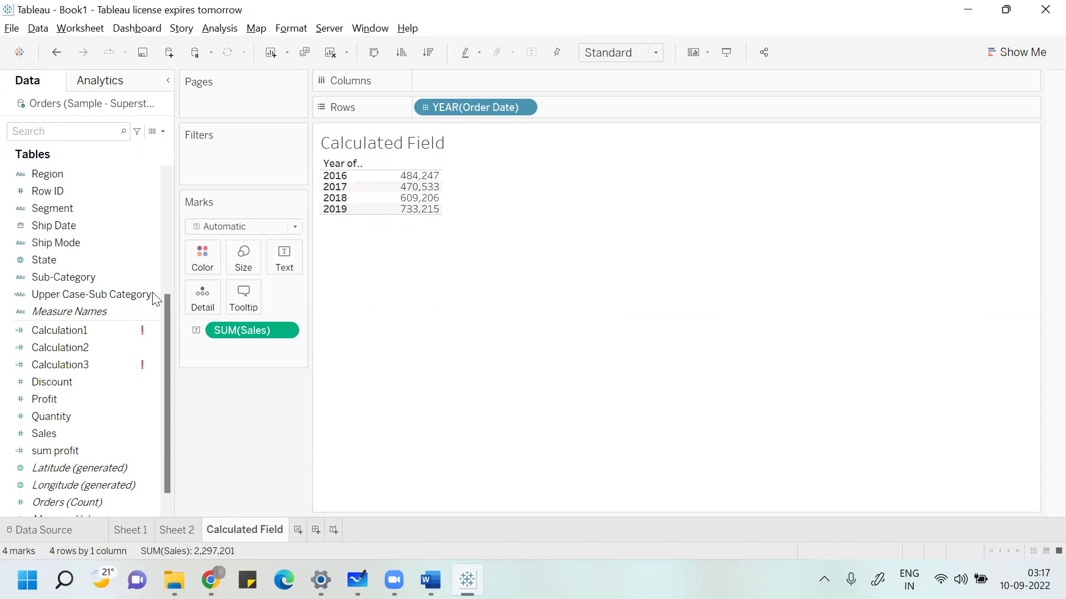
{"action": "left_click_drag", "start_coordinate": [167, 373], "coordinate": [166, 420]}
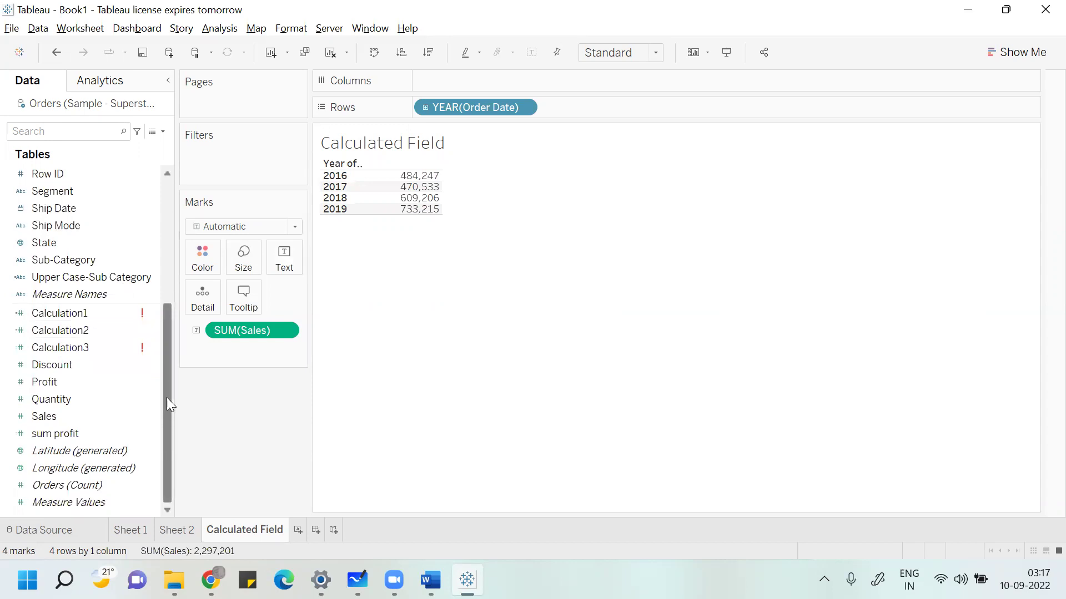
{"action": "left_click_drag", "start_coordinate": [167, 379], "coordinate": [166, 319]}
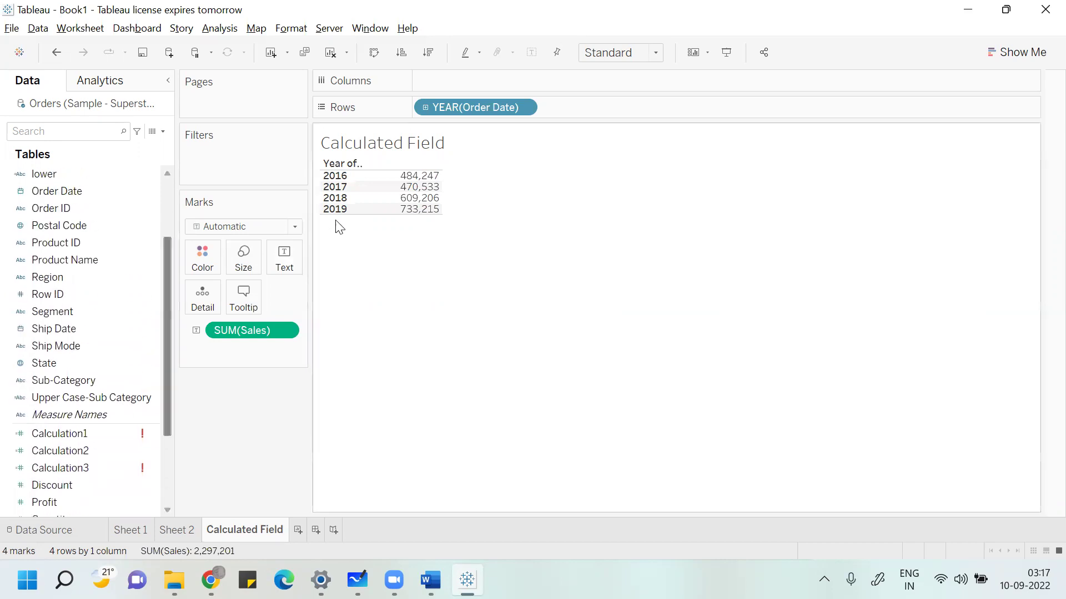
- Try the Average aggregation on the Sales measure and return it to Sum
{"action": "left_click", "coordinate": [287, 335]}
{"action": "mouse_move", "coordinate": [328, 466]}
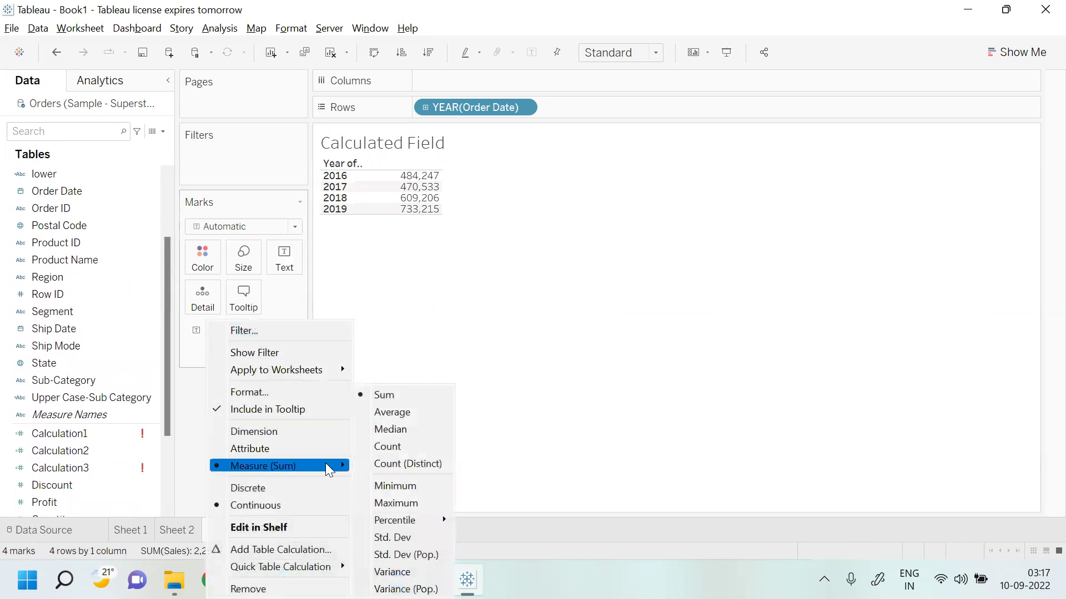
{"action": "left_click", "coordinate": [417, 414]}
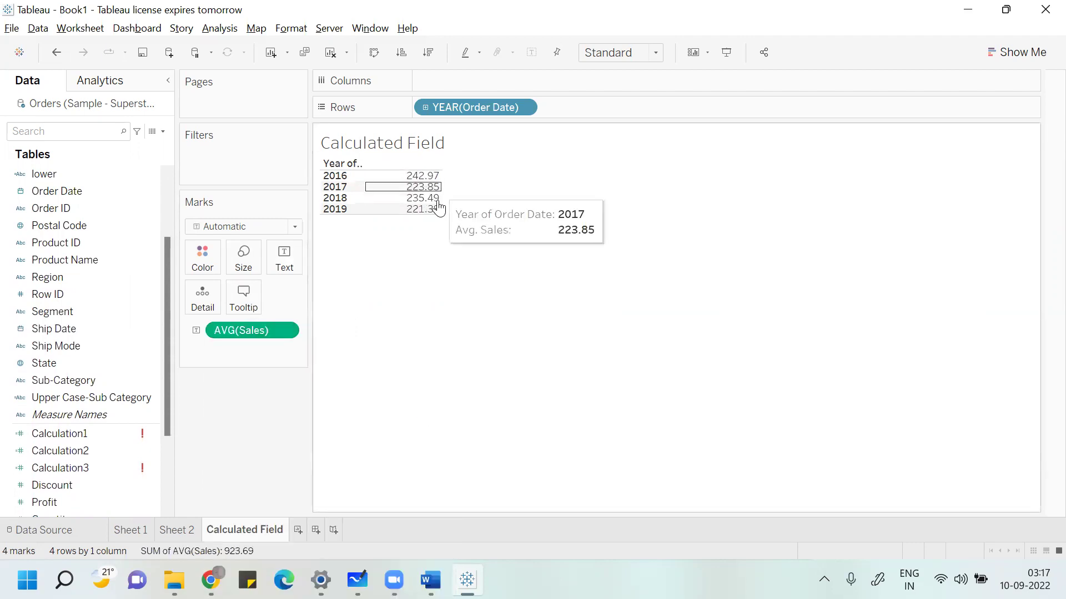
{"action": "right_click", "coordinate": [285, 331]}
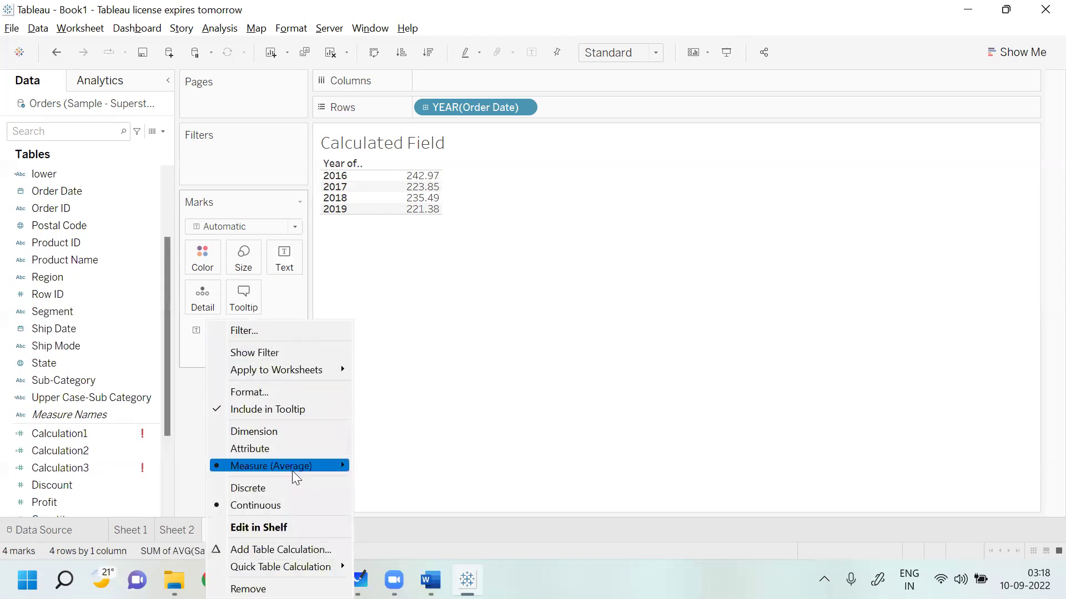
{"action": "mouse_move", "coordinate": [325, 470]}
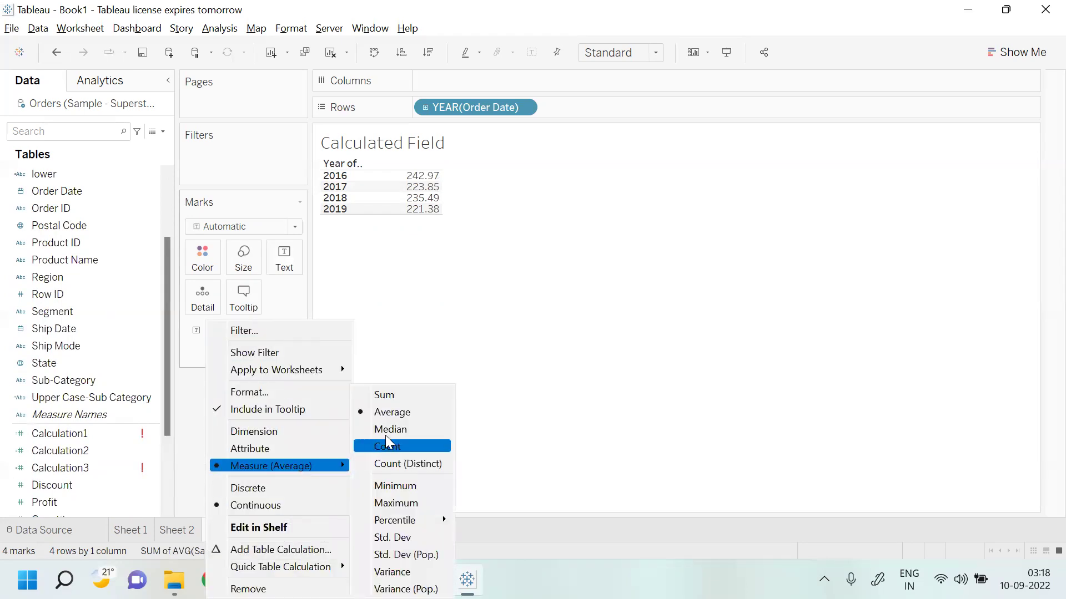
{"action": "left_click", "coordinate": [424, 403]}
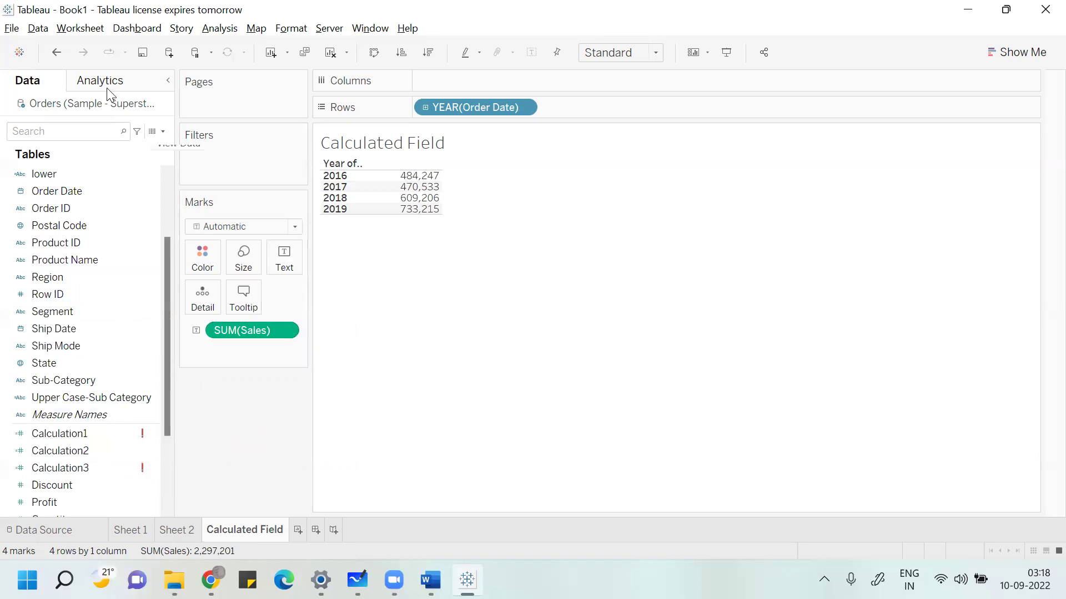
- Start a new calculated field from scratch and name it Average on Profit
{"action": "left_click", "coordinate": [163, 132]}
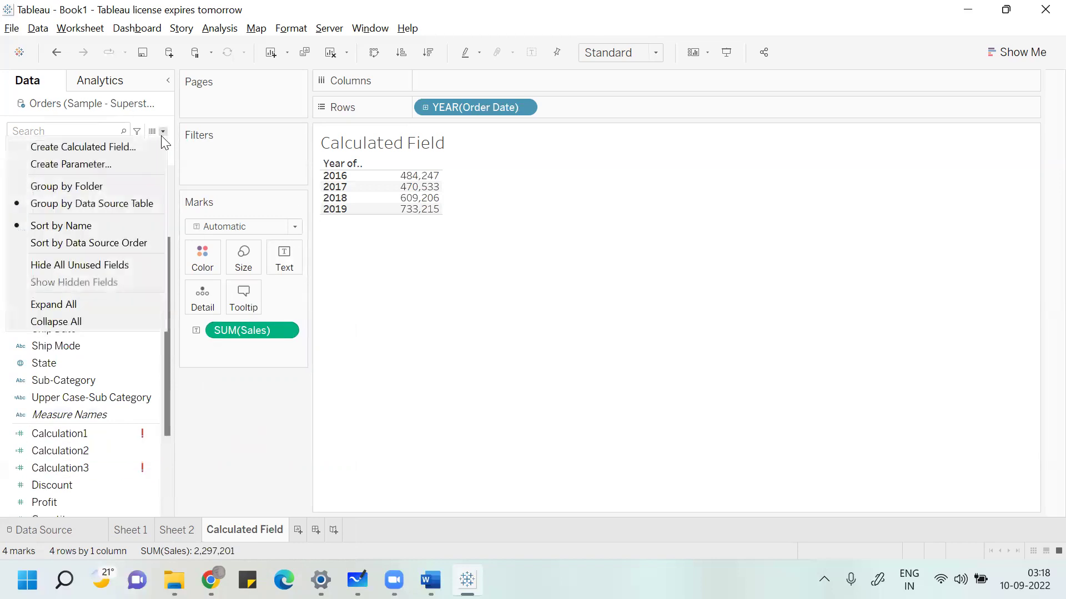
{"action": "left_click", "coordinate": [104, 145]}
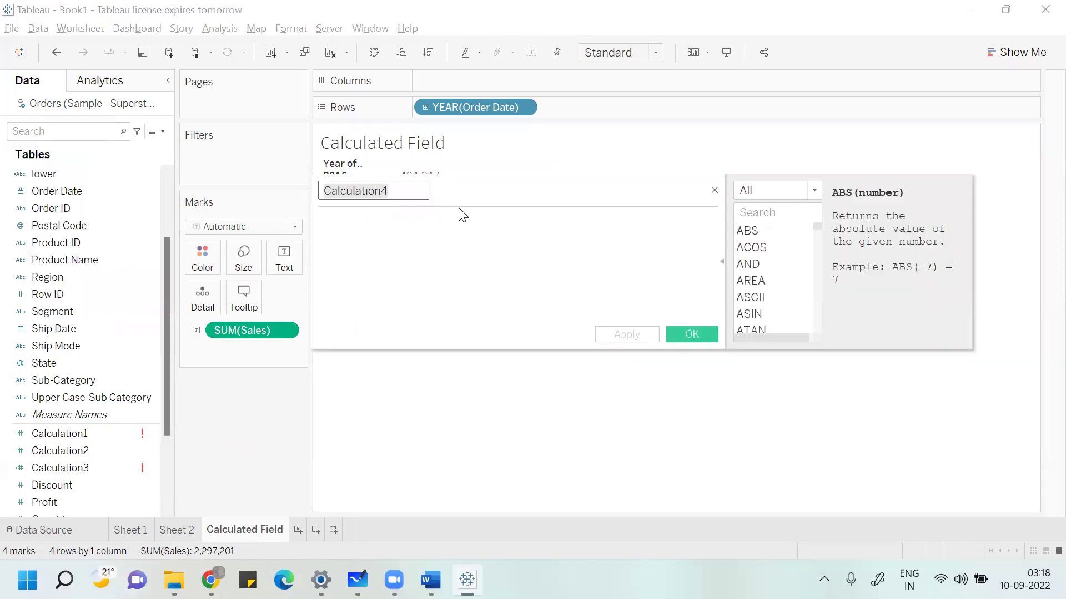
{"action": "type", "text": "Avera"}
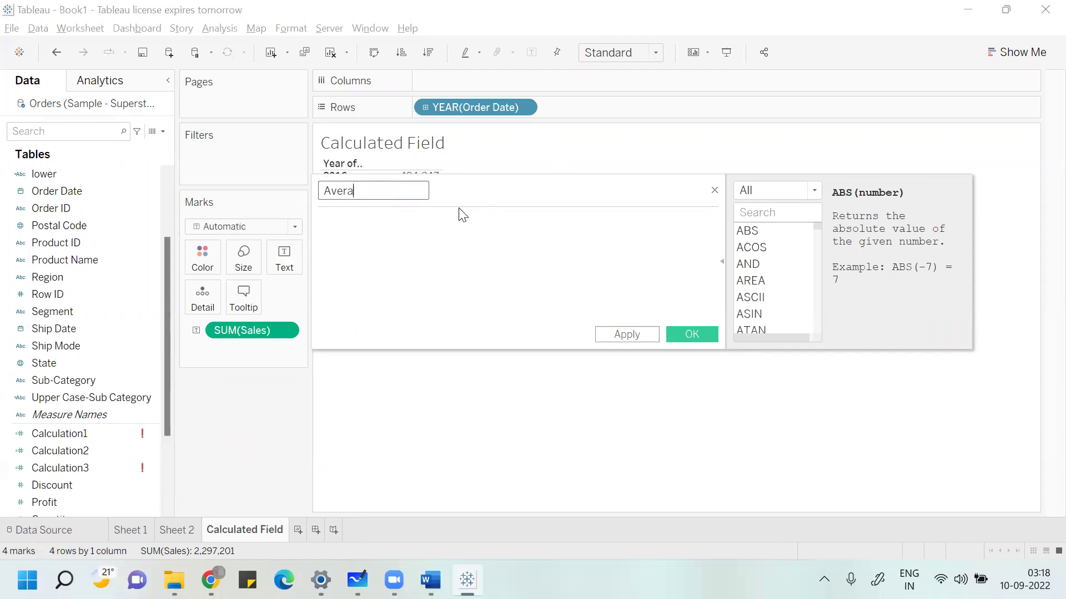
{"action": "type", "text": "ge on Profit"}
{"action": "left_click", "coordinate": [399, 229]}
{"action": "type", "text": "avg"}
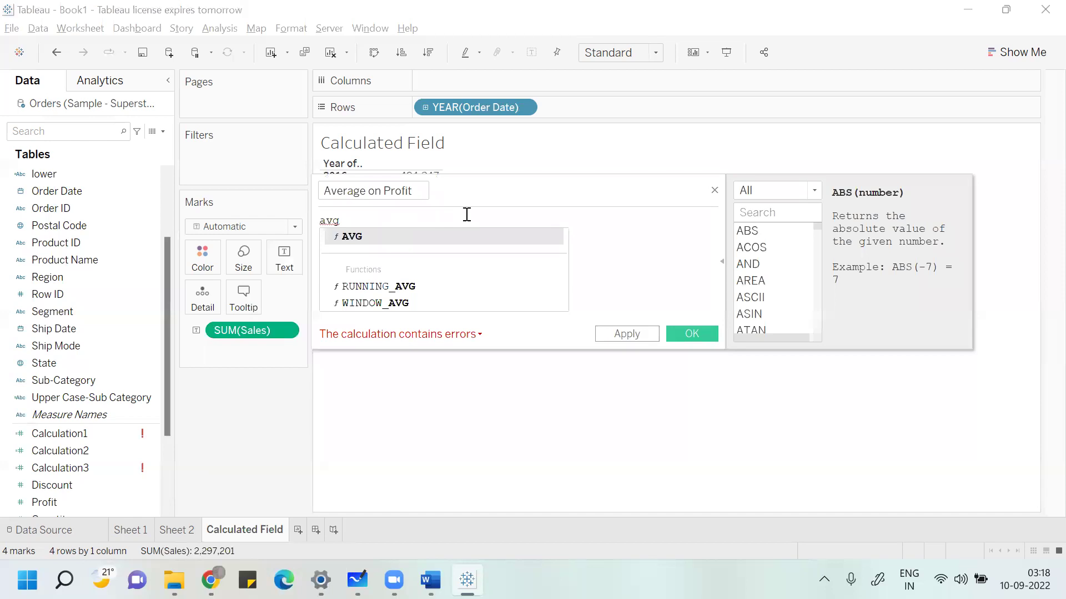
{"action": "type", "text": "("}
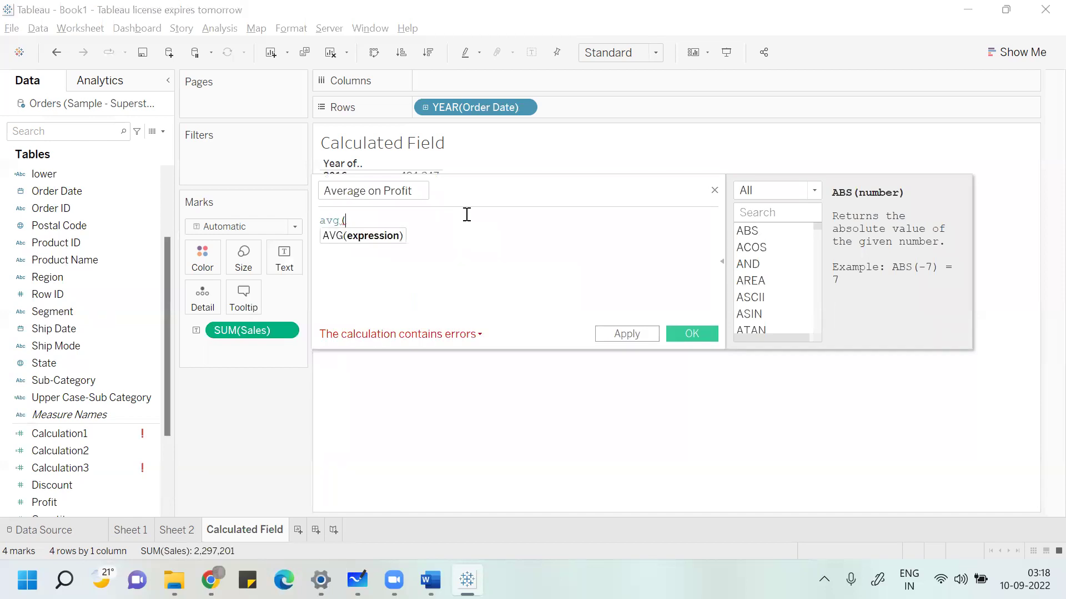
{"action": "key", "text": "BackSpace"}
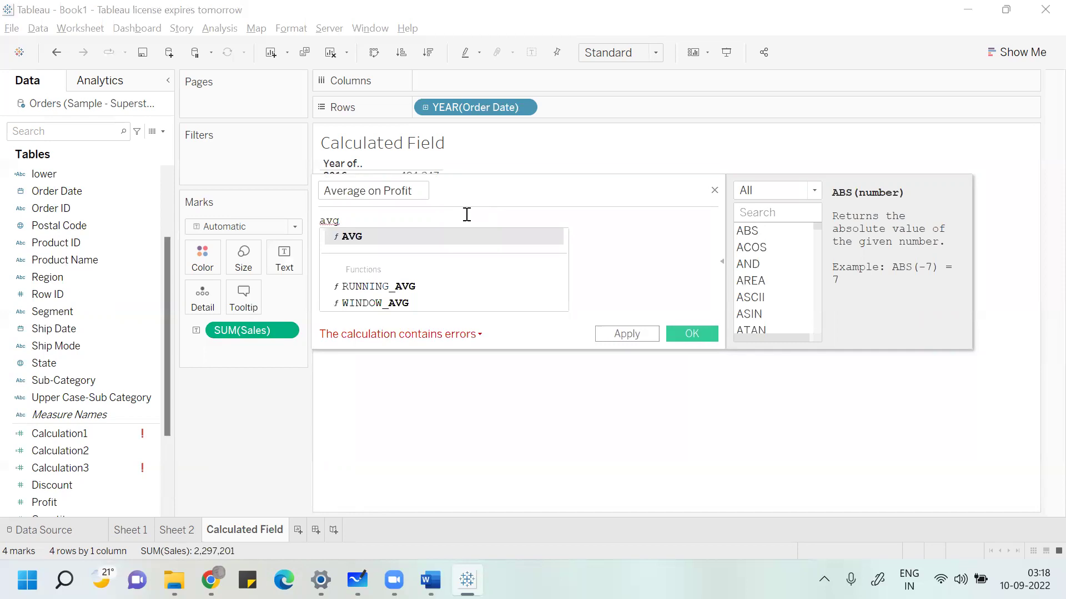
{"action": "key", "text": "BackSpace"}
{"action": "key", "text": "BackSpace"}
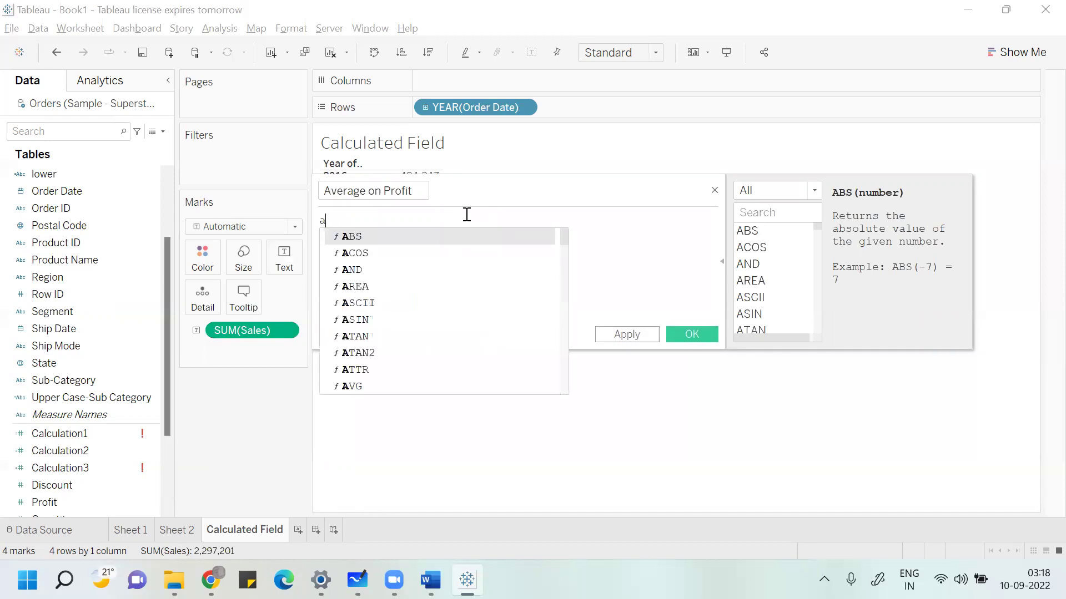
{"action": "type", "text": "ver"}
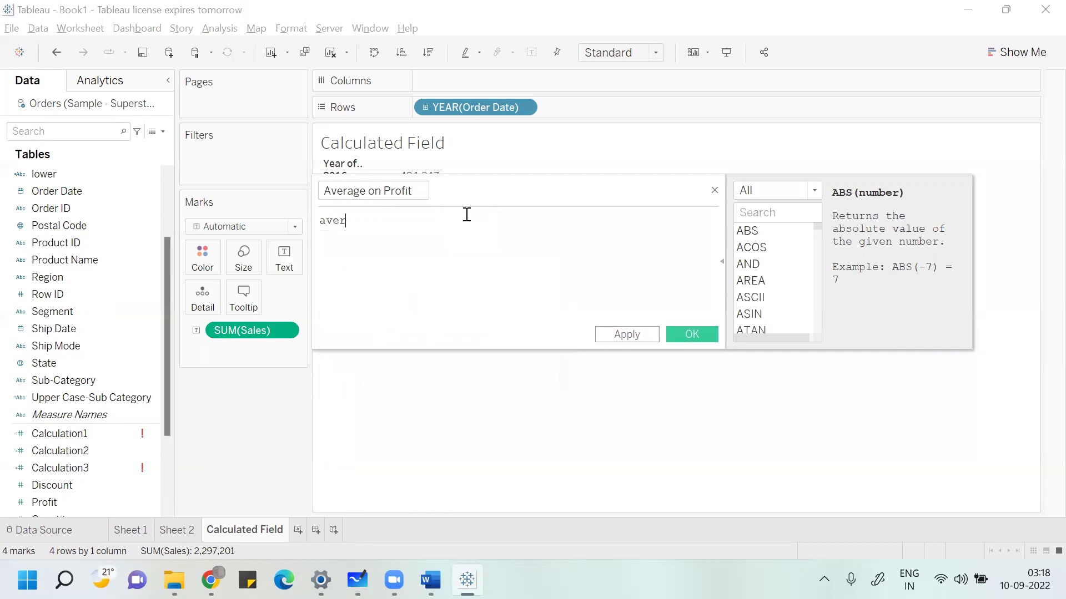
{"action": "type", "text": "age"}
{"action": "key", "text": "BackSpace"}
{"action": "key", "text": "BackSpace"}
{"action": "key", "text": "BackSpace"}
{"action": "key", "text": "BackSpace"}
{"action": "key", "text": "BackSpace"}
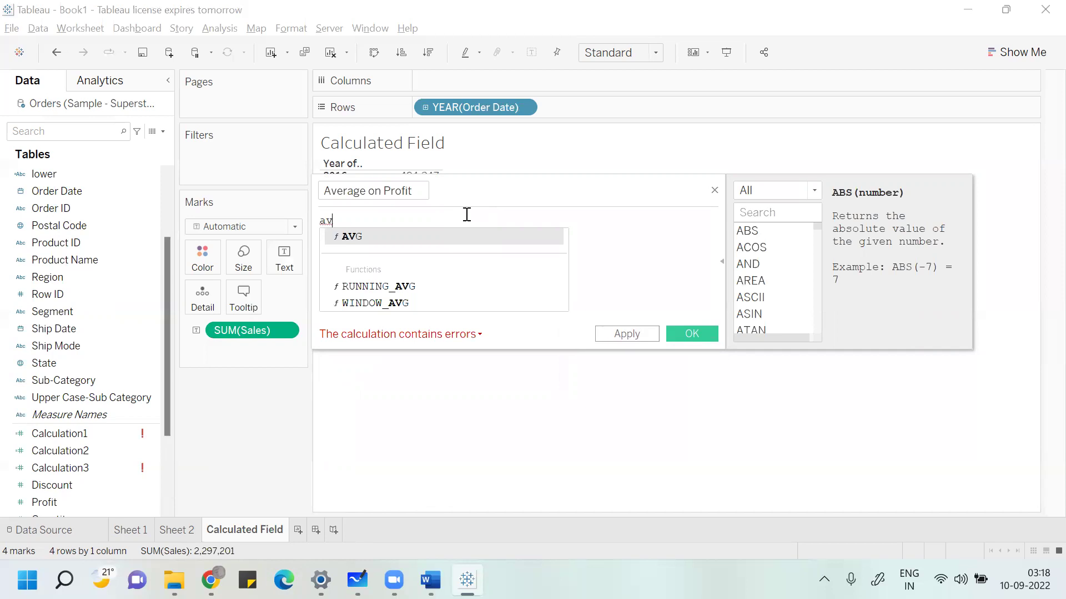
{"action": "key", "text": "BackSpace"}
{"action": "key", "text": "BackSpace"}
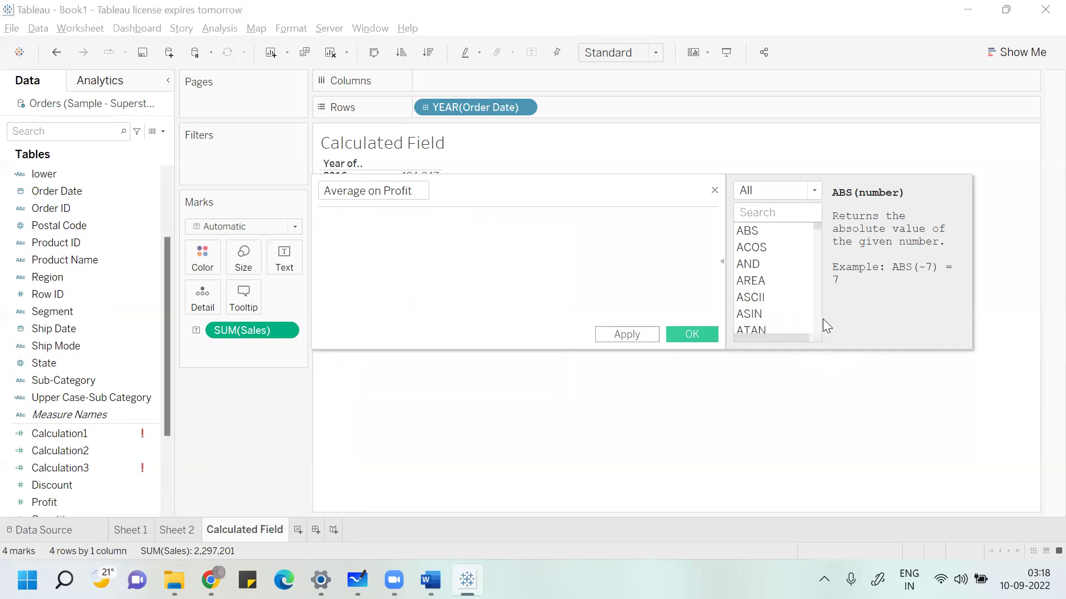
- Search the function list for avg, and save the calculated field with the formula avg([Profit])
{"action": "left_click", "coordinate": [818, 267]}
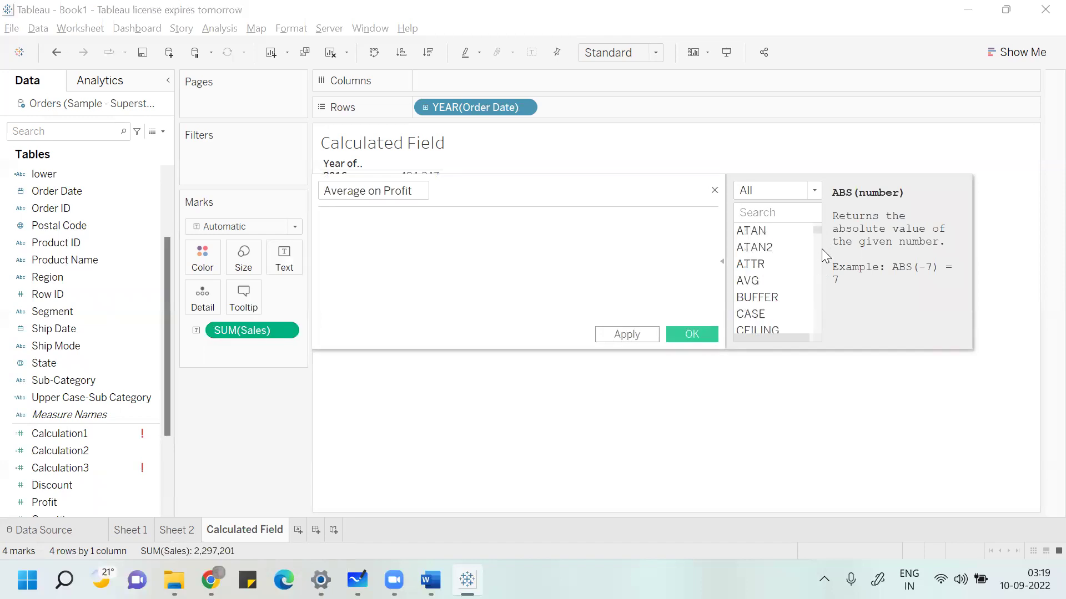
{"action": "left_click", "coordinate": [780, 262]}
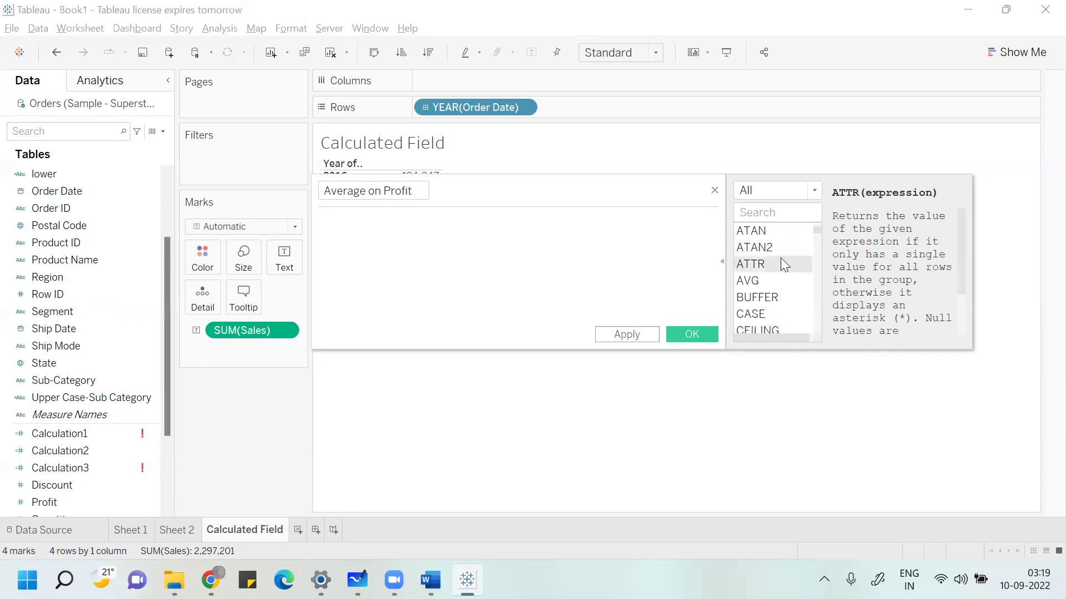
{"action": "left_click", "coordinate": [771, 213]}
{"action": "type", "text": "avg"}
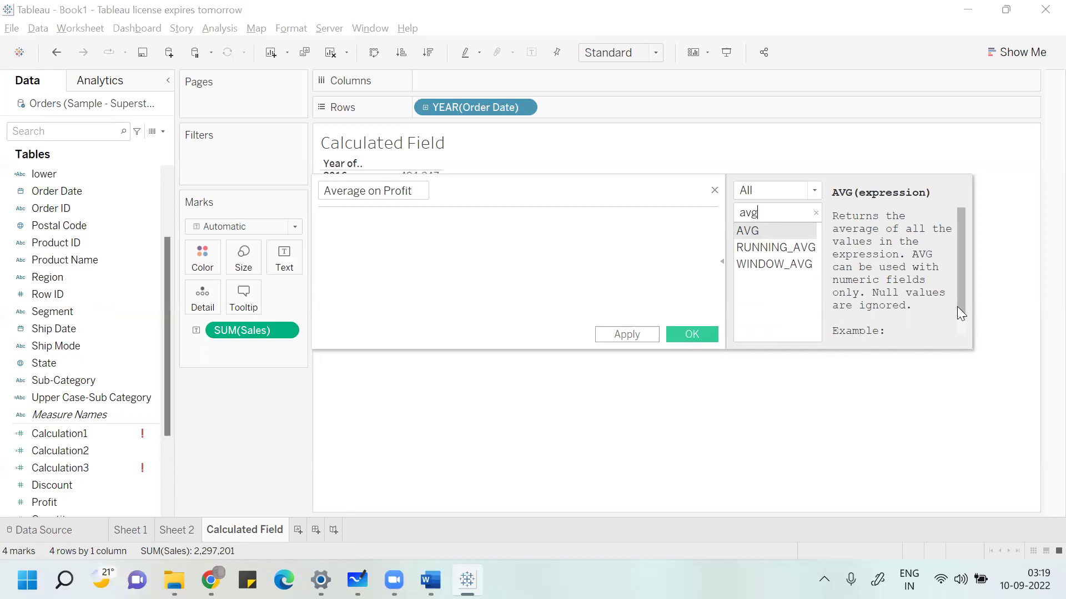
{"action": "left_click_drag", "start_coordinate": [957, 306], "coordinate": [958, 336]}
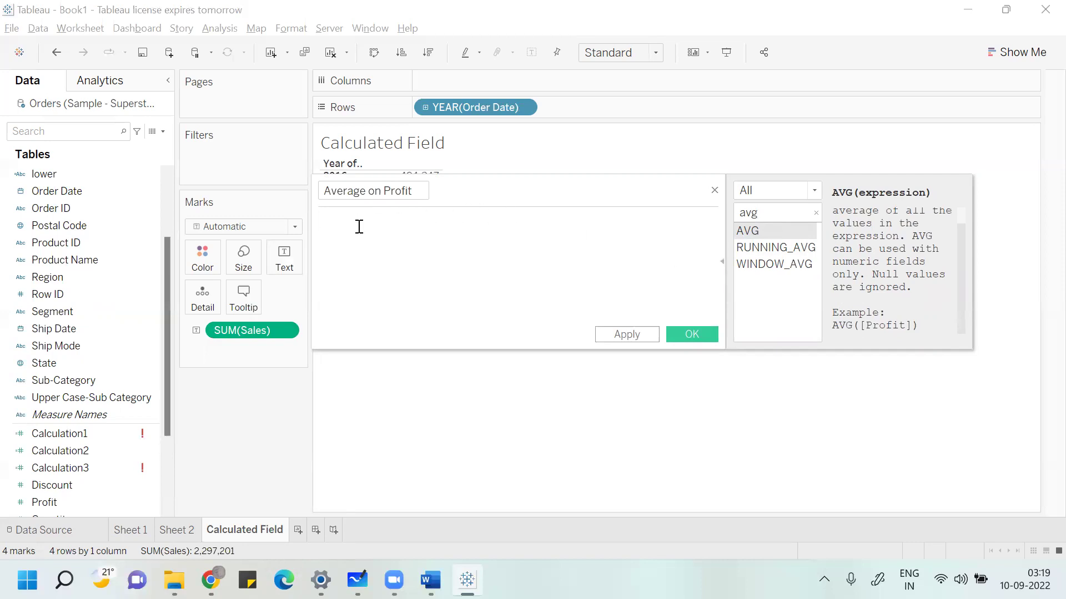
{"action": "type", "text": "avg"}
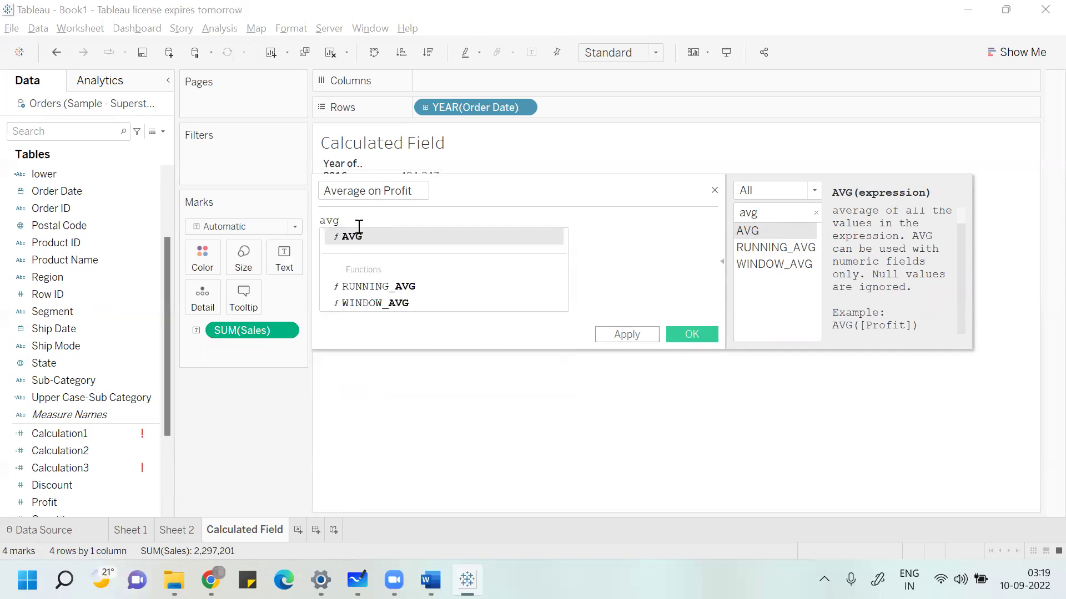
{"action": "type", "text": "("}
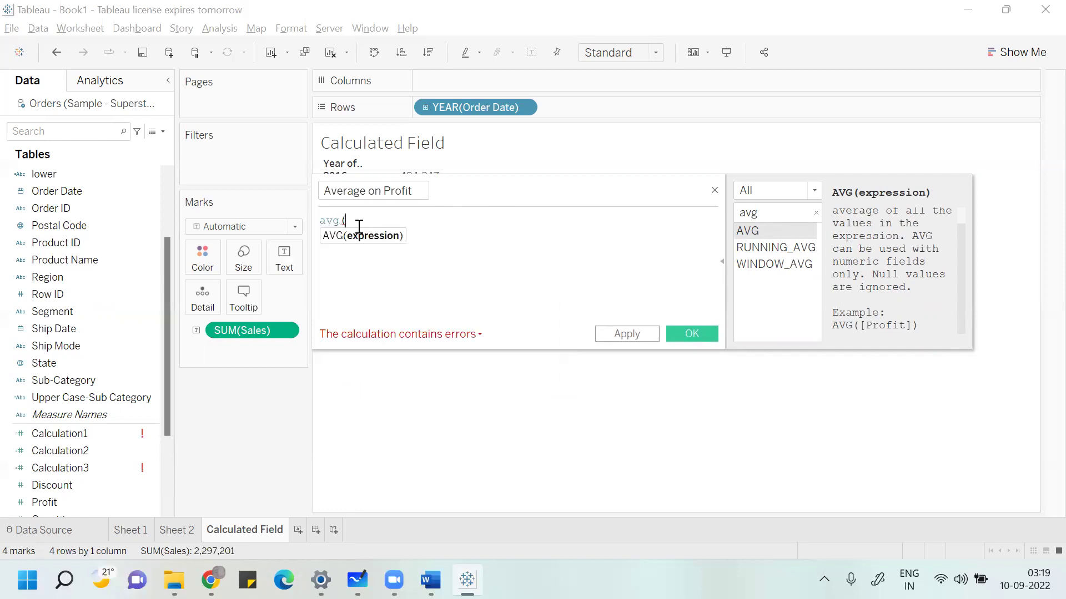
{"action": "type", "text": "pro"}
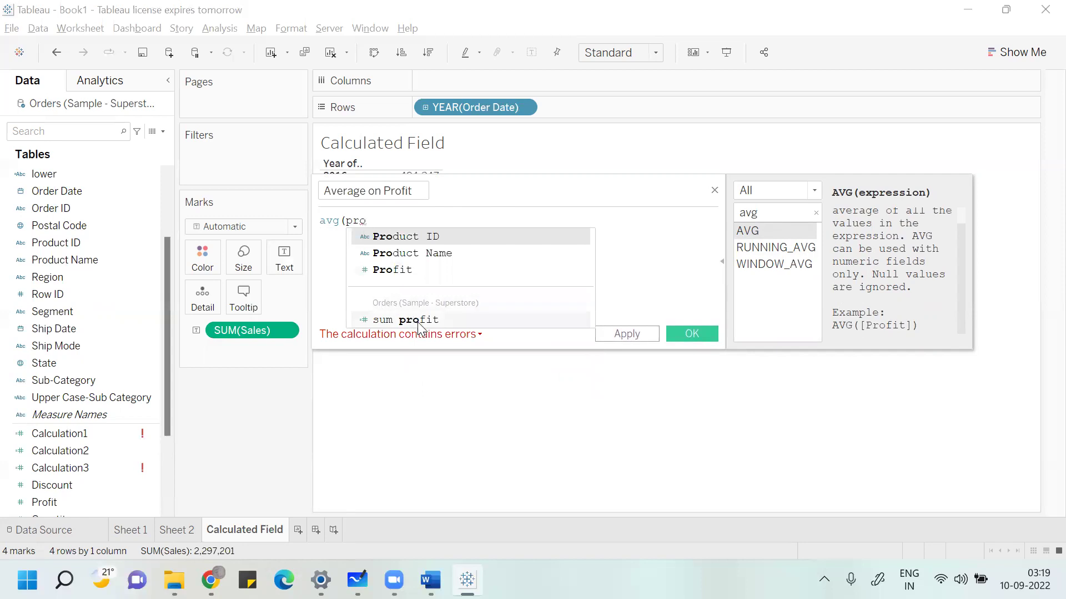
{"action": "left_click", "coordinate": [402, 270]}
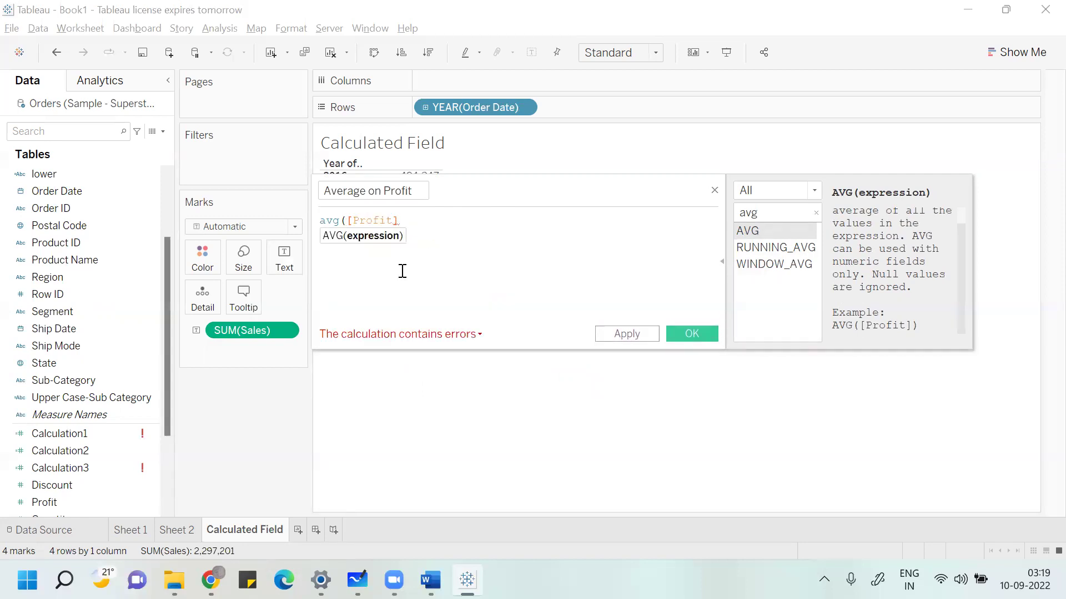
{"action": "type", "text": ")"}
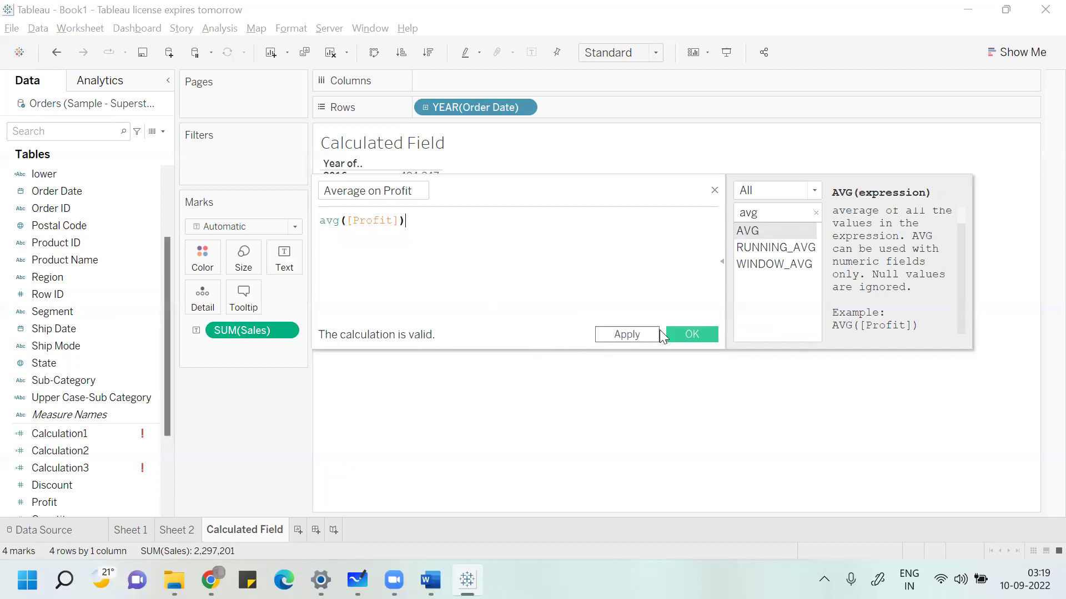
{"action": "left_click", "coordinate": [631, 334]}
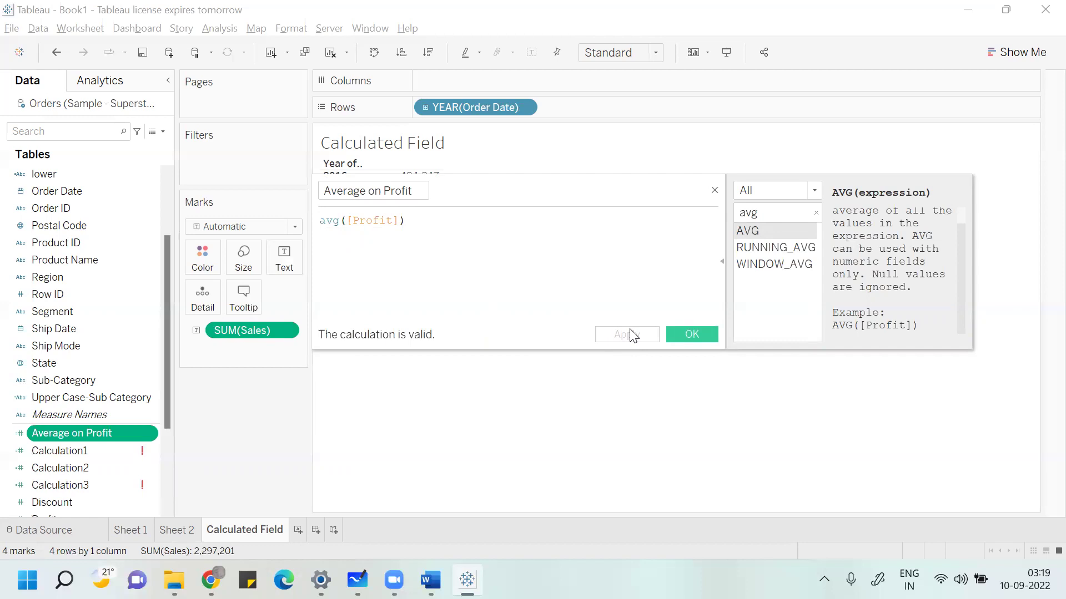
{"action": "left_click", "coordinate": [699, 335]}
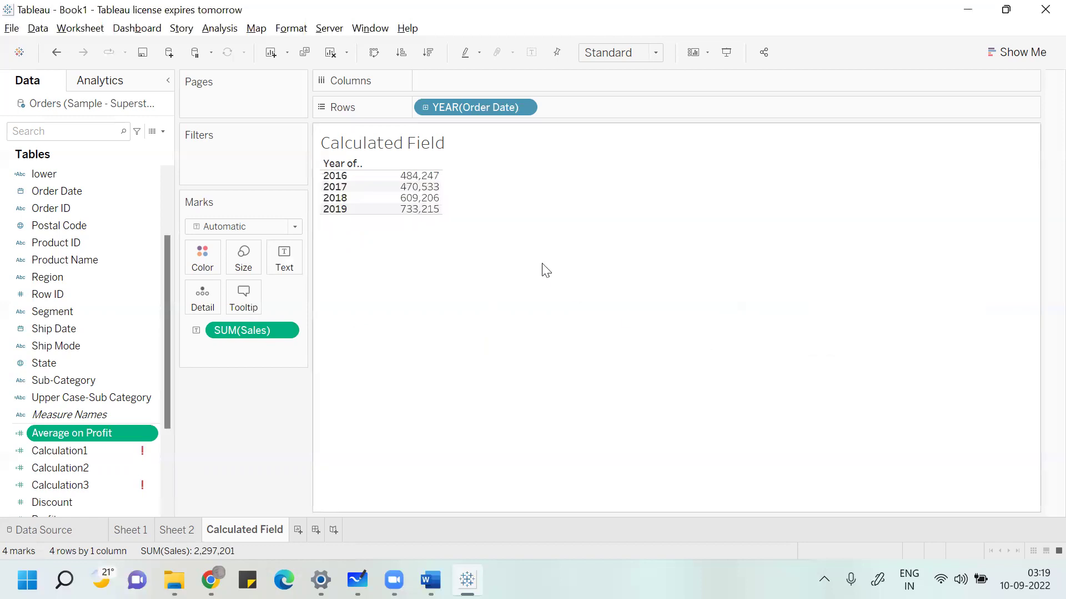
- Add the Average on Profit field to the table alongside Sales and widen the value columns
{"action": "left_click_drag", "start_coordinate": [113, 427], "coordinate": [469, 184]}
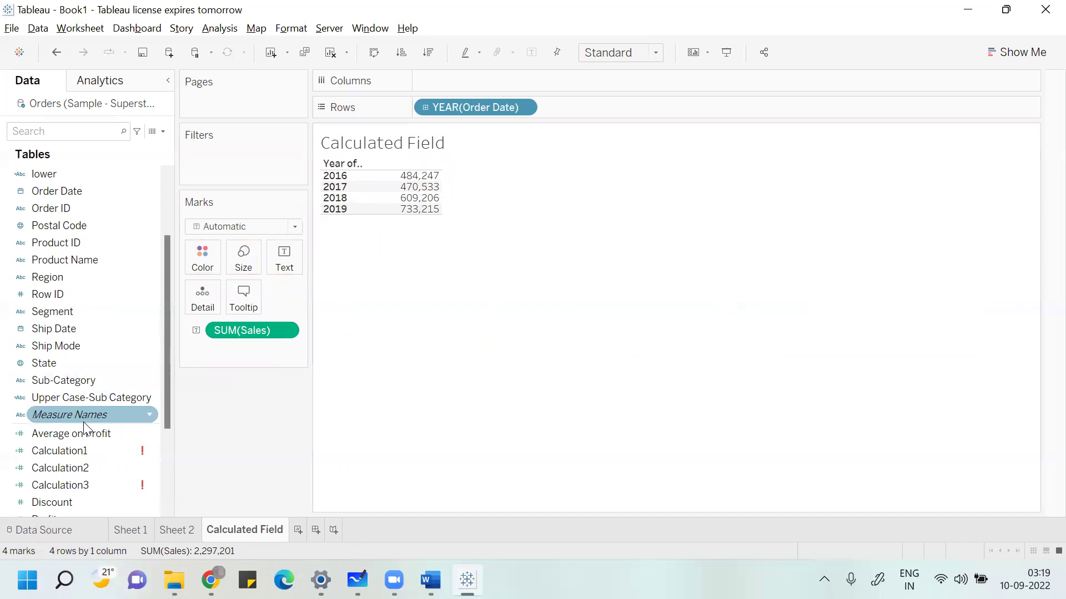
{"action": "left_click_drag", "start_coordinate": [89, 434], "coordinate": [300, 244]}
{"action": "left_click_drag", "start_coordinate": [433, 191], "coordinate": [436, 192]}
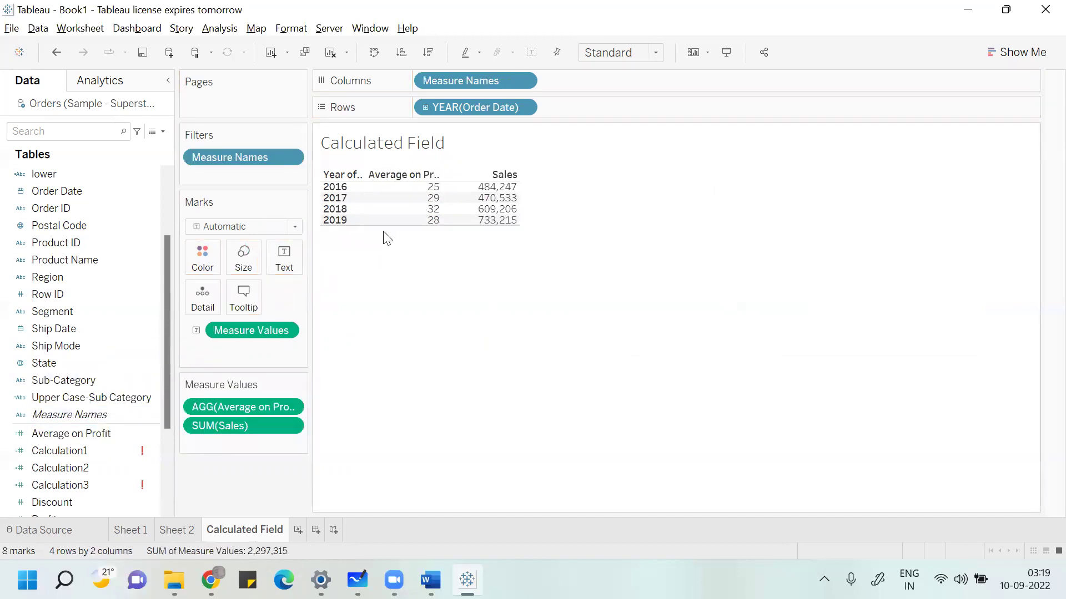
{"action": "mouse_move", "coordinate": [368, 207]}
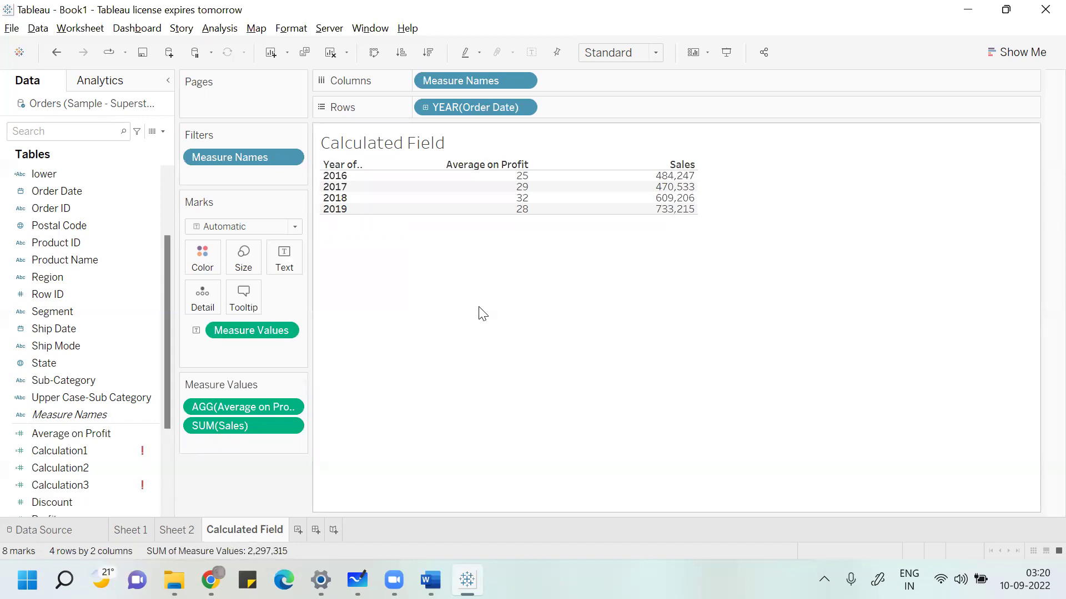
- Change the aggregation of Sales in the measure values from Sum to Average
{"action": "left_click", "coordinate": [289, 426]}
{"action": "mouse_move", "coordinate": [291, 511]}
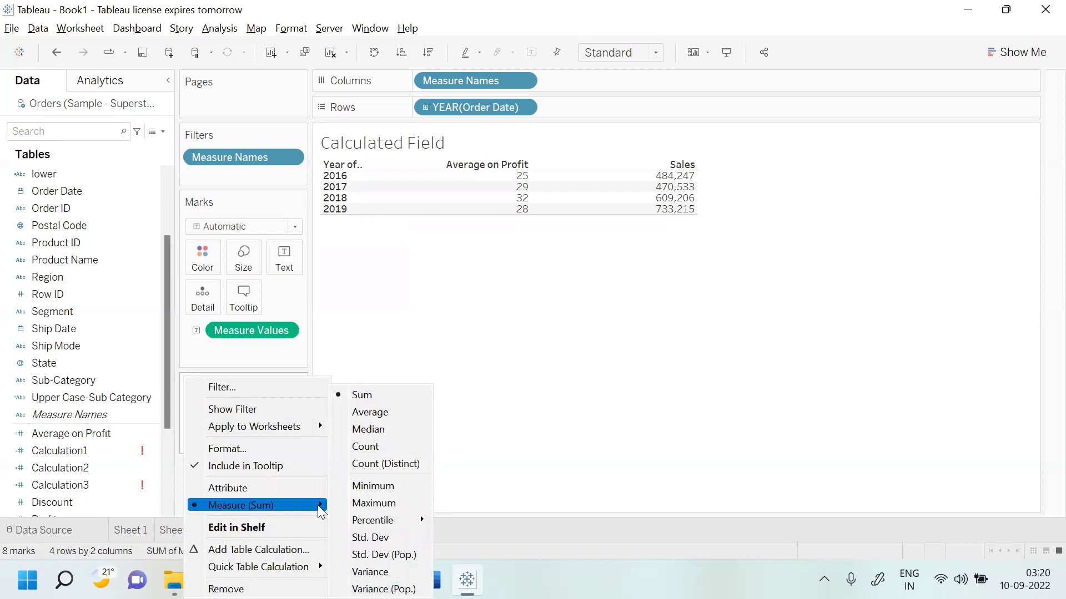
{"action": "left_click", "coordinate": [413, 425]}
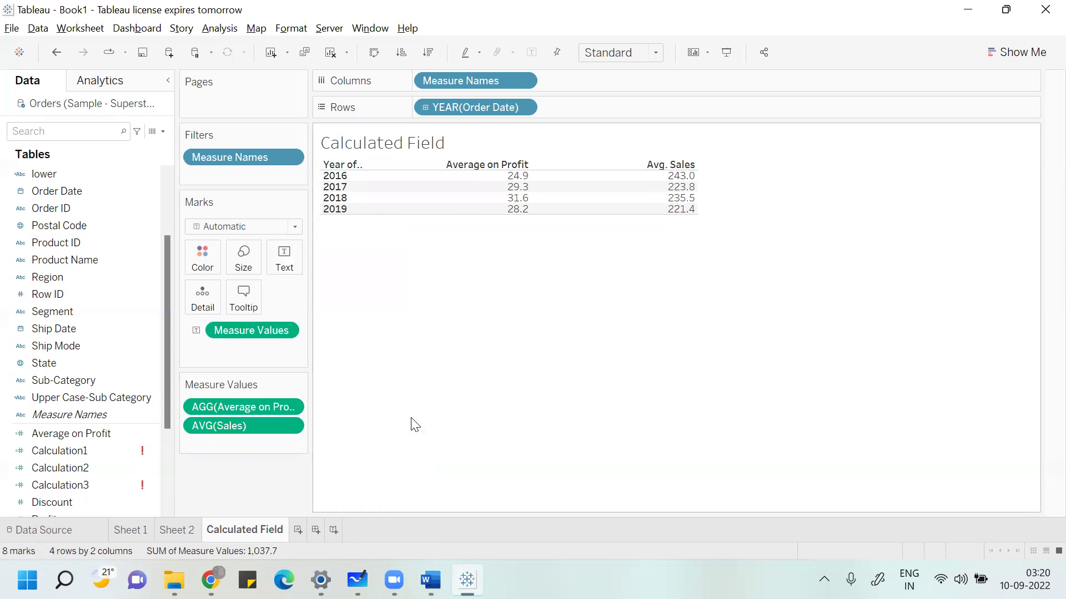
- Remove the Average on Profit field from the measure values, keeping only average Sales in the table
{"action": "left_click", "coordinate": [253, 404]}
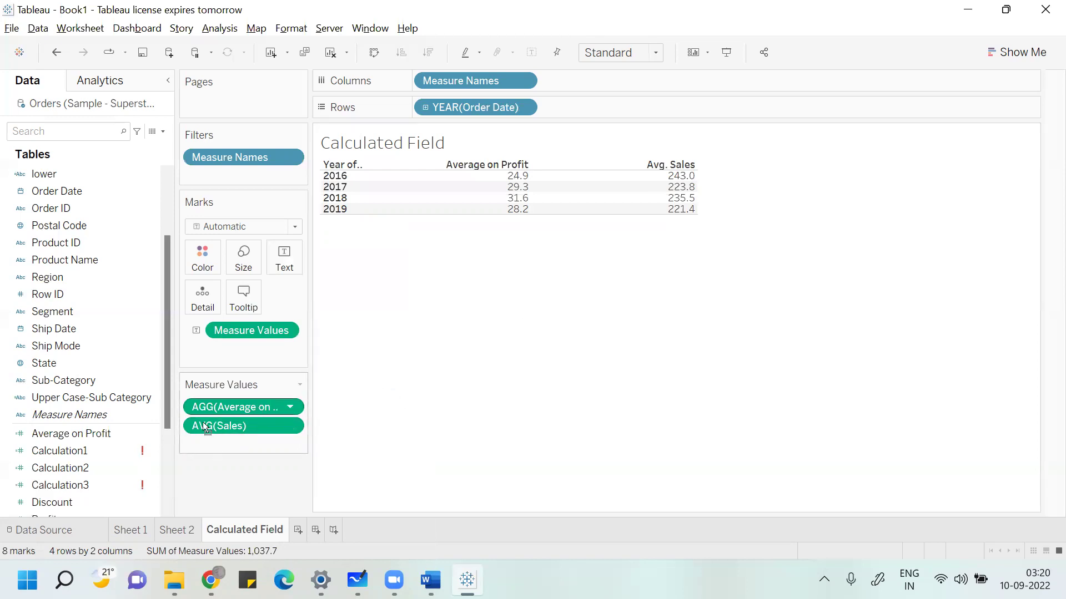
{"action": "left_click_drag", "start_coordinate": [205, 428], "coordinate": [15, 480]}
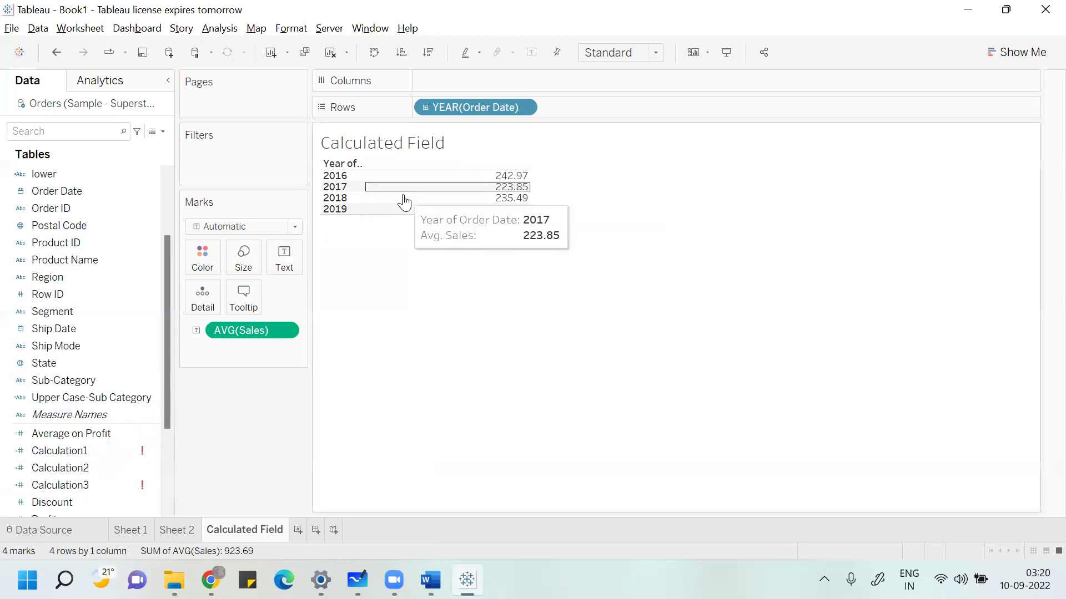
- Drill Order Date in the rows down from year through quarter and month to day
{"action": "left_click", "coordinate": [425, 107]}
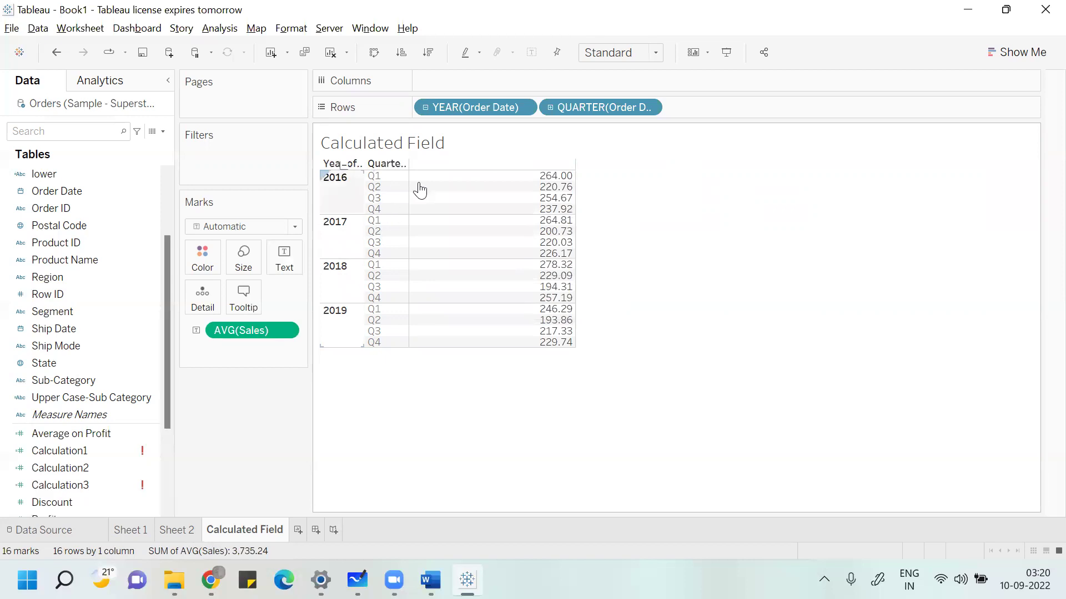
{"action": "left_click", "coordinate": [551, 107]}
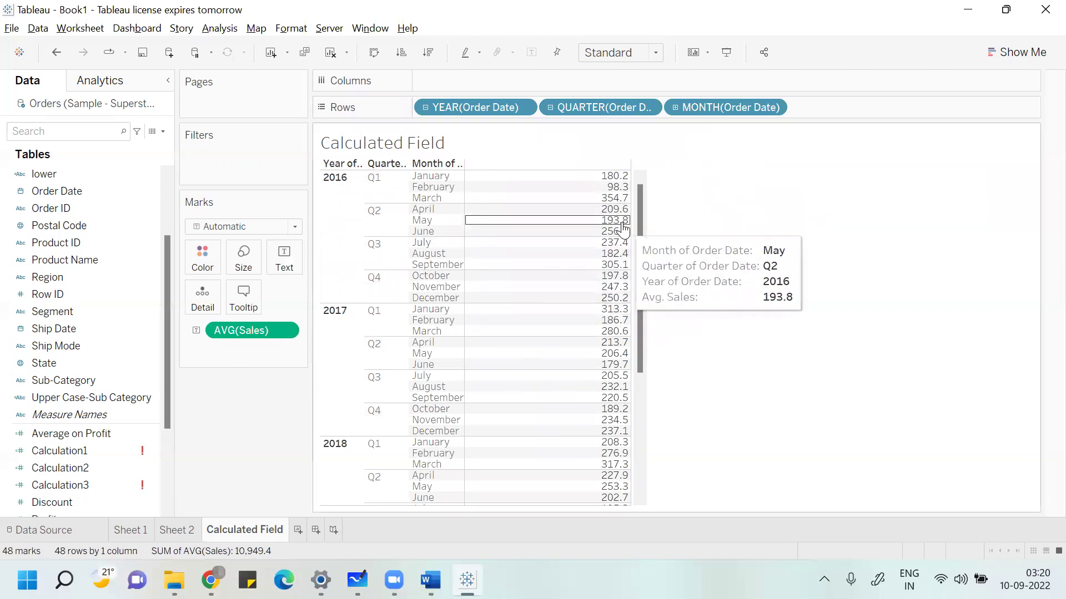
{"action": "left_click", "coordinate": [677, 111]}
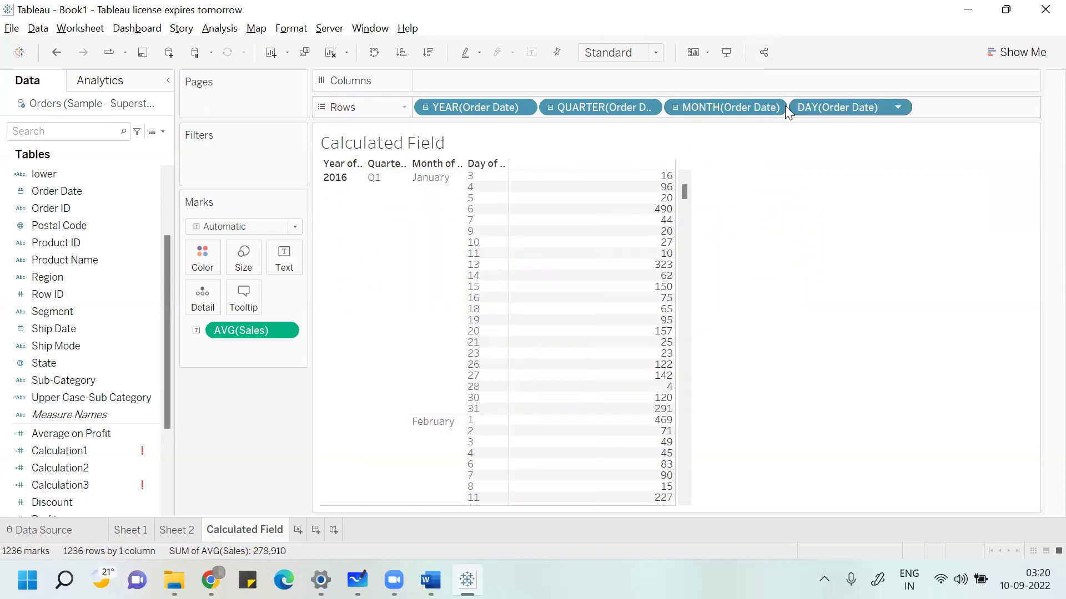
- Collapse the Order Date days, toggle the month level under Quarter, and roll the rows back up to year
{"action": "left_click", "coordinate": [676, 105]}
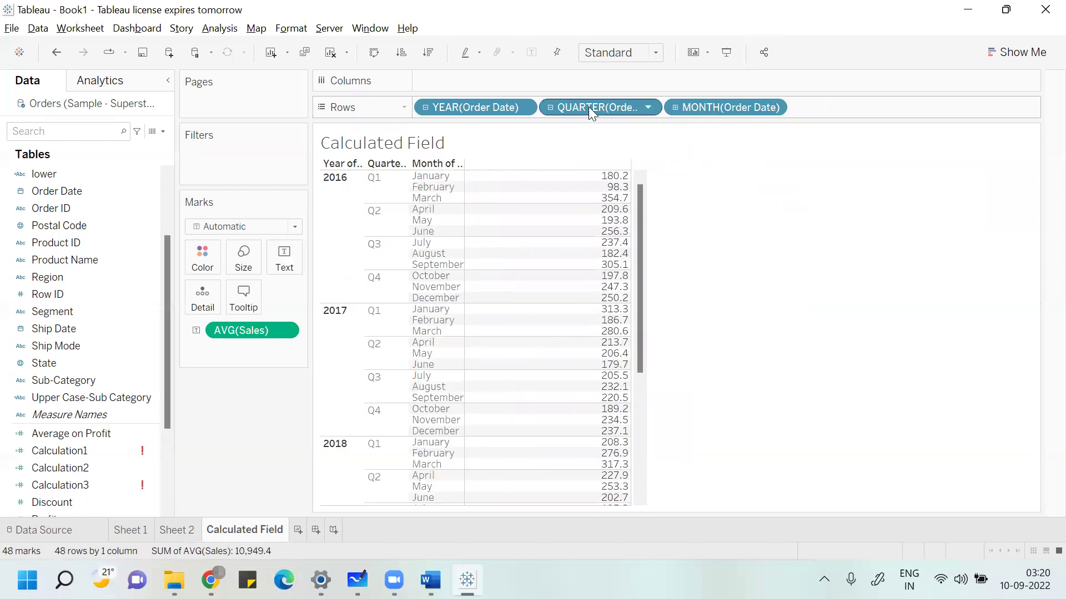
{"action": "left_click", "coordinate": [551, 107]}
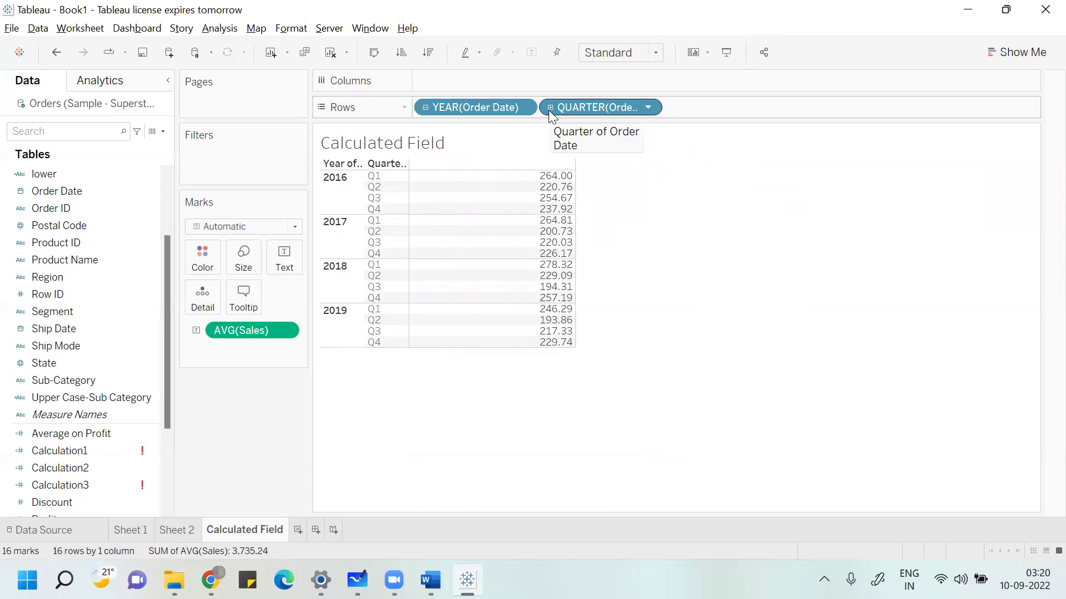
{"action": "left_click", "coordinate": [549, 110]}
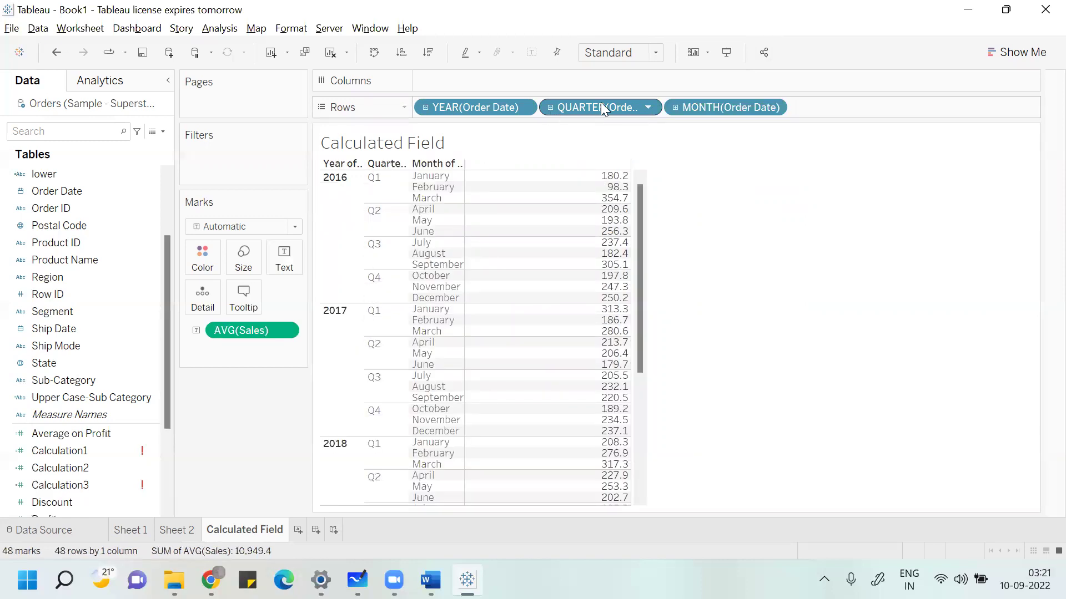
{"action": "left_click", "coordinate": [550, 108]}
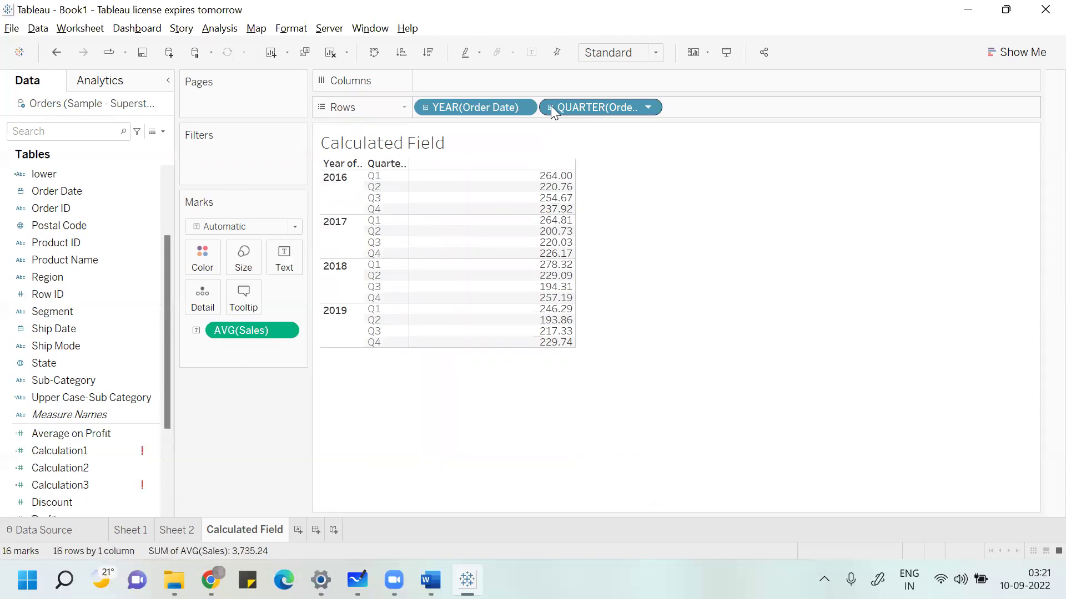
{"action": "left_click", "coordinate": [550, 108]}
{"action": "left_click", "coordinate": [550, 109]}
{"action": "left_click", "coordinate": [425, 107]}
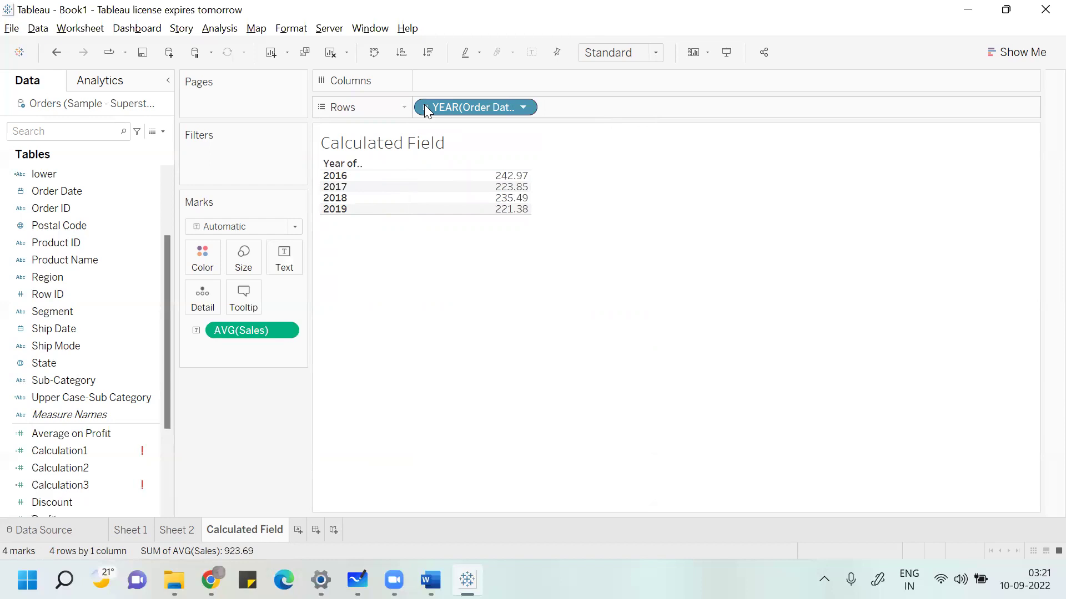
- Expand the Order Date rows once more from year to day, and collapse them level by level to year
{"action": "left_click", "coordinate": [426, 107]}
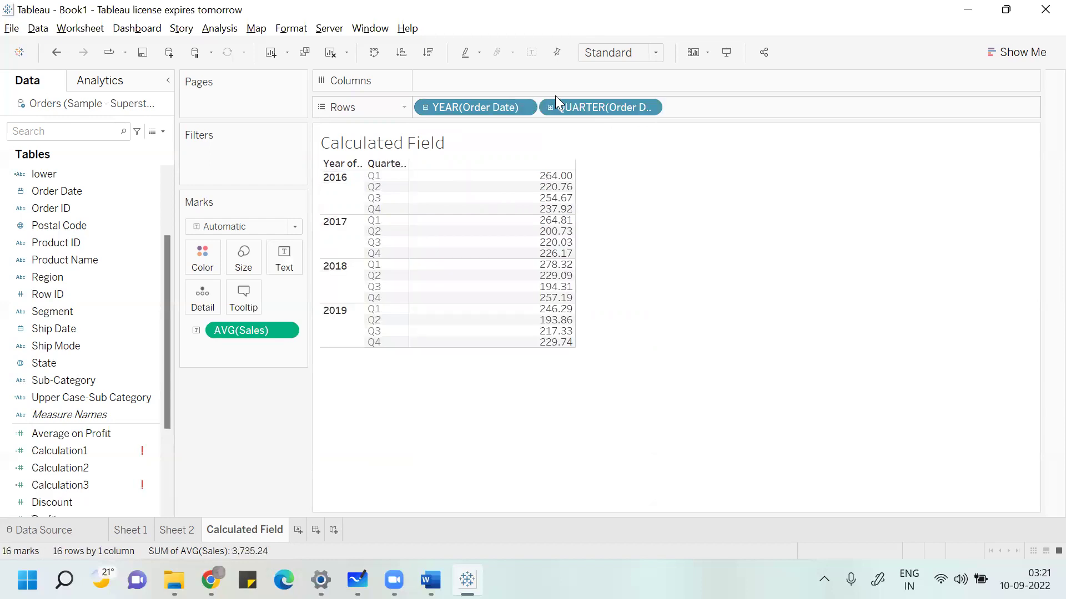
{"action": "left_click", "coordinate": [549, 108]}
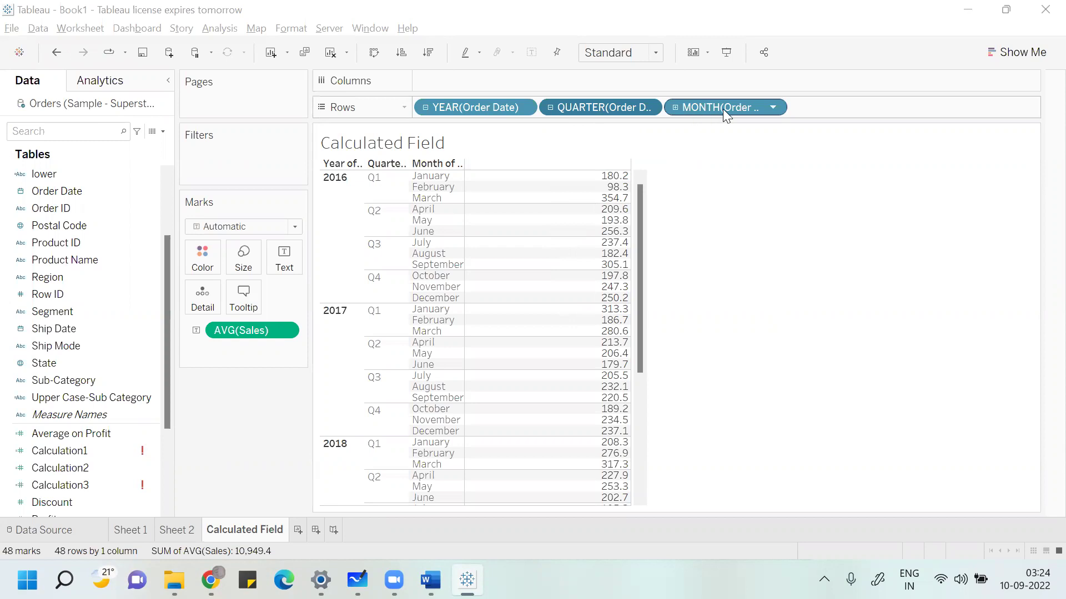
{"action": "left_click", "coordinate": [674, 107]}
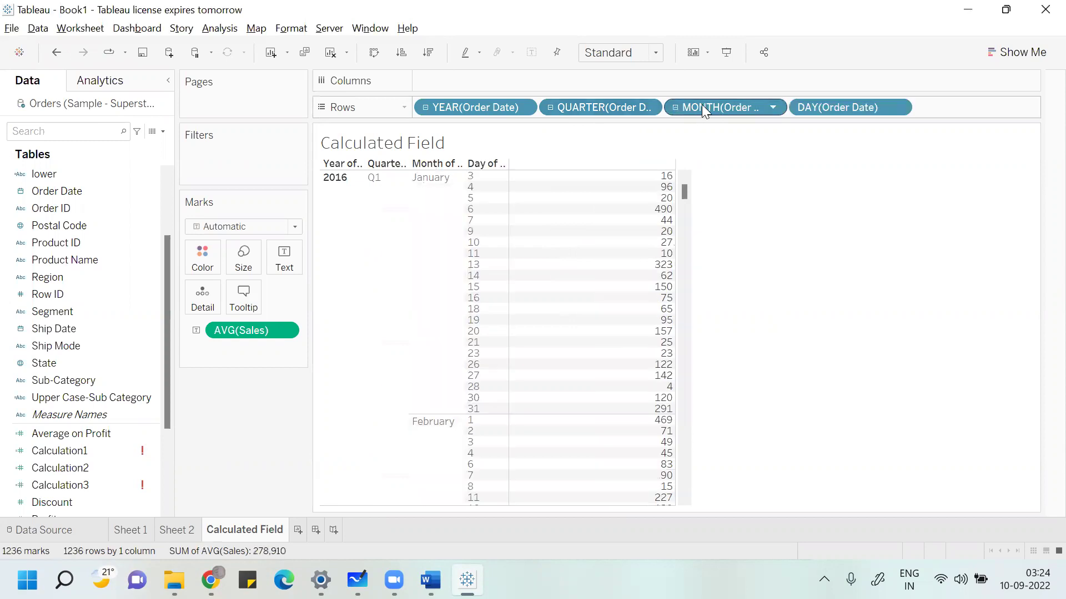
{"action": "left_click", "coordinate": [678, 106]}
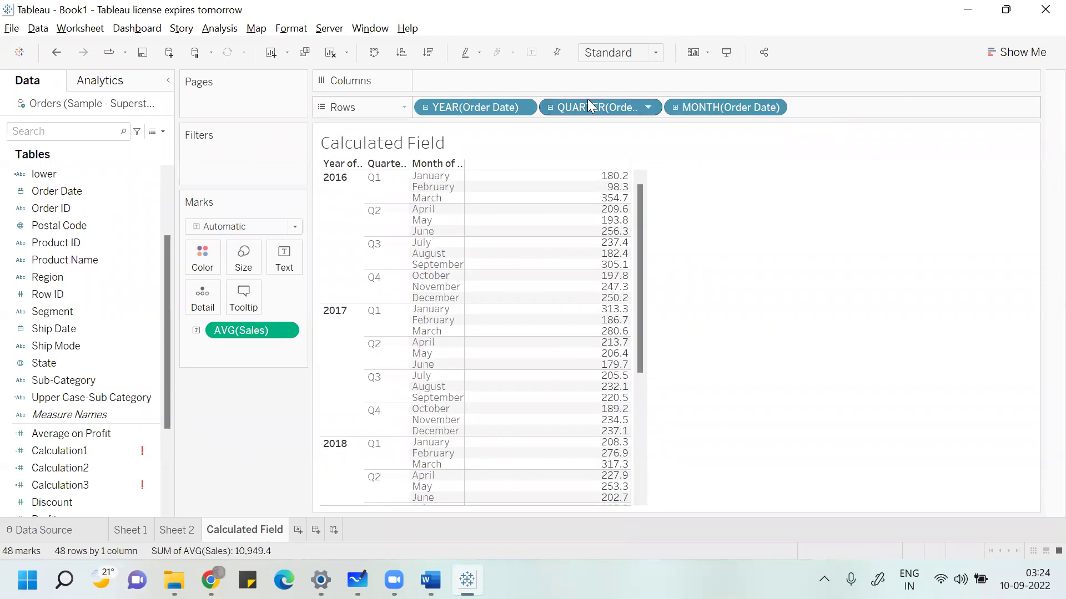
{"action": "left_click", "coordinate": [551, 106]}
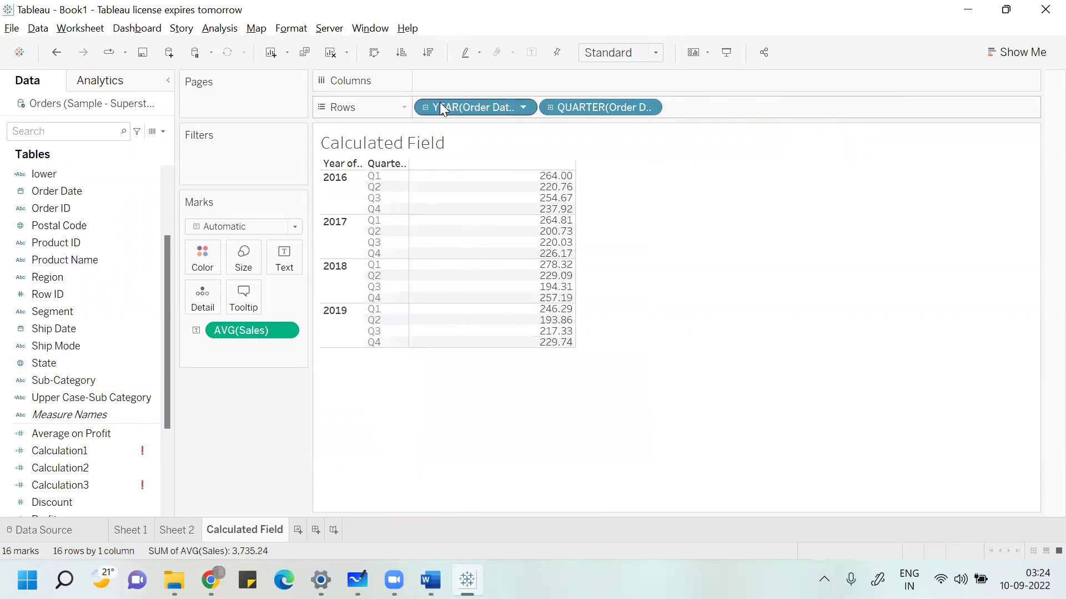
{"action": "left_click", "coordinate": [425, 107]}
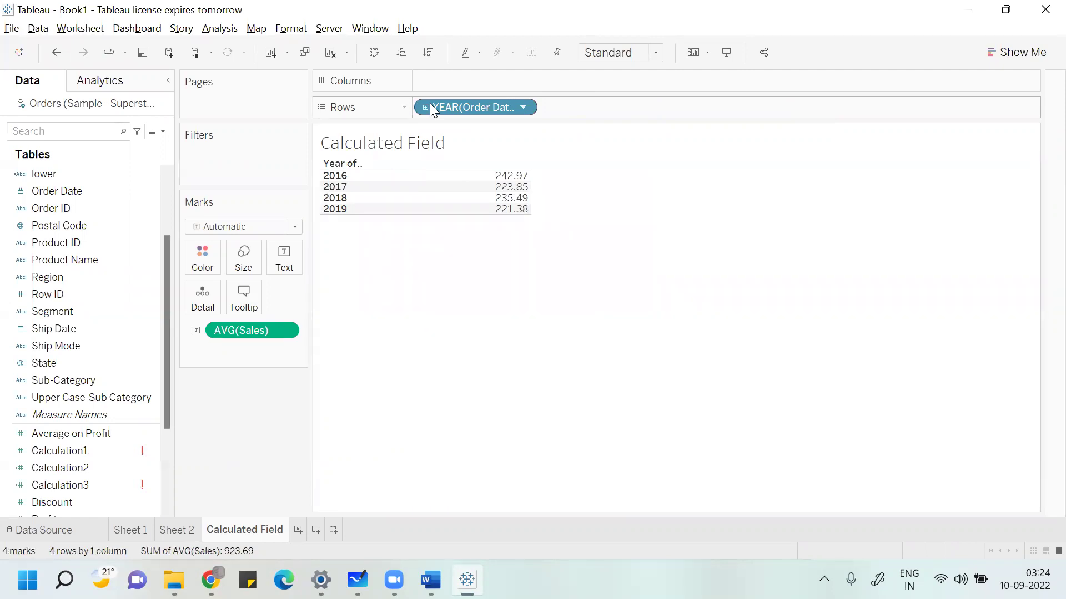
- Move the Order Date year from the rows to the columns and change the aggregation of Sales to Sum
{"action": "left_click_drag", "start_coordinate": [455, 81], "coordinate": [461, 81]}
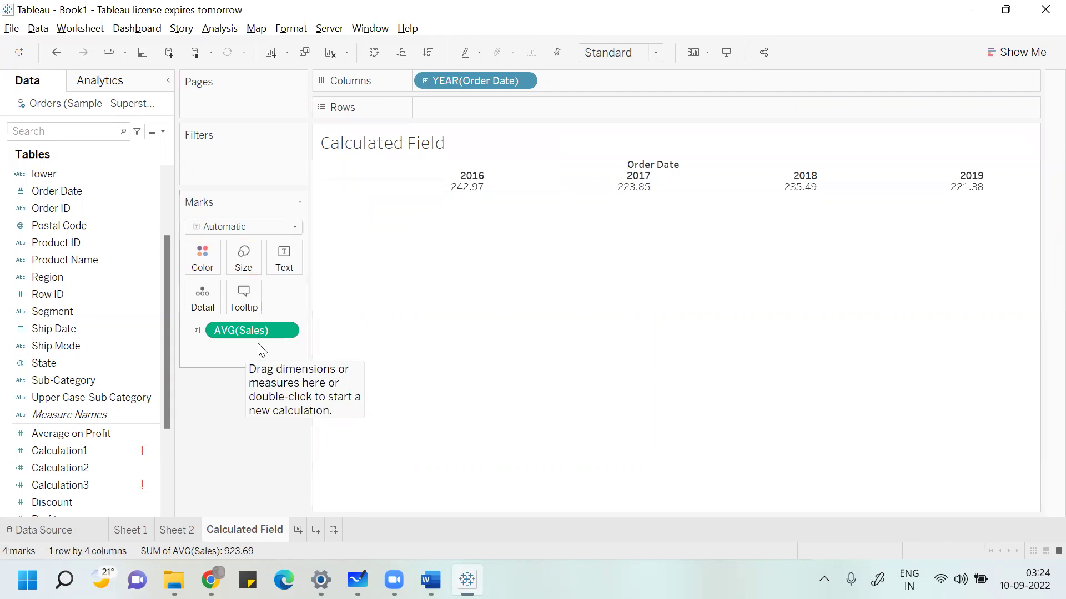
{"action": "left_click", "coordinate": [286, 333]}
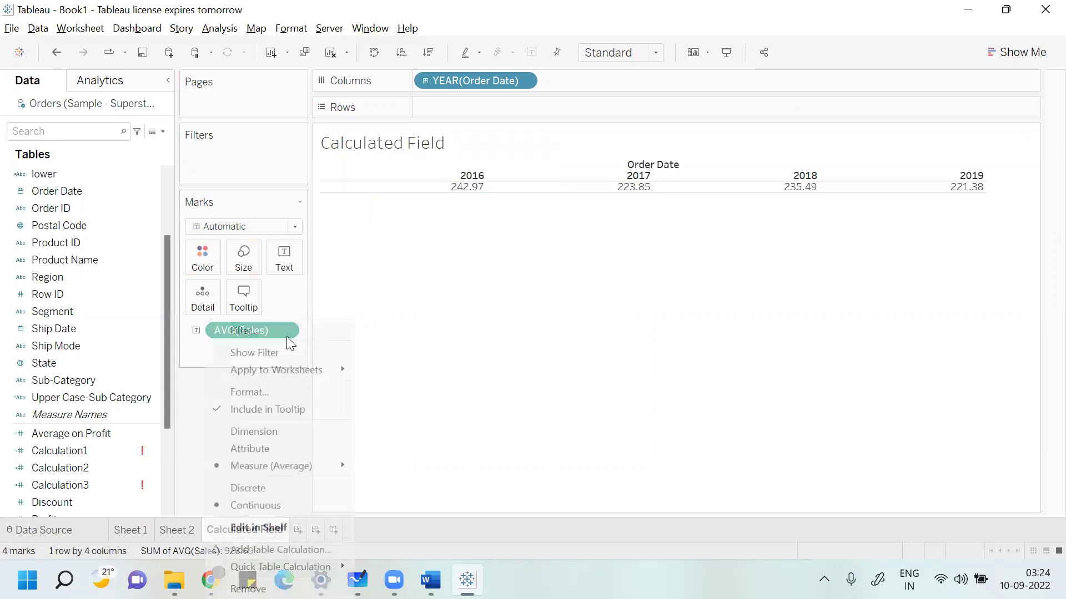
{"action": "mouse_move", "coordinate": [292, 467]}
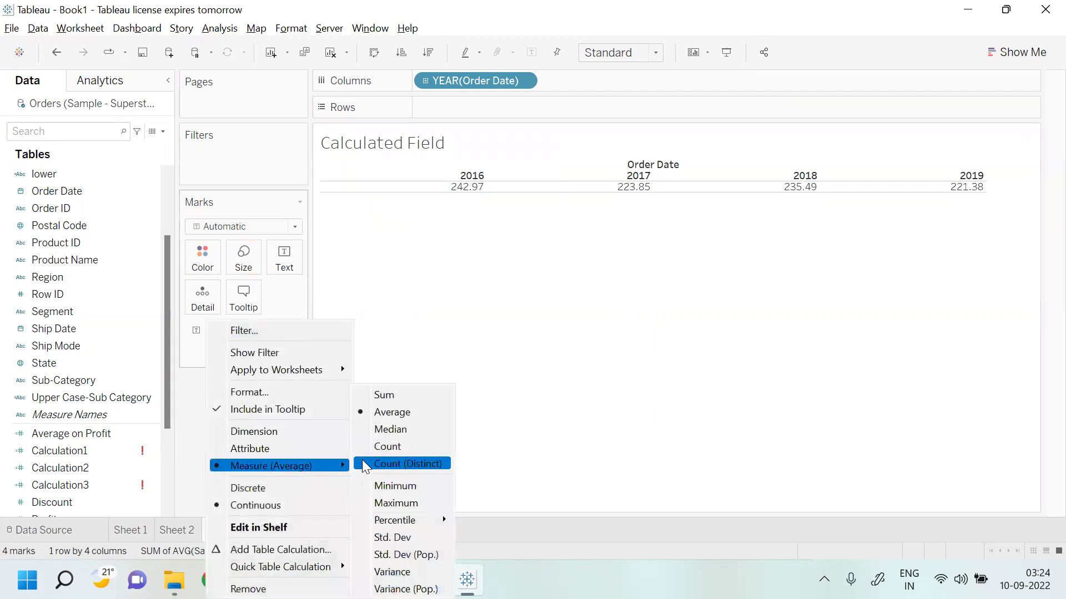
{"action": "left_click", "coordinate": [412, 395]}
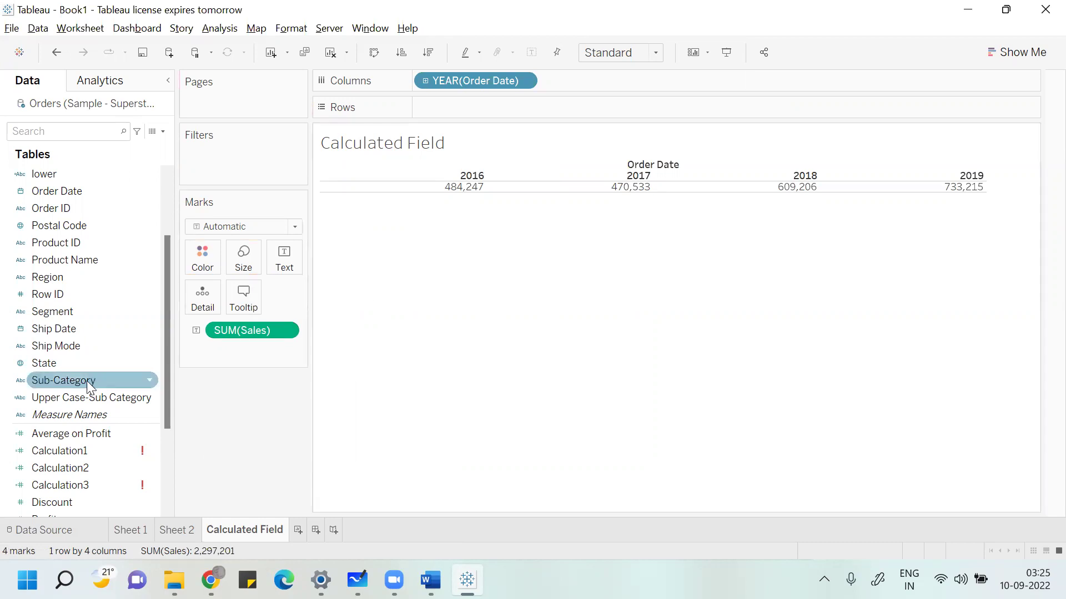
- Add Sales as a second measure and place it in the rows to plot a line chart by year
{"action": "left_click_drag", "start_coordinate": [164, 394], "coordinate": [165, 447]}
{"action": "left_click", "coordinate": [81, 450]}
{"action": "left_click_drag", "start_coordinate": [78, 451], "coordinate": [466, 87]}
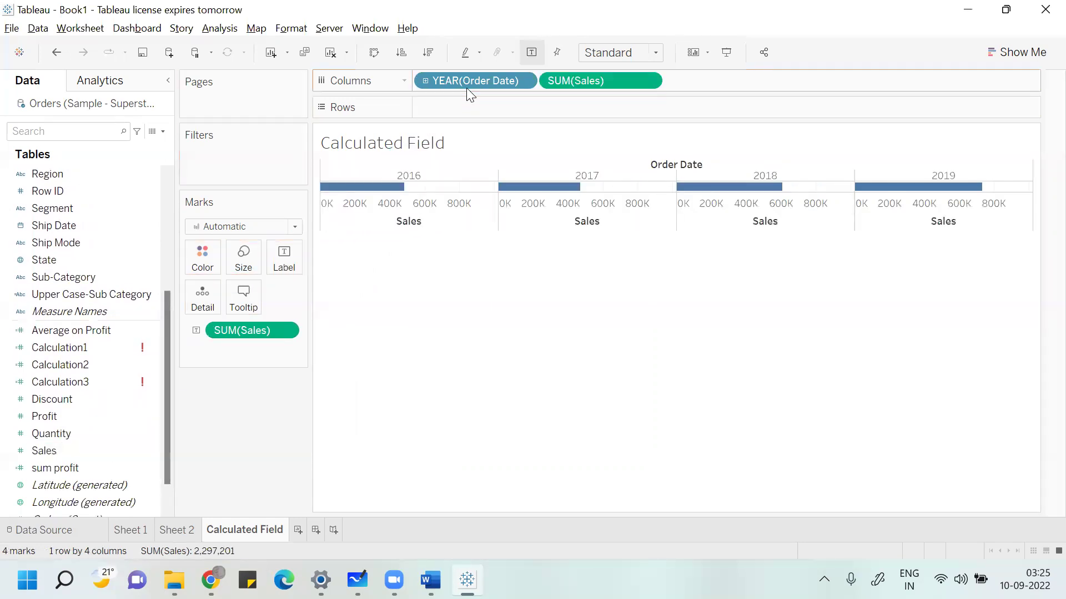
{"action": "left_click_drag", "start_coordinate": [579, 85], "coordinate": [470, 115]}
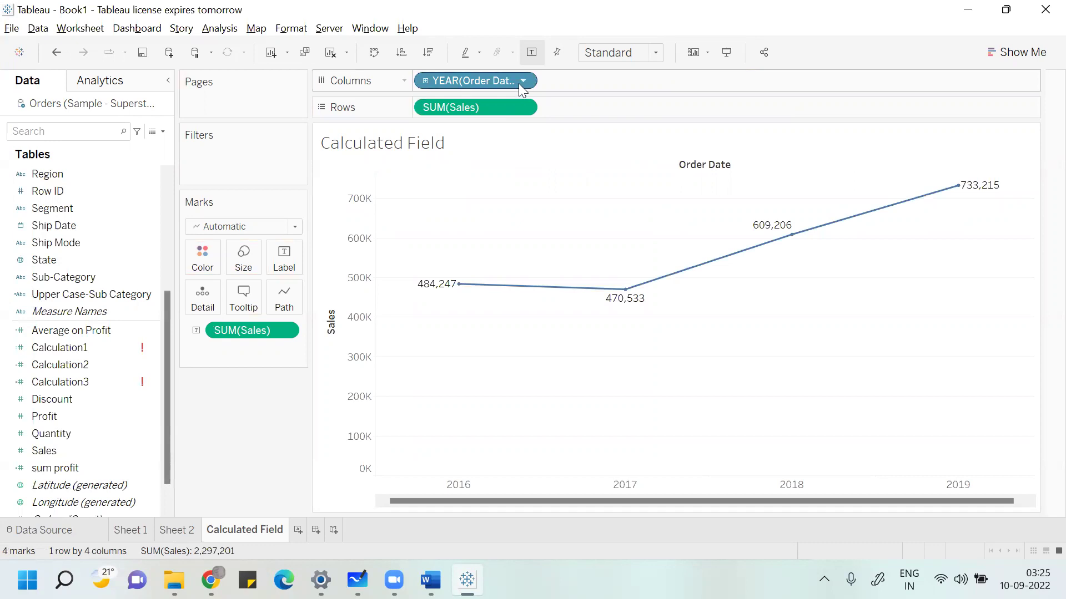
- Drill the line chart's Order Date columns down through quarter and month to day
{"action": "left_click", "coordinate": [426, 81]}
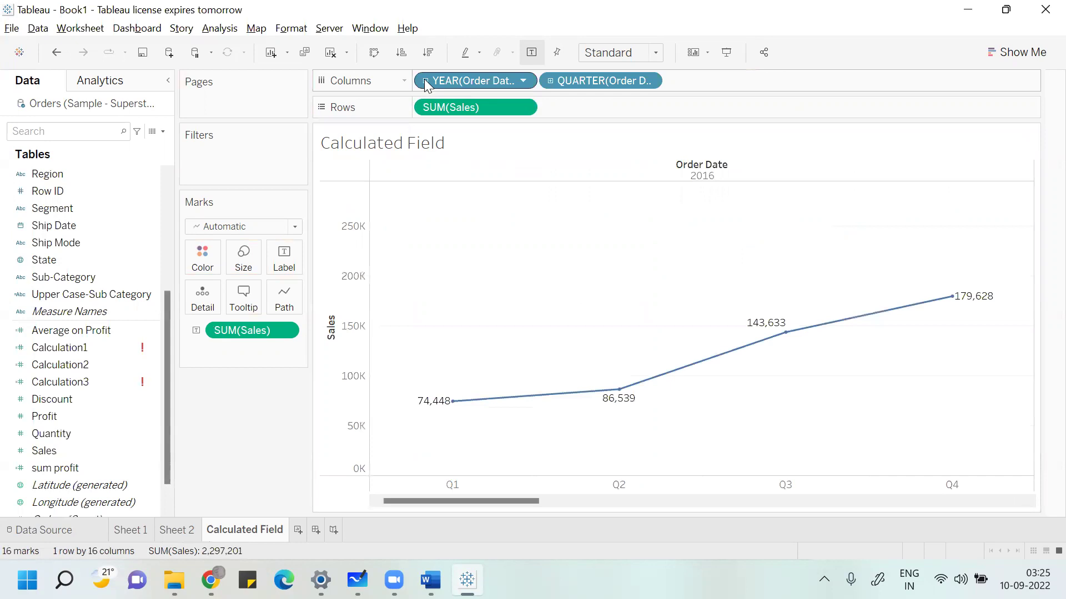
{"action": "left_click", "coordinate": [553, 81]}
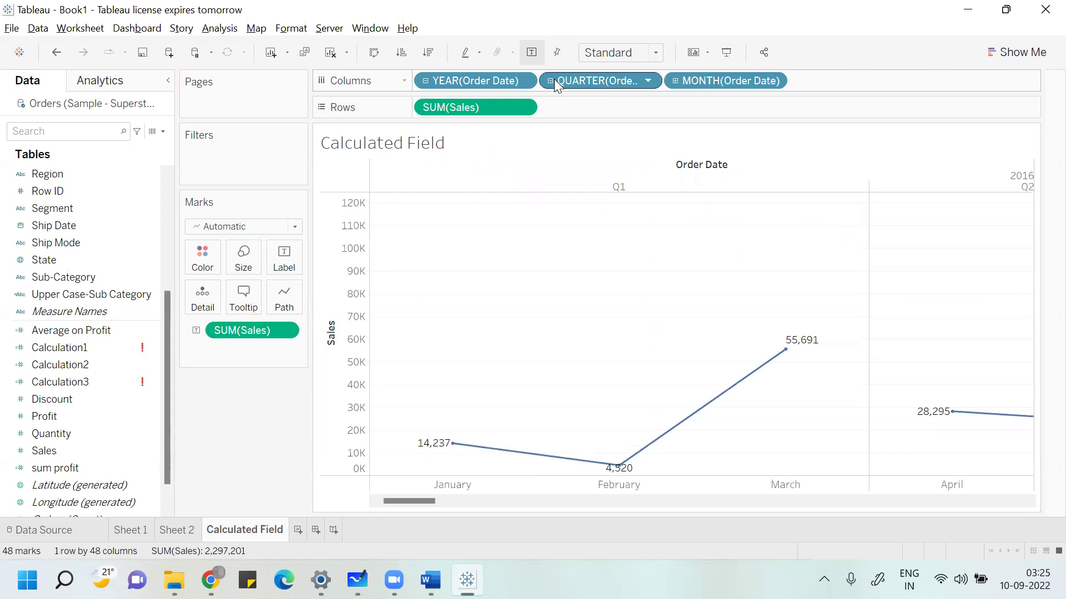
{"action": "left_click", "coordinate": [678, 79]}
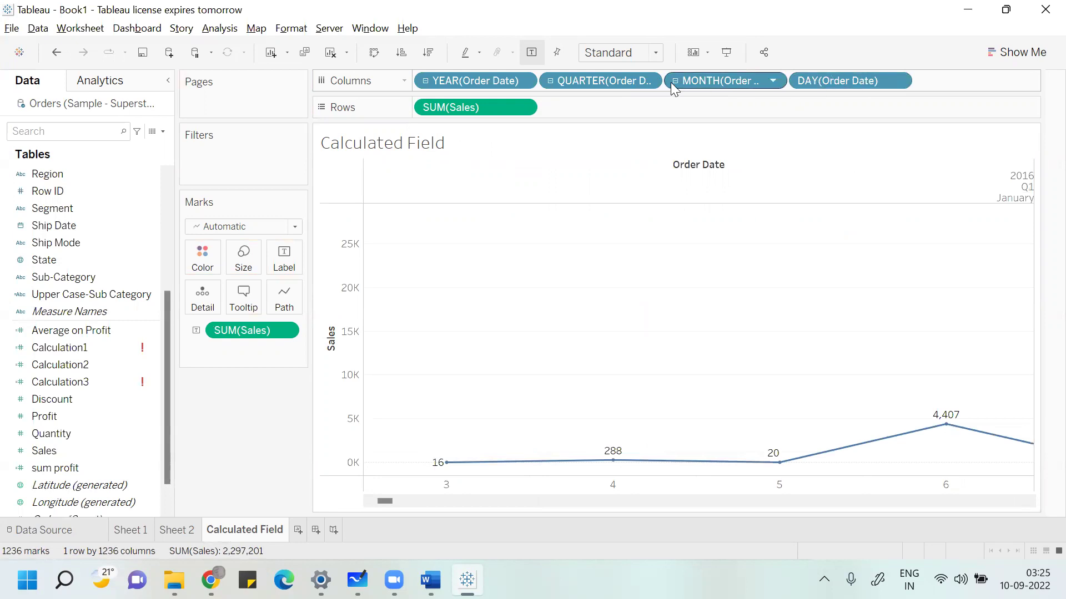
- Collapse the Order Date columns back to year, rechecking the month level, and remove Sales from the rows
{"action": "left_click", "coordinate": [671, 81]}
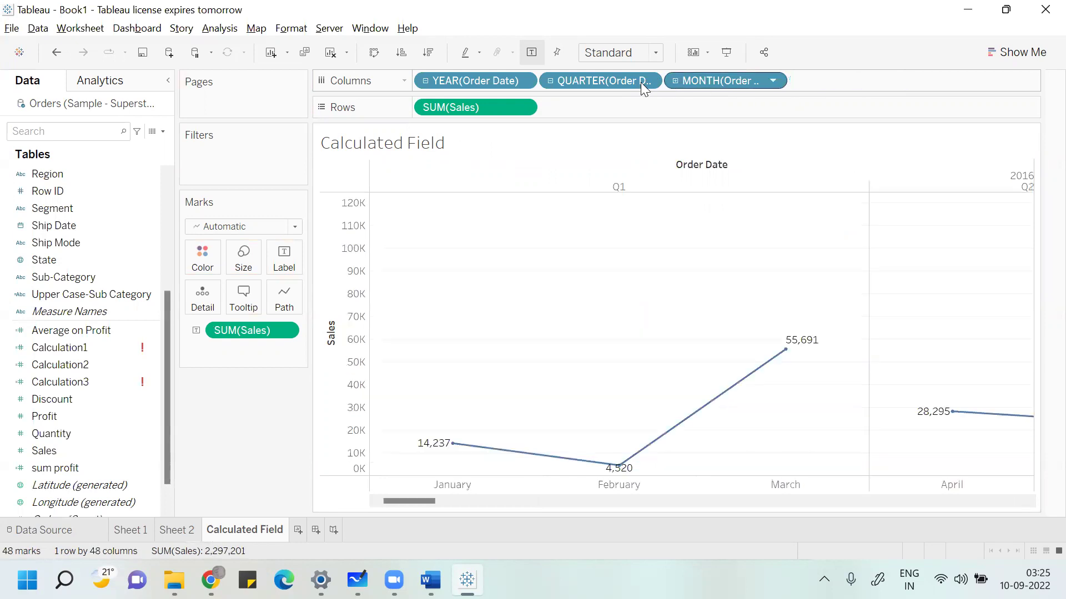
{"action": "left_click", "coordinate": [551, 81]}
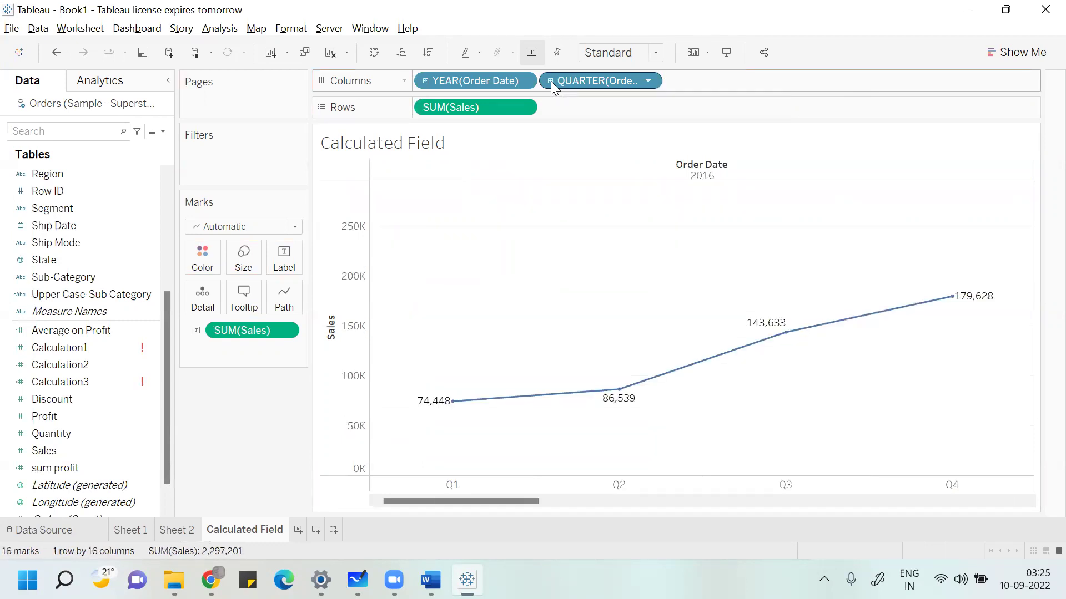
{"action": "left_click", "coordinate": [551, 81]}
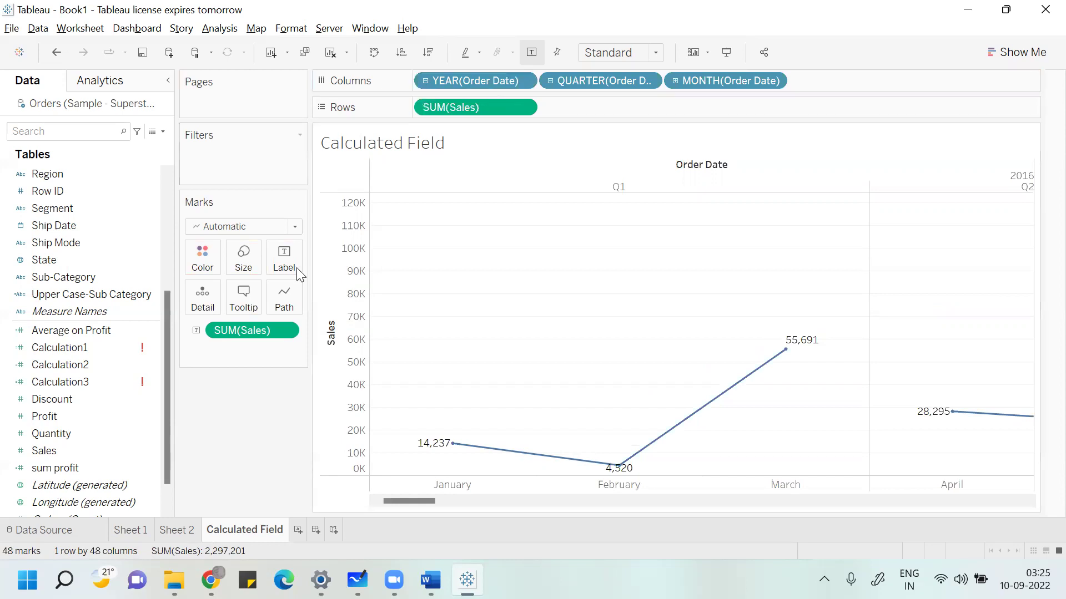
{"action": "left_click", "coordinate": [548, 81]}
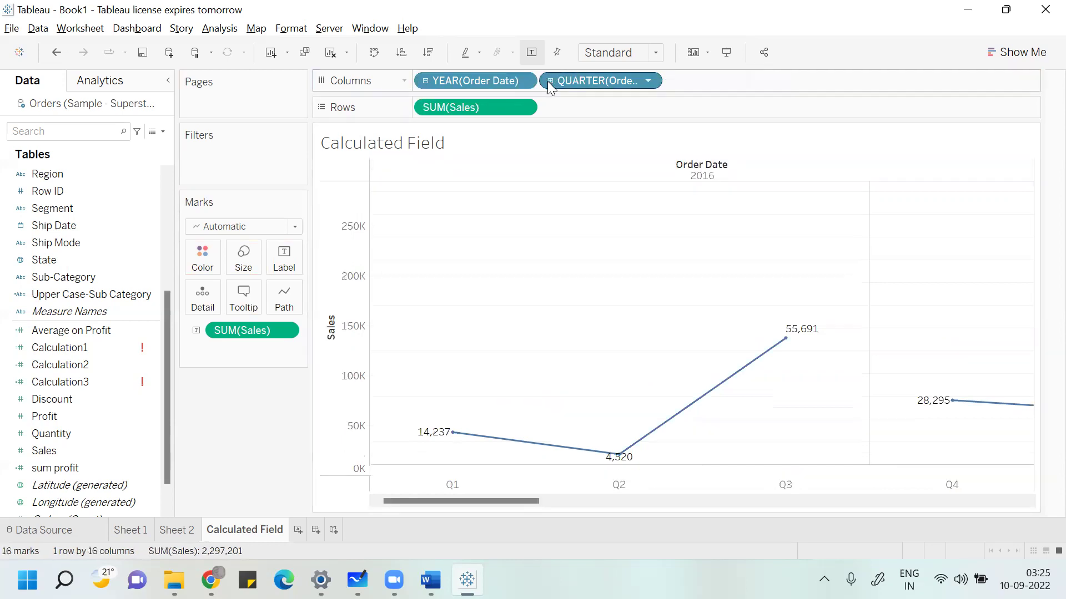
{"action": "left_click", "coordinate": [425, 81]}
{"action": "left_click_drag", "start_coordinate": [459, 107], "coordinate": [45, 400]}
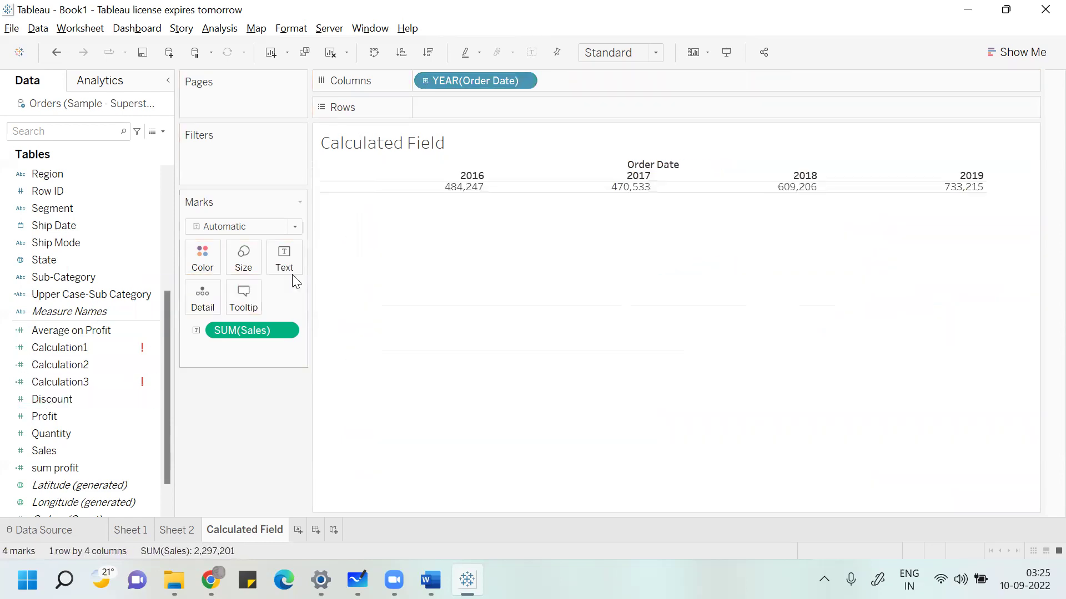
- Move Order Date from the columns to the rows and set its date level to the discrete Month
{"action": "left_click_drag", "start_coordinate": [473, 80], "coordinate": [480, 109]}
{"action": "left_click", "coordinate": [524, 107]}
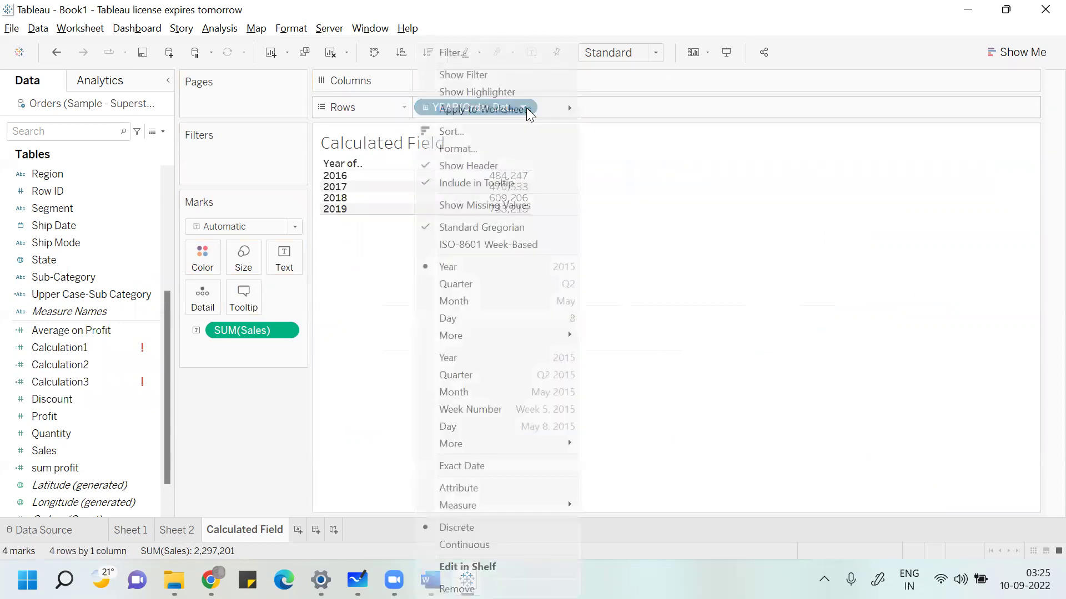
{"action": "left_click", "coordinate": [476, 300]}
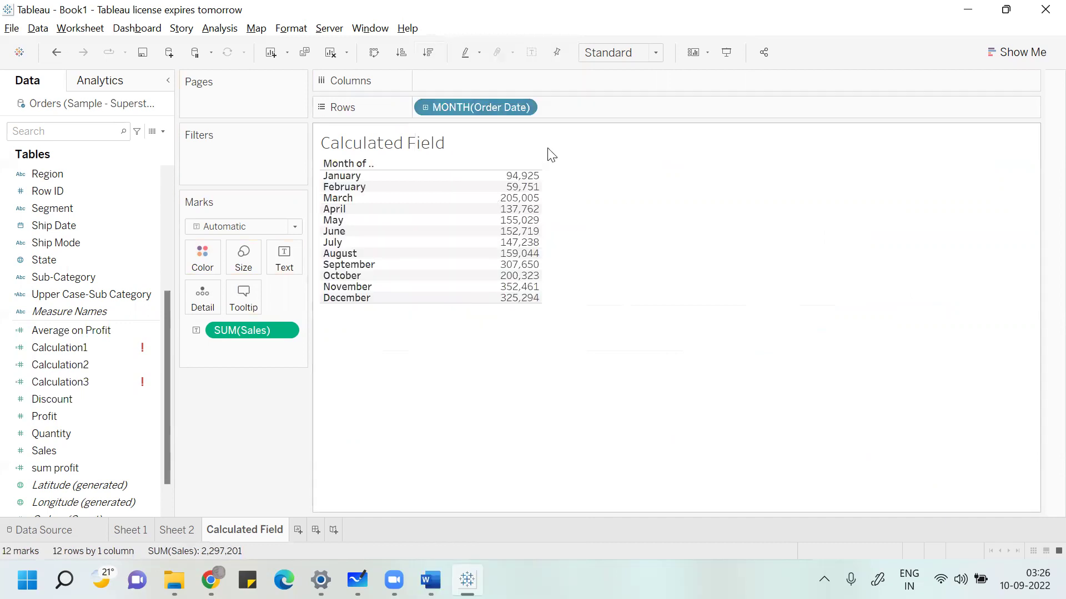
- Try the continuous Month level (May 2015 format) for Order Date in the rows, and undo it
{"action": "left_click", "coordinate": [524, 108]}
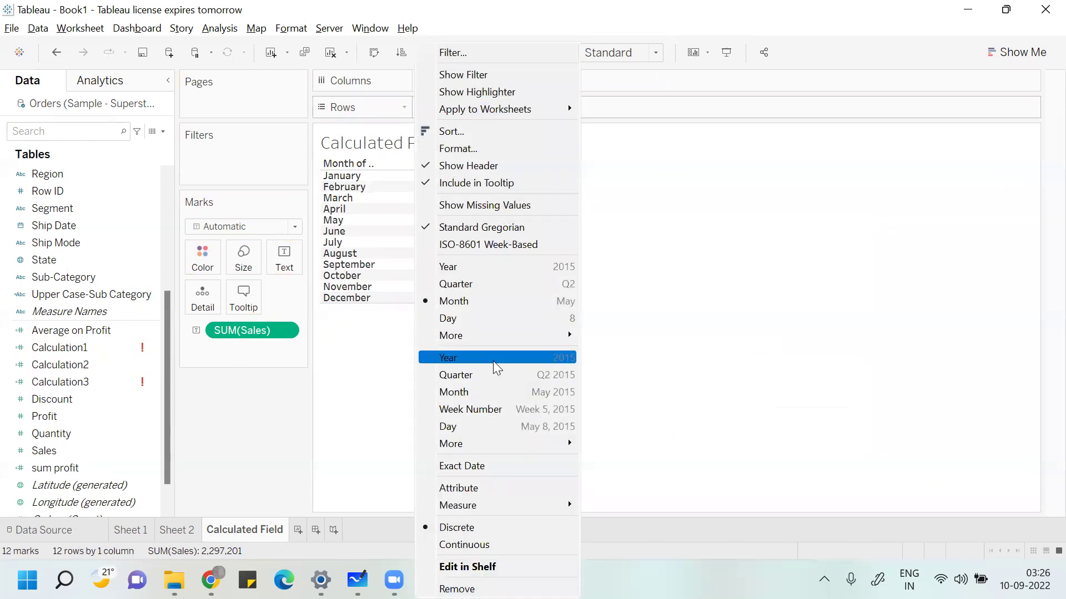
{"action": "left_click", "coordinate": [489, 393]}
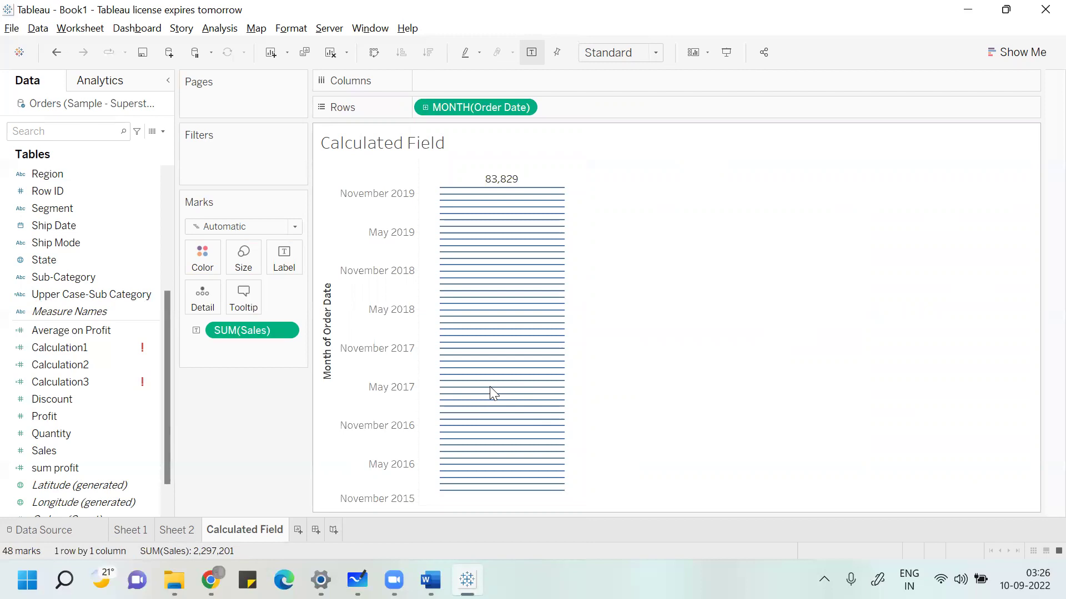
{"action": "key", "text": "ctrl+z"}
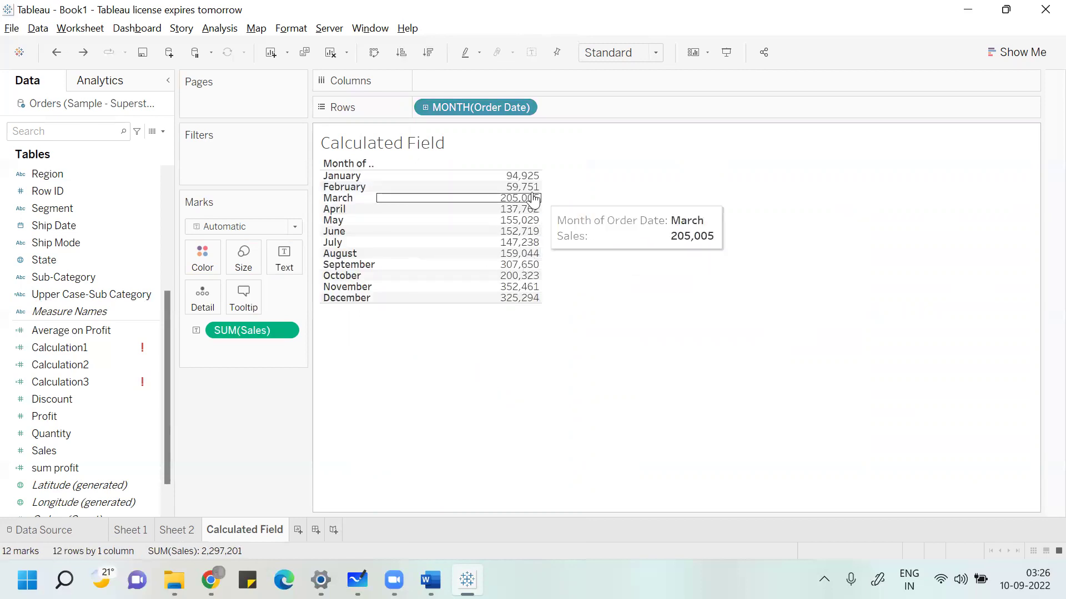
- Set Order Date in the rows to a custom Month / Day / Year date part
{"action": "left_click", "coordinate": [522, 108]}
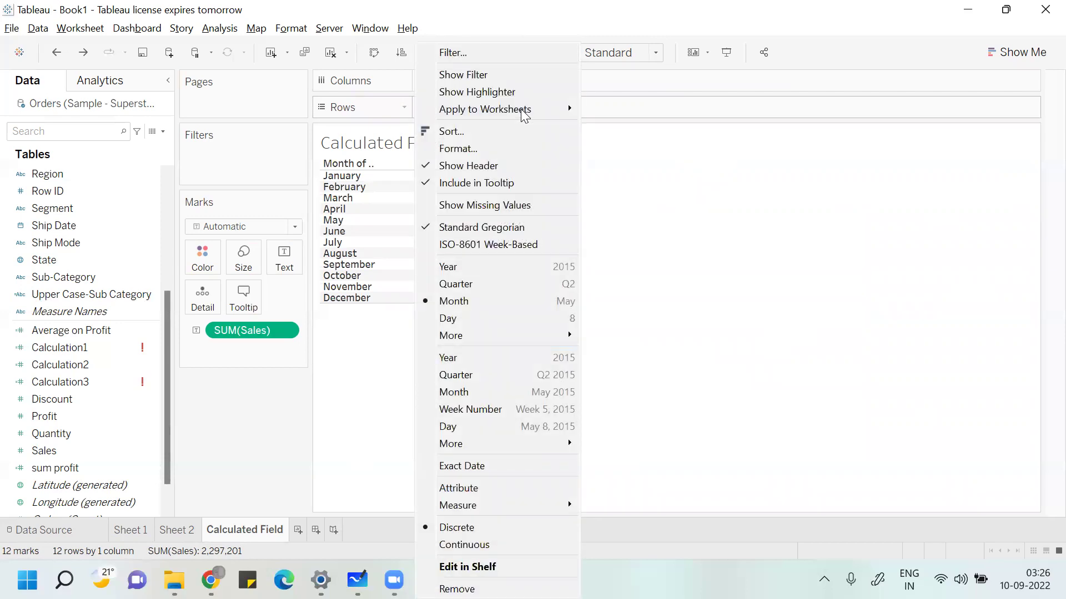
{"action": "left_click", "coordinate": [740, 262]}
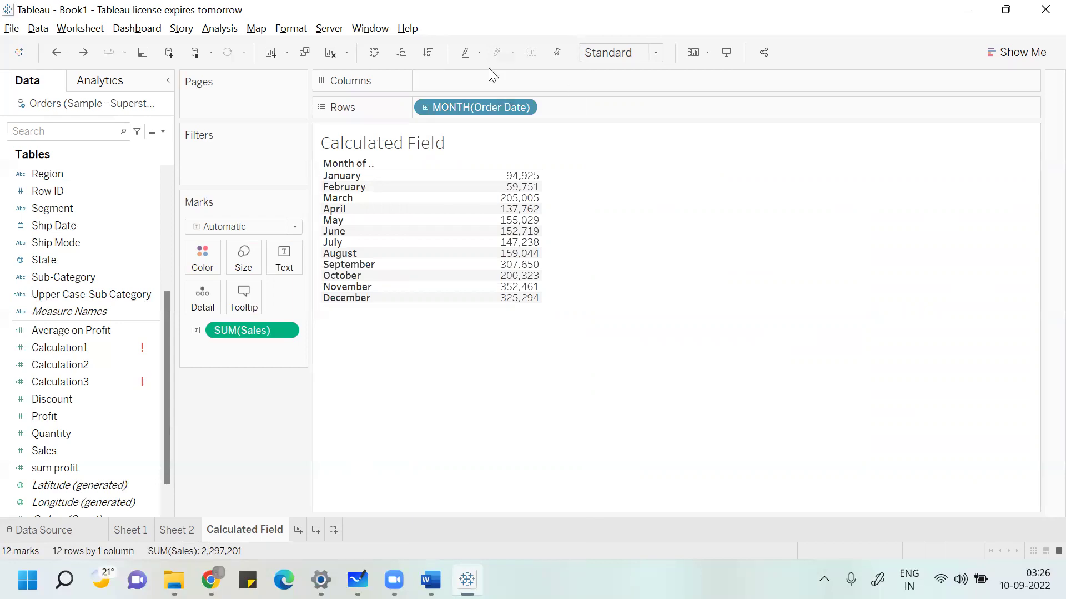
{"action": "mouse_move", "coordinate": [525, 180]}
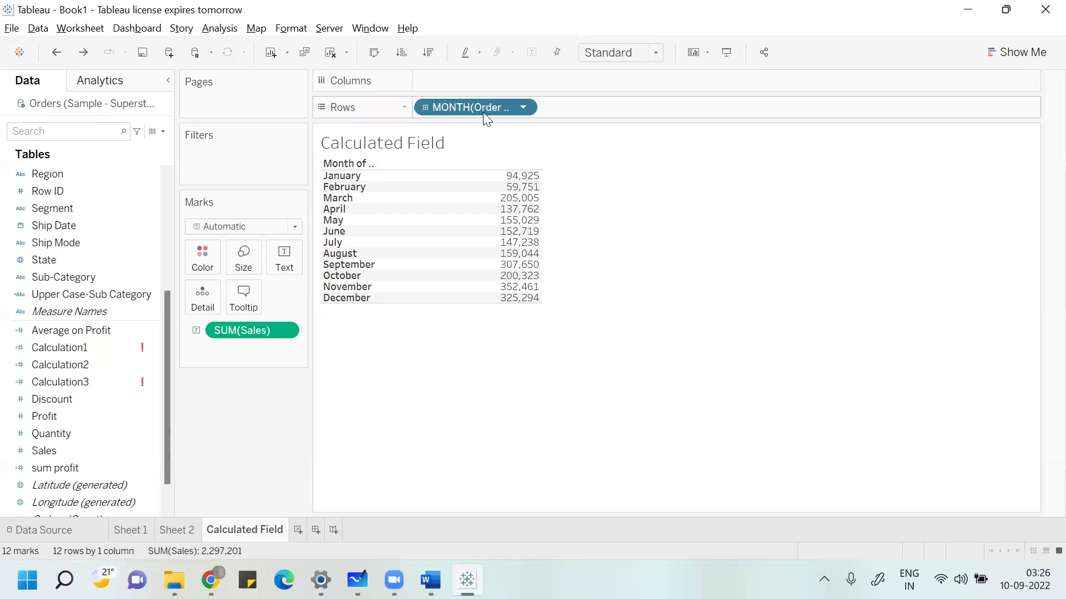
{"action": "left_click", "coordinate": [524, 108]}
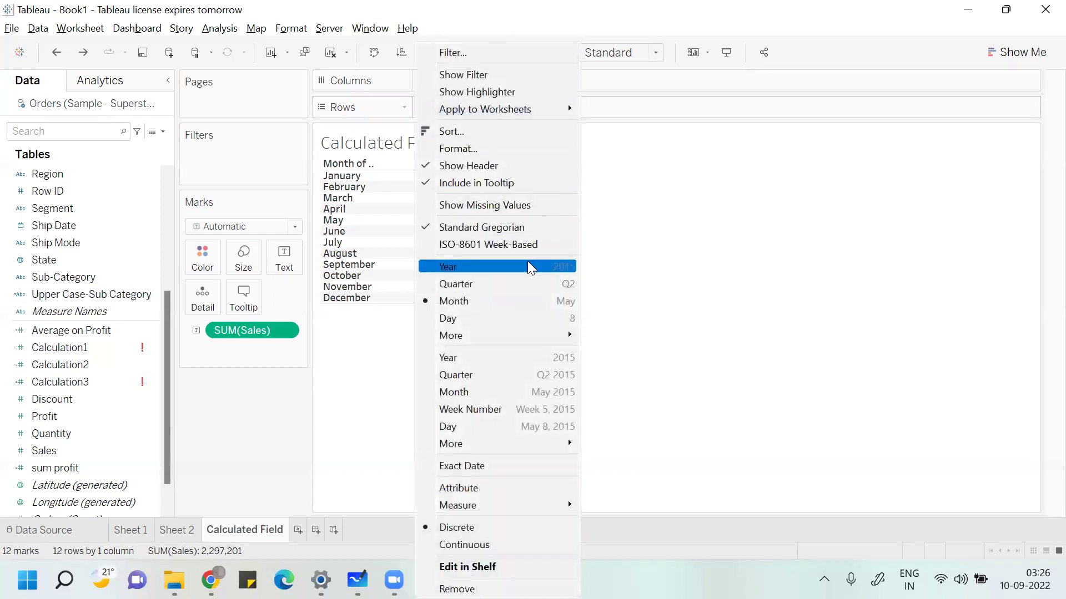
{"action": "mouse_move", "coordinate": [536, 454]}
{"action": "left_click", "coordinate": [609, 451]}
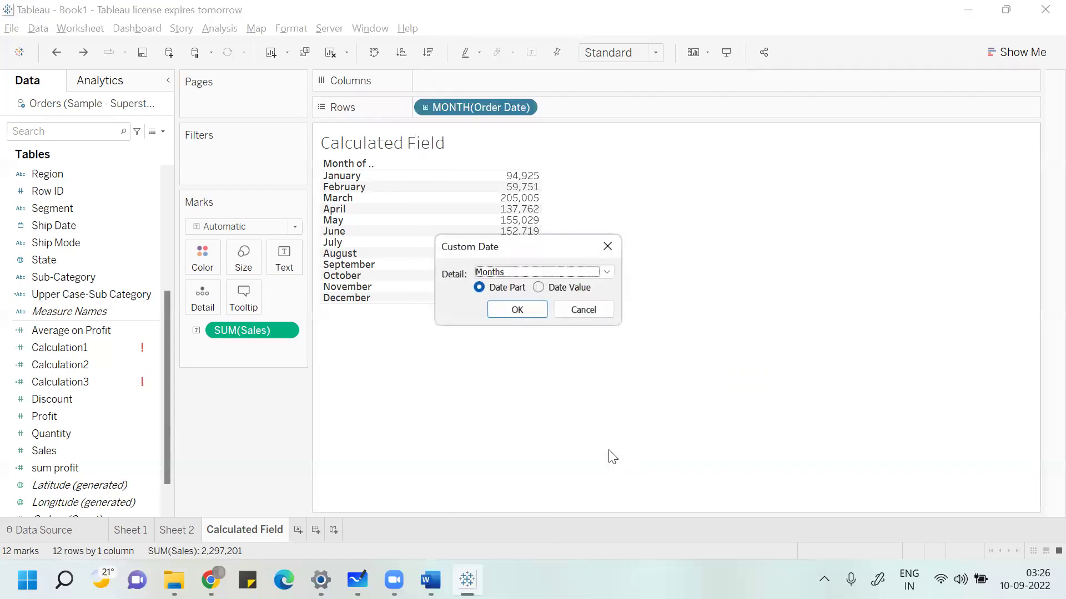
{"action": "left_click", "coordinate": [581, 271]}
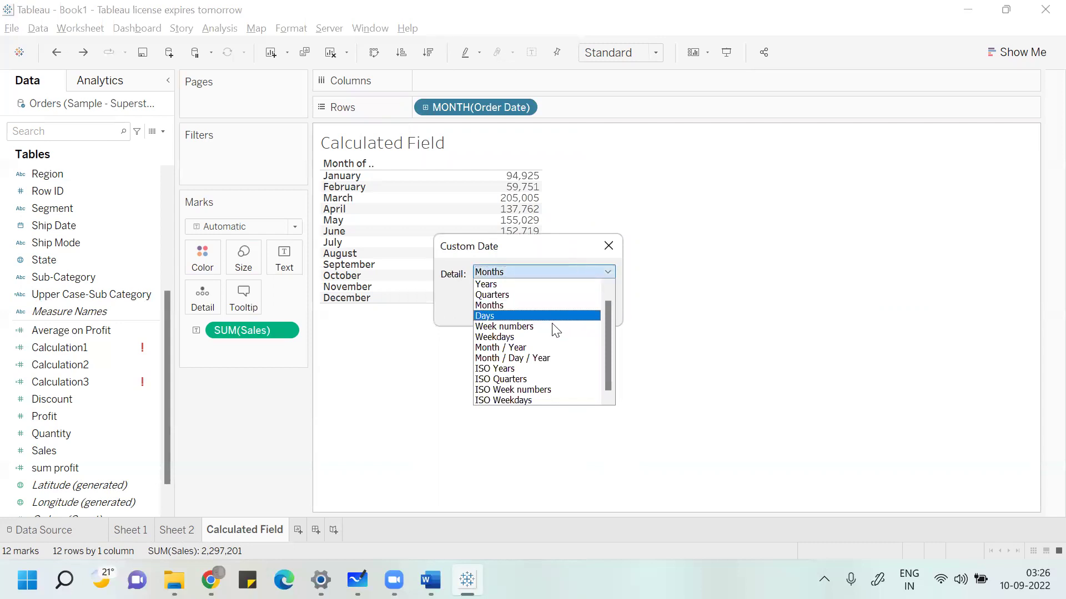
{"action": "left_click", "coordinate": [553, 363]}
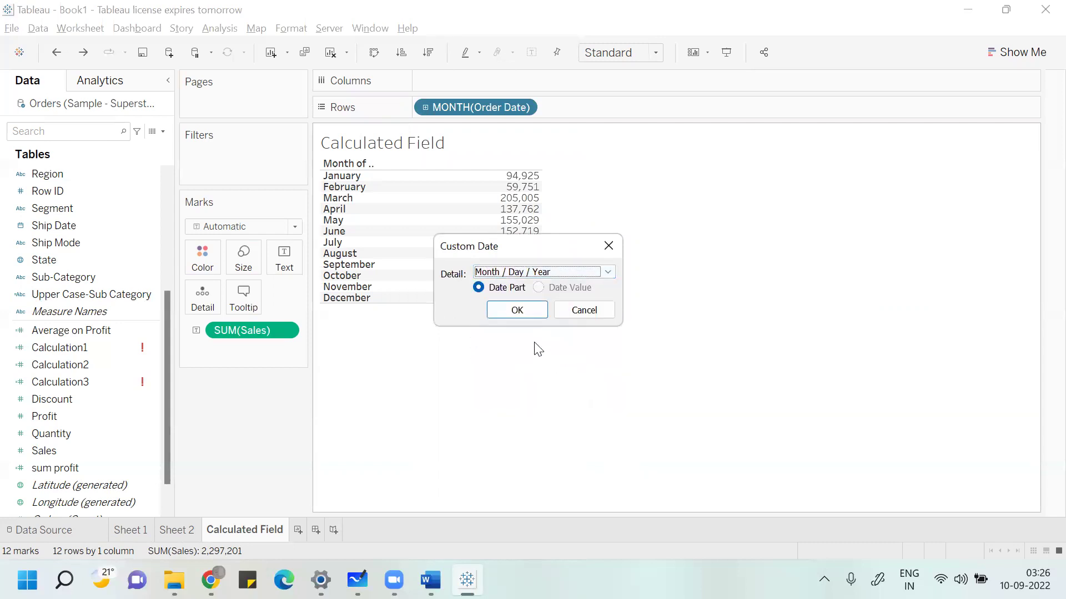
{"action": "left_click", "coordinate": [517, 310]}
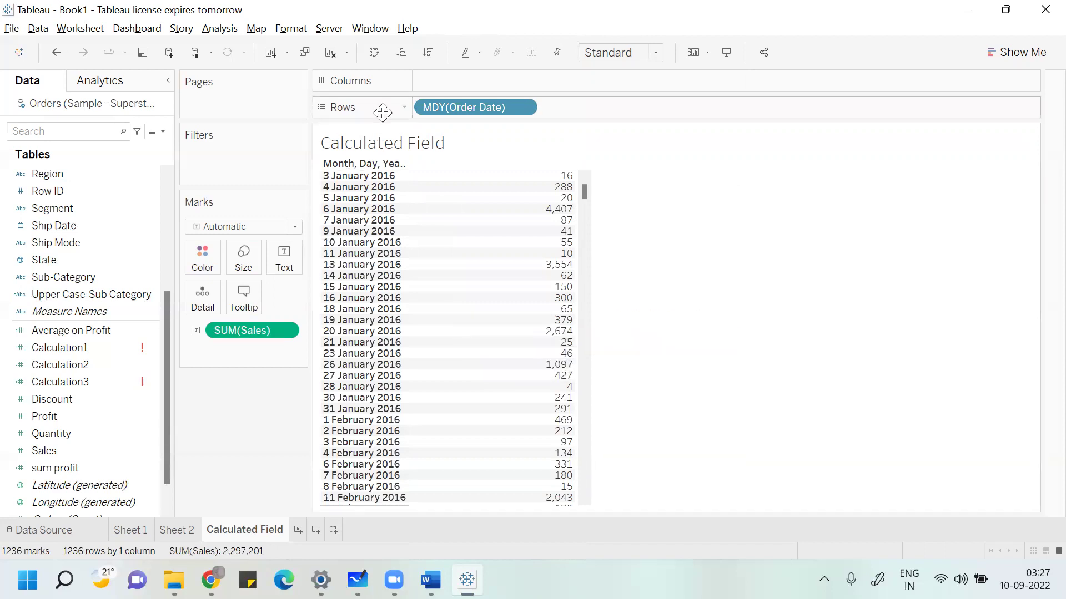
{"action": "left_click", "coordinate": [364, 29]}
{"action": "left_click", "coordinate": [555, 131]}
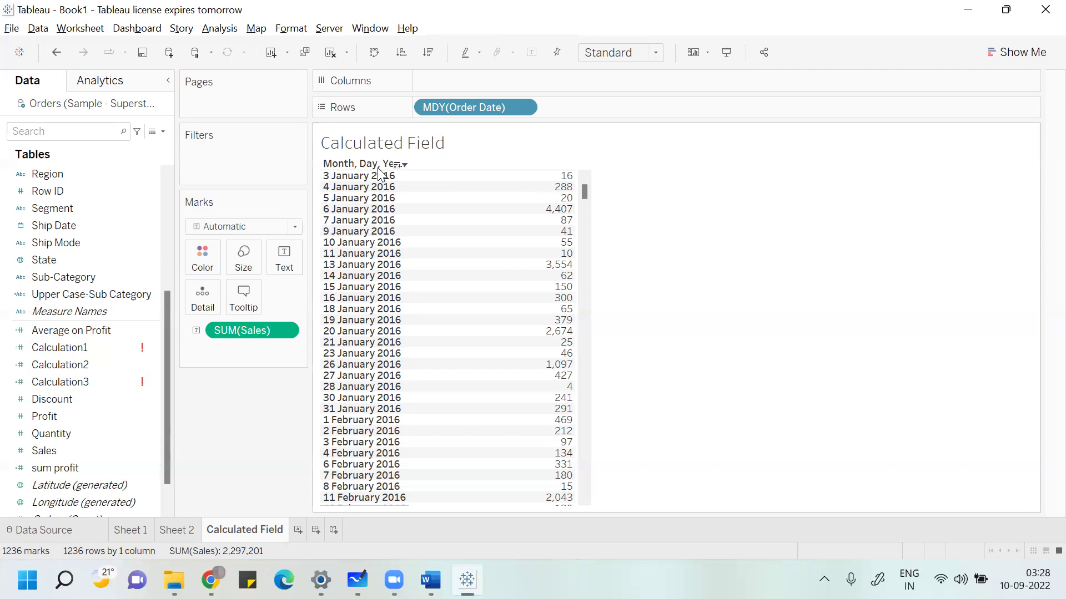
{"action": "left_click", "coordinate": [216, 32]}
{"action": "mouse_move", "coordinate": [296, 355]}
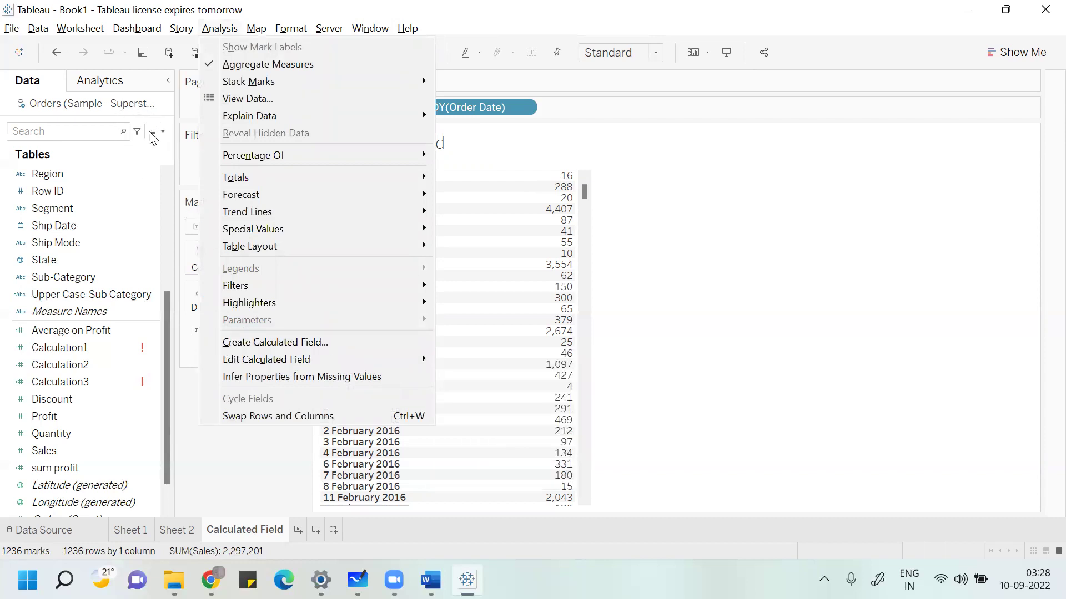
{"action": "left_click", "coordinate": [163, 132]}
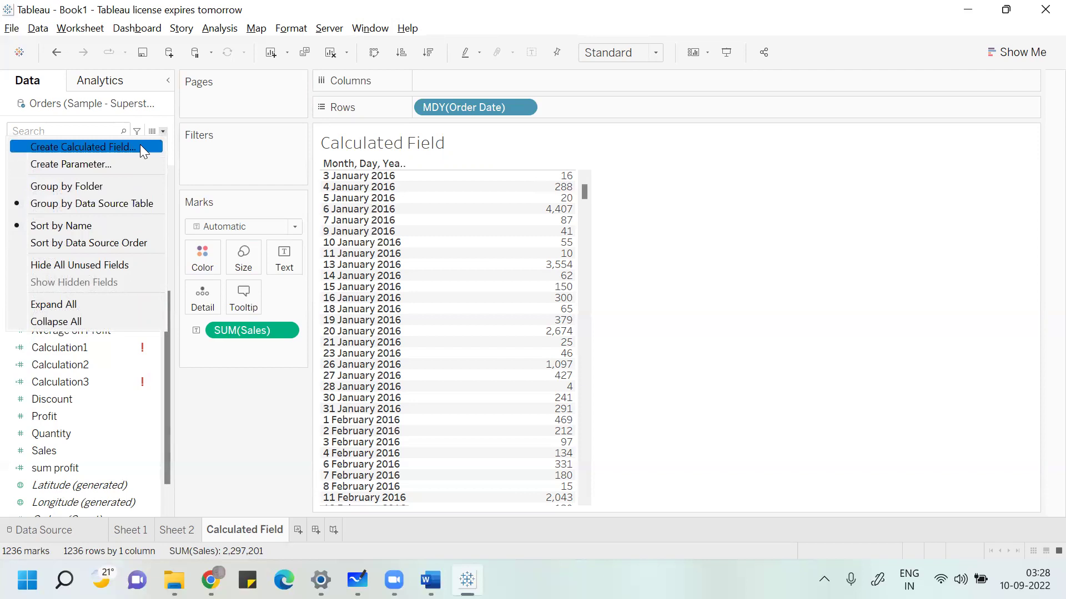
{"action": "left_click", "coordinate": [682, 263]}
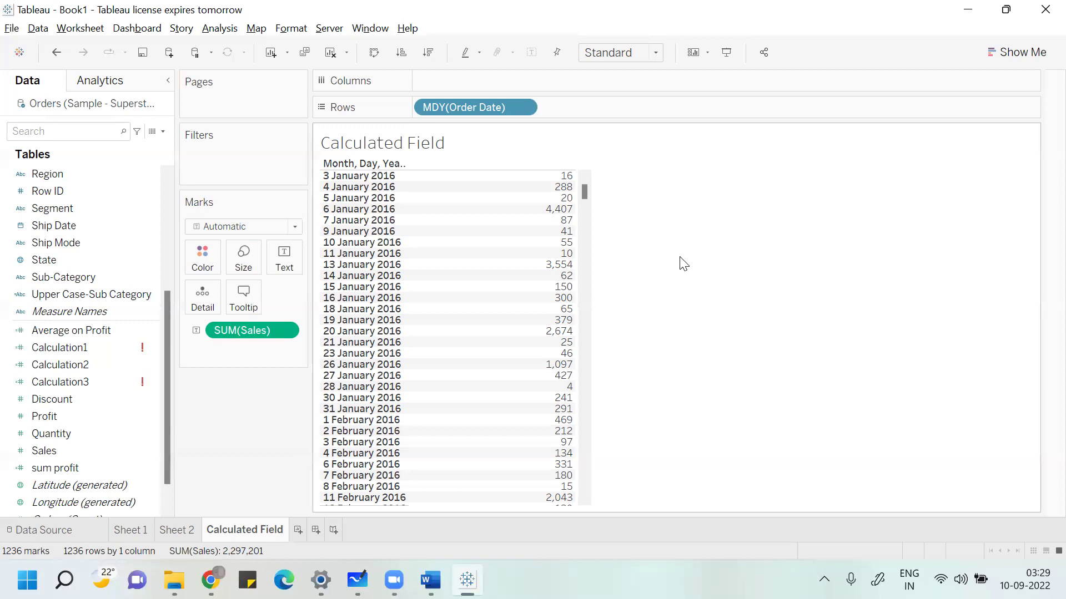
- Create a new calculated field named Quaterly Performance
{"action": "left_click", "coordinate": [226, 29]}
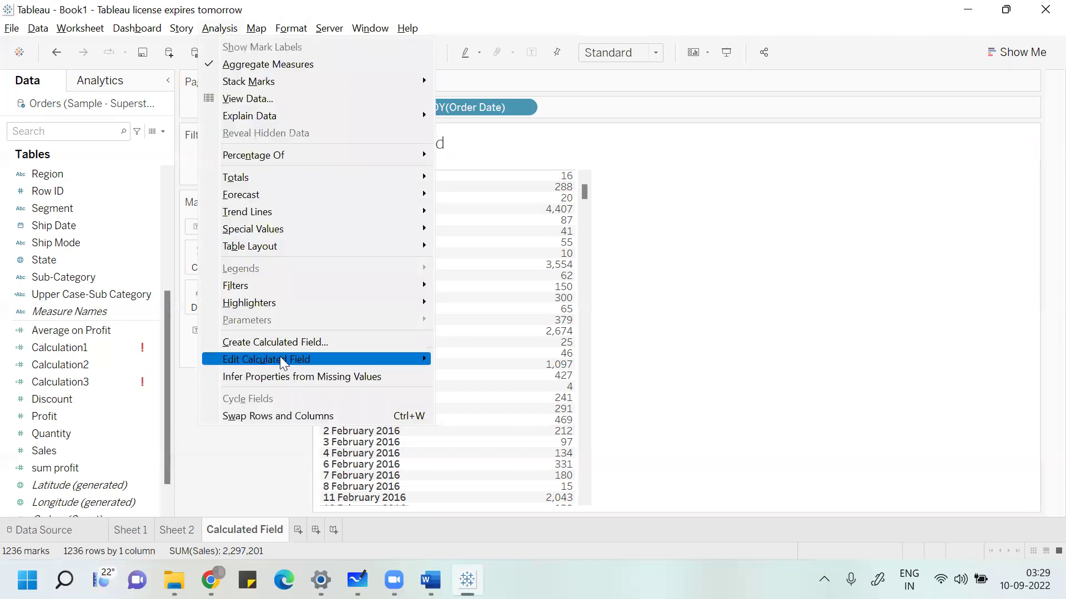
{"action": "left_click", "coordinate": [321, 337]}
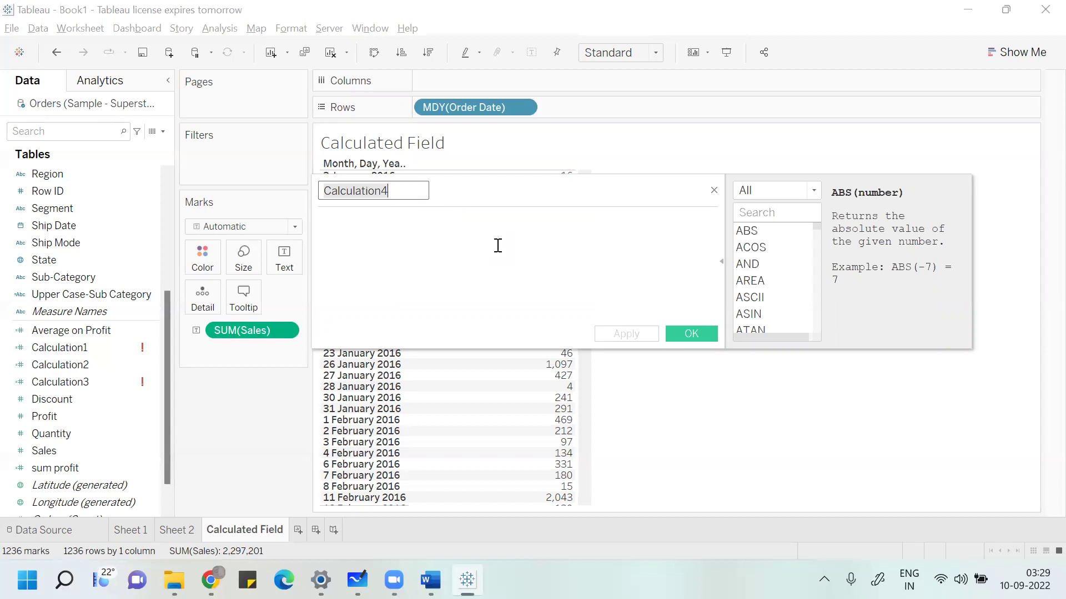
{"action": "type", "text": "Qu"}
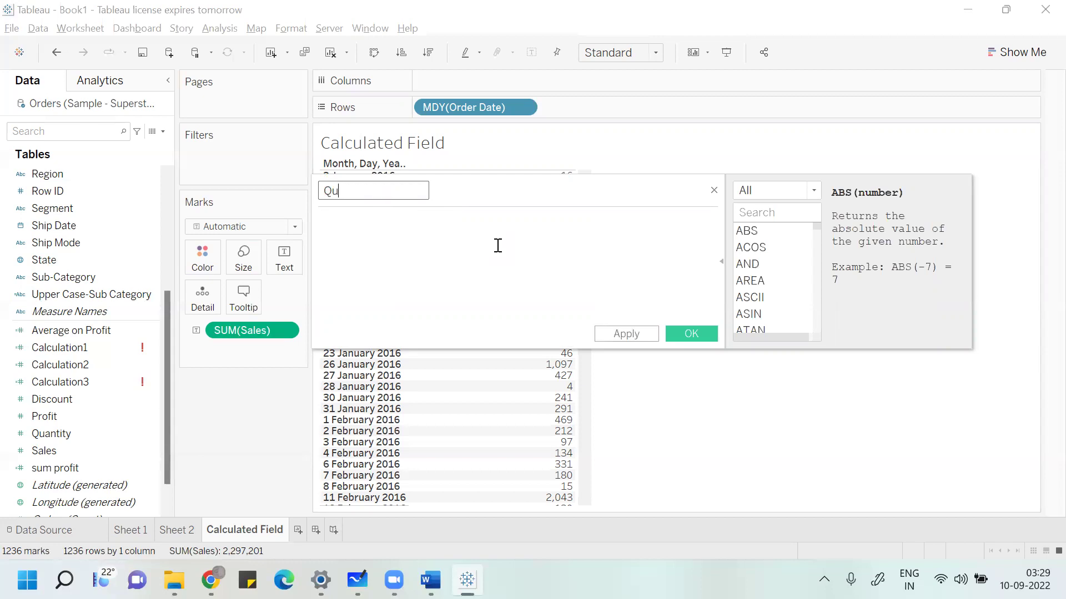
{"action": "type", "text": "a"}
{"action": "type", "text": "terly"}
{"action": "key", "text": "BackSpace"}
{"action": "key", "text": "BackSpace"}
{"action": "type", "text": "ly Performance Day"}
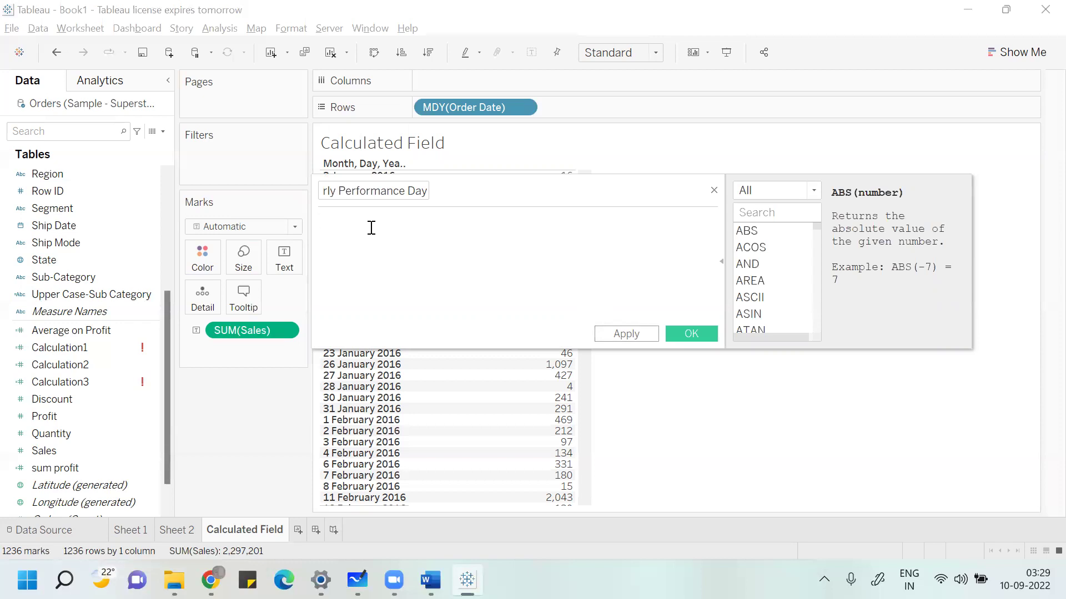
{"action": "left_click", "coordinate": [428, 191]}
{"action": "key", "text": "BackSpace"}
{"action": "key", "text": "BackSpace"}
{"action": "key", "text": "BackSpace"}
{"action": "key", "text": "BackSpace"}
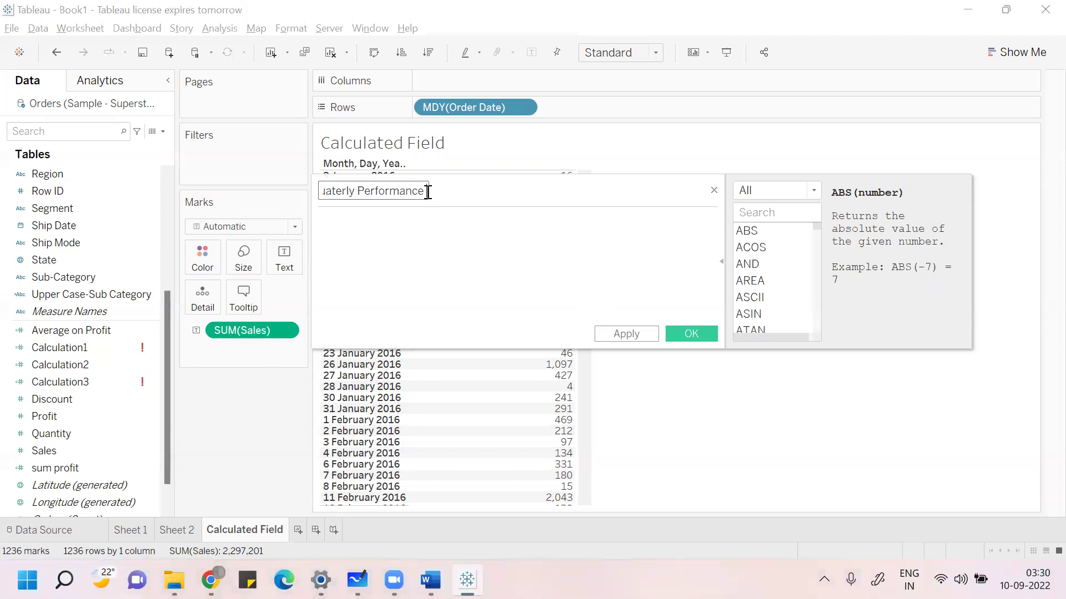
- Begin the calculated field's formula with the DATETRUNC function
{"action": "left_click", "coordinate": [347, 225]}
{"action": "type", "text": "date"}
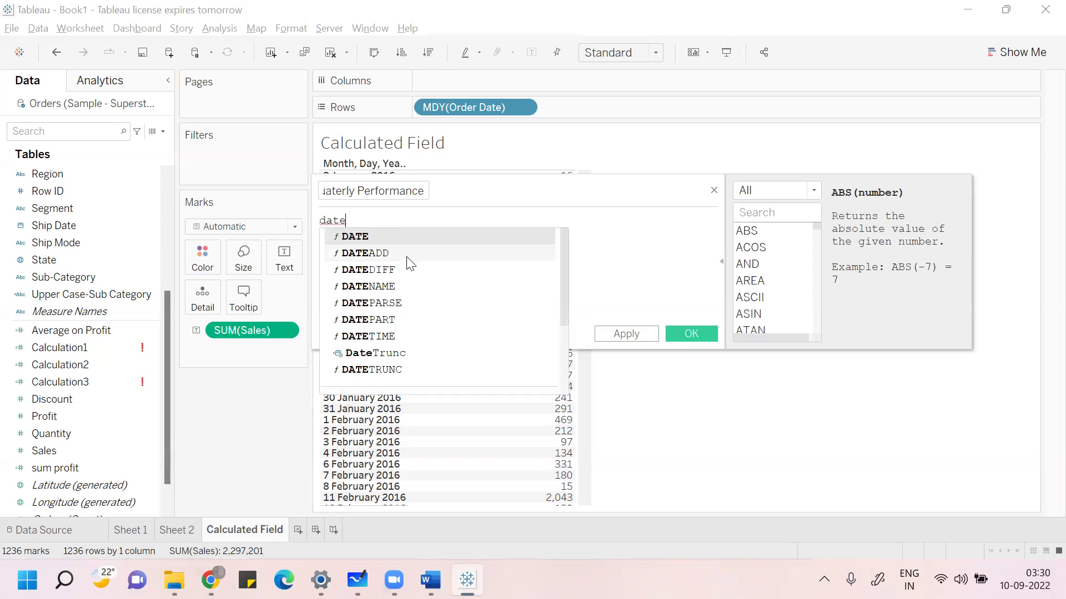
{"action": "type", "text": "tru"}
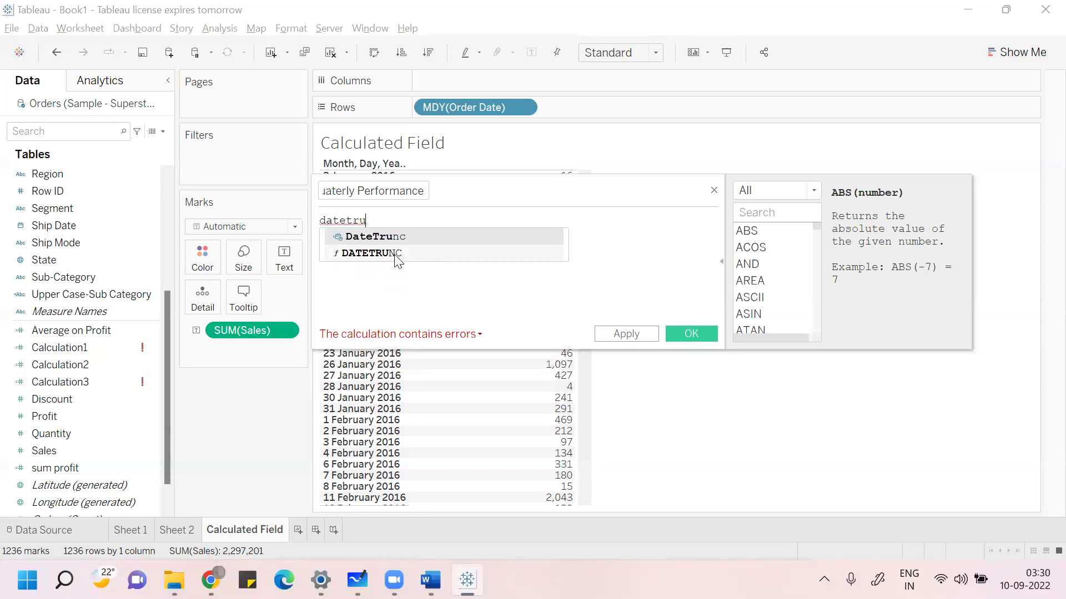
{"action": "left_click", "coordinate": [397, 254]}
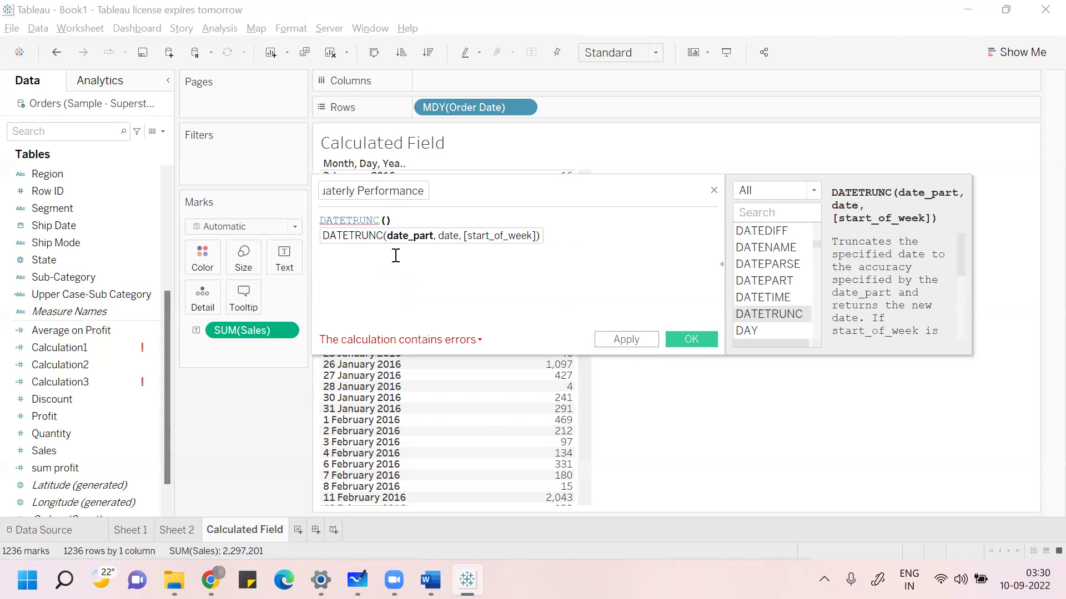
{"action": "type", "text": "'string"}
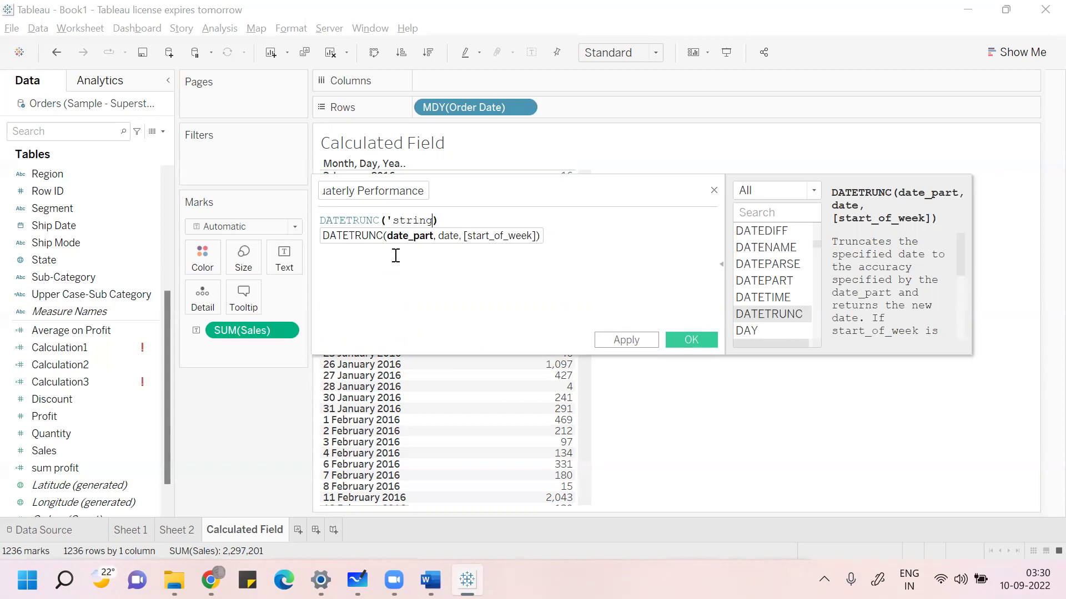
{"action": "type", "text": "',"}
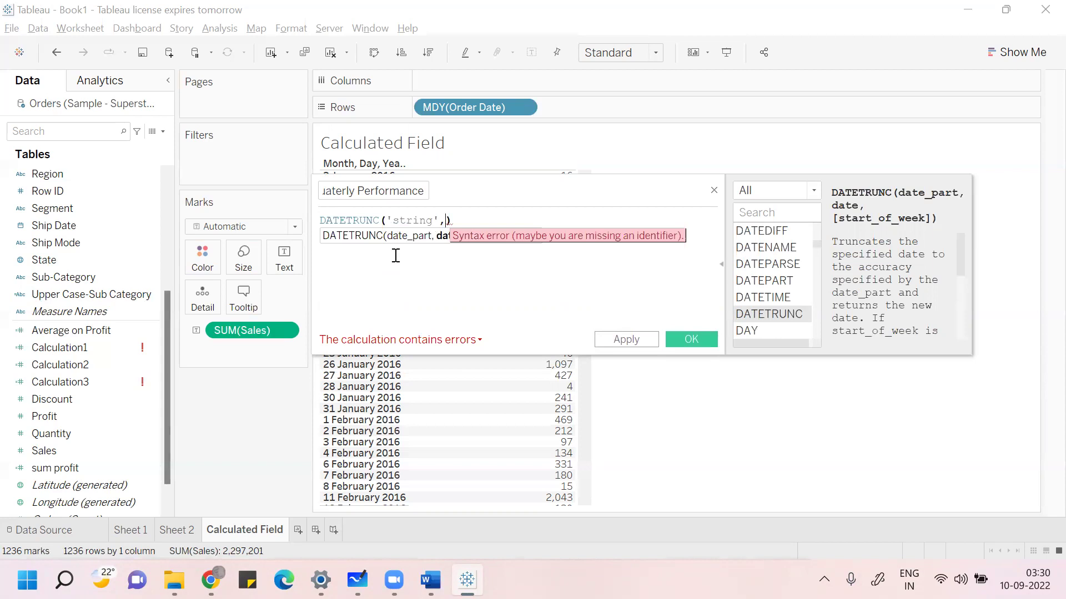
{"action": "type", "text": "su"}
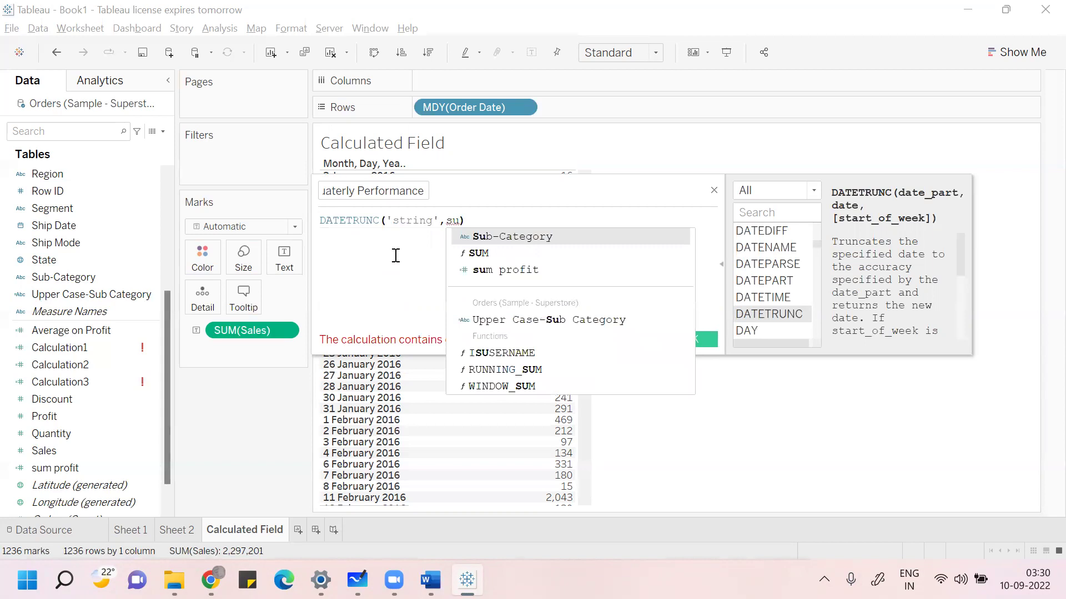
{"action": "key", "text": "BackSpace"}
{"action": "key", "text": "BackSpace"}
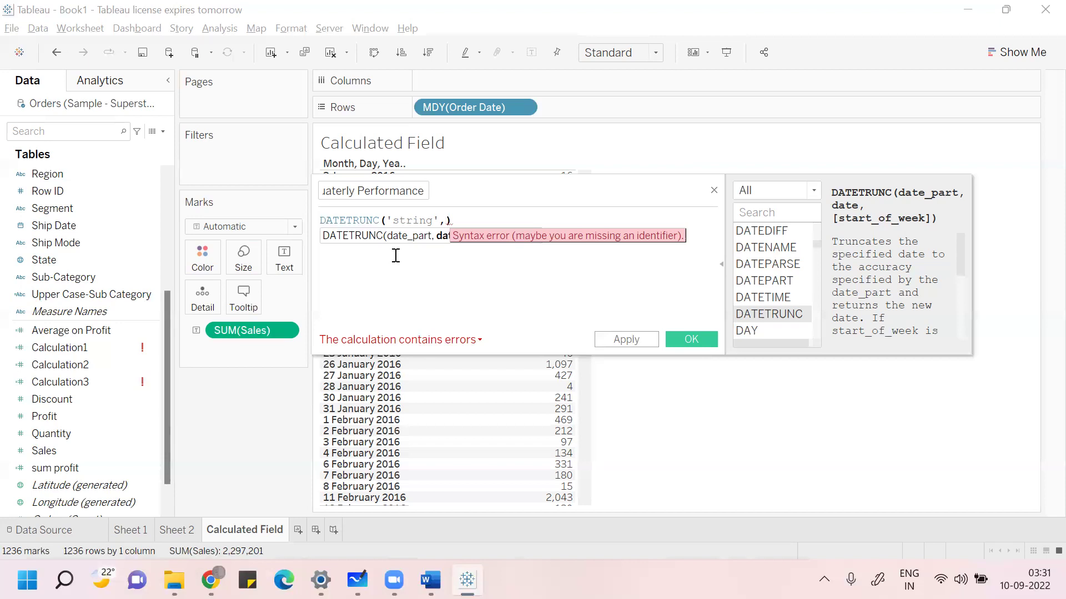
{"action": "key", "text": "BackSpace"}
{"action": "key", "text": "BackSpace"}
{"action": "key", "text": "BackSpace"}
{"action": "key", "text": "BackSpace"}
{"action": "key", "text": "BackSpace"}
{"action": "key", "text": "BackSpace"}
{"action": "key", "text": "BackSpace"}
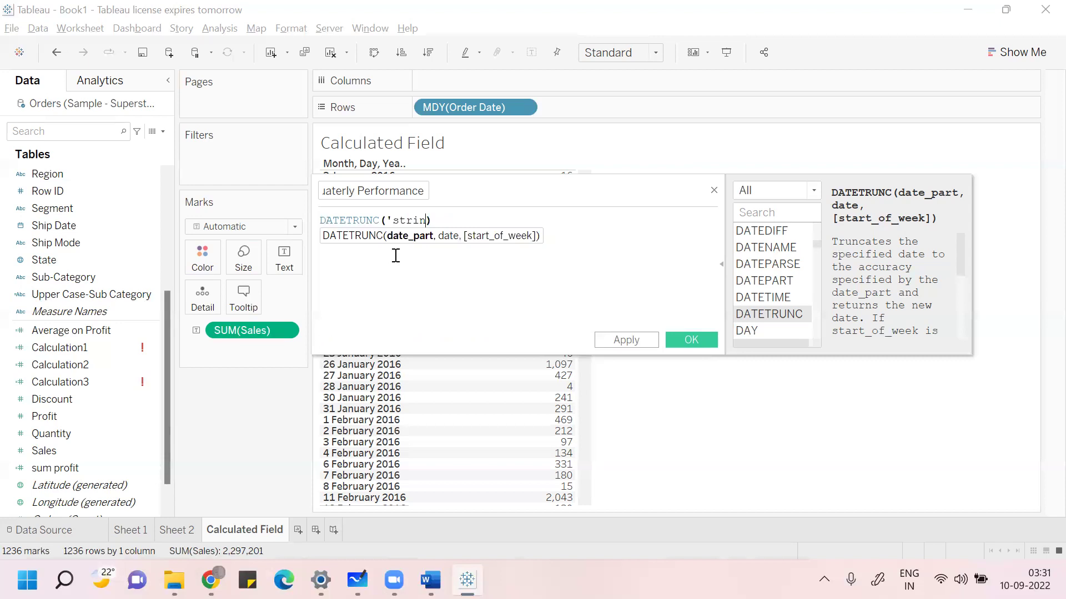
{"action": "key", "text": "BackSpace"}
- Complete the formula as DATETRUNC('quarter',[Order Date]) and save the calculated field
{"action": "type", "text": "qua"}
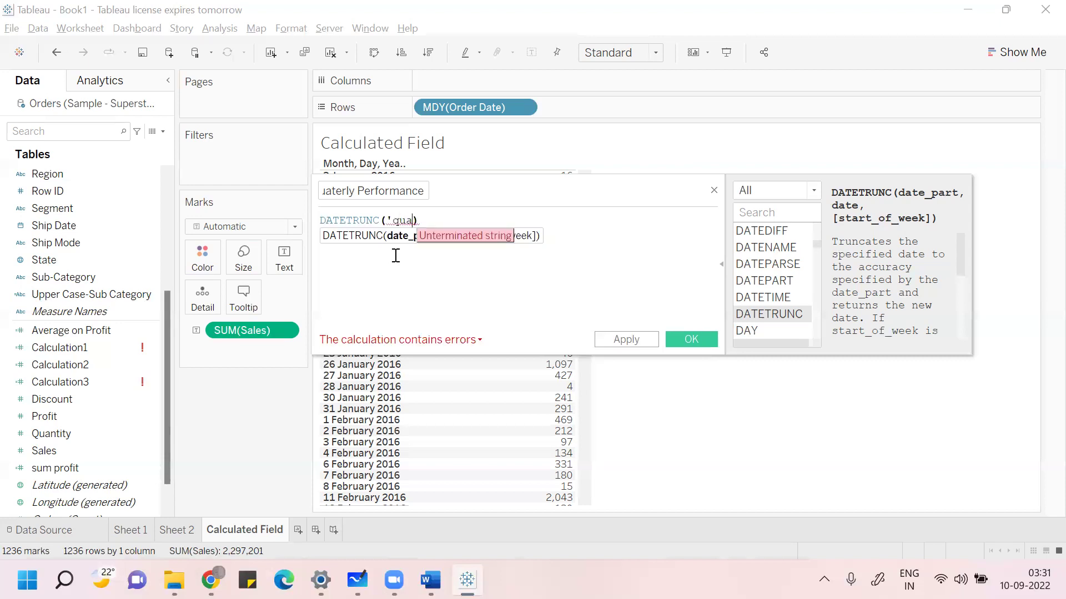
{"action": "type", "text": "rter"}
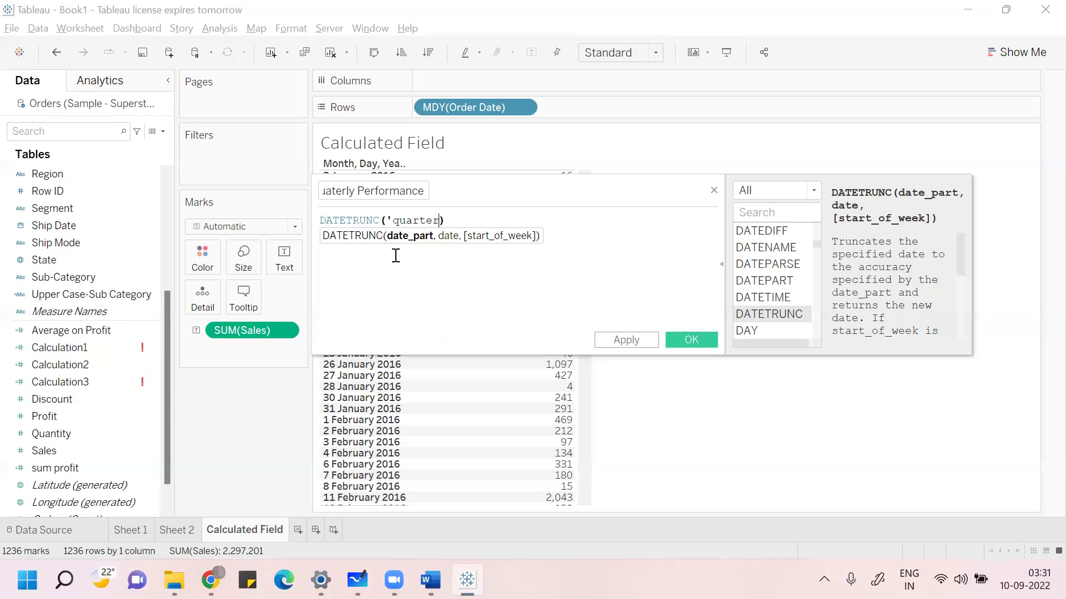
{"action": "type", "text": "',"}
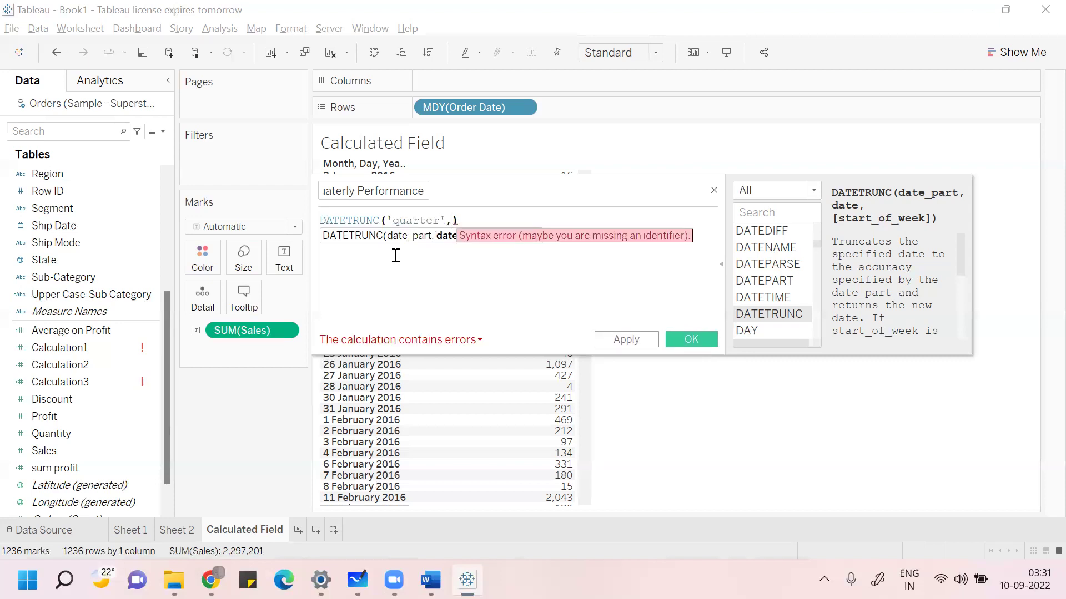
{"action": "type", "text": "order"}
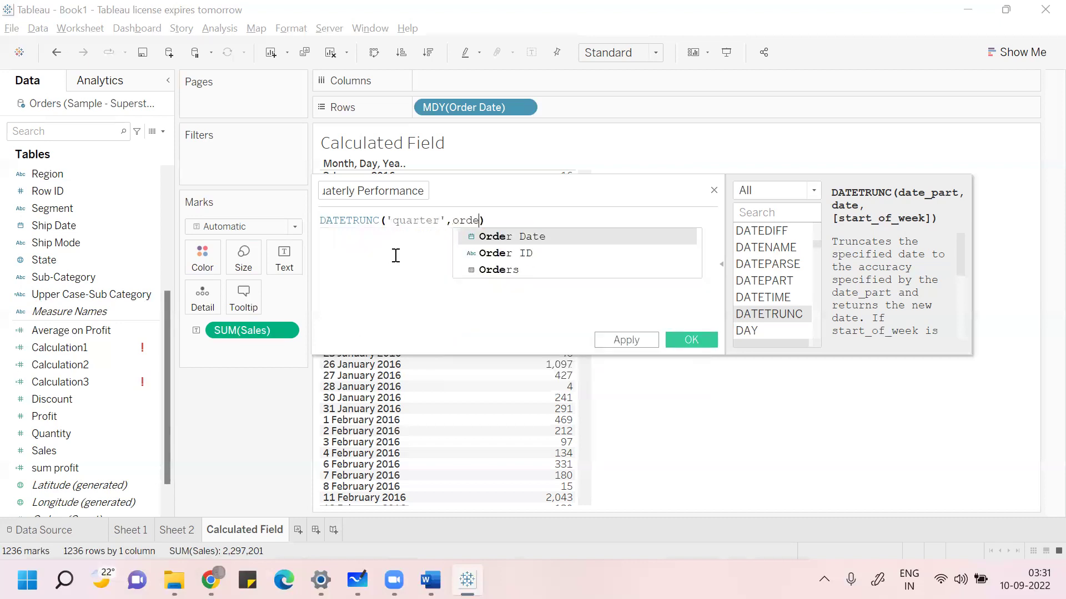
{"action": "left_click", "coordinate": [490, 236]}
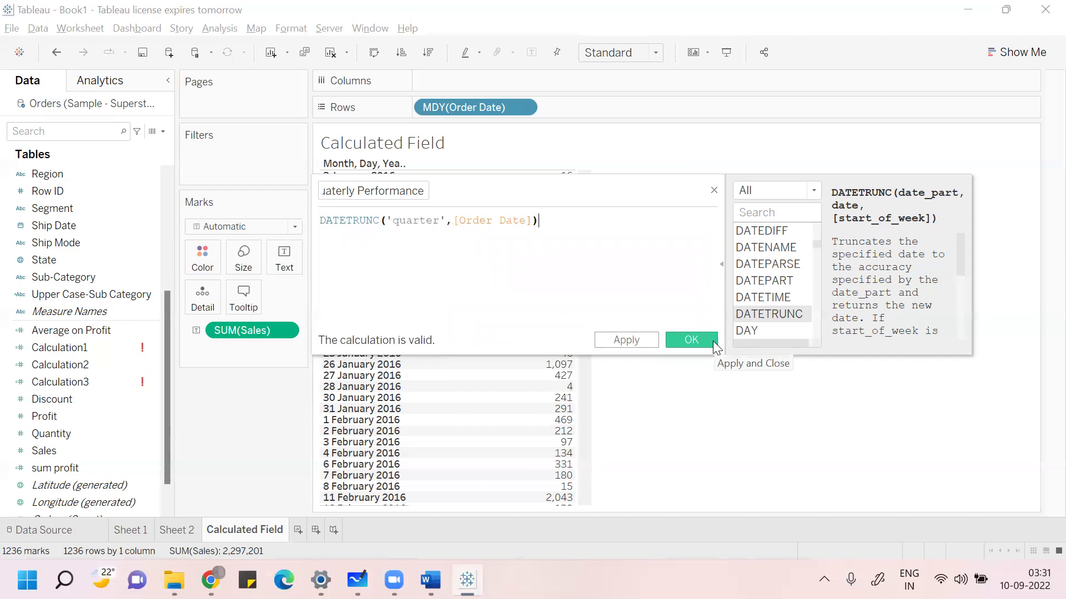
{"action": "left_click", "coordinate": [691, 341]}
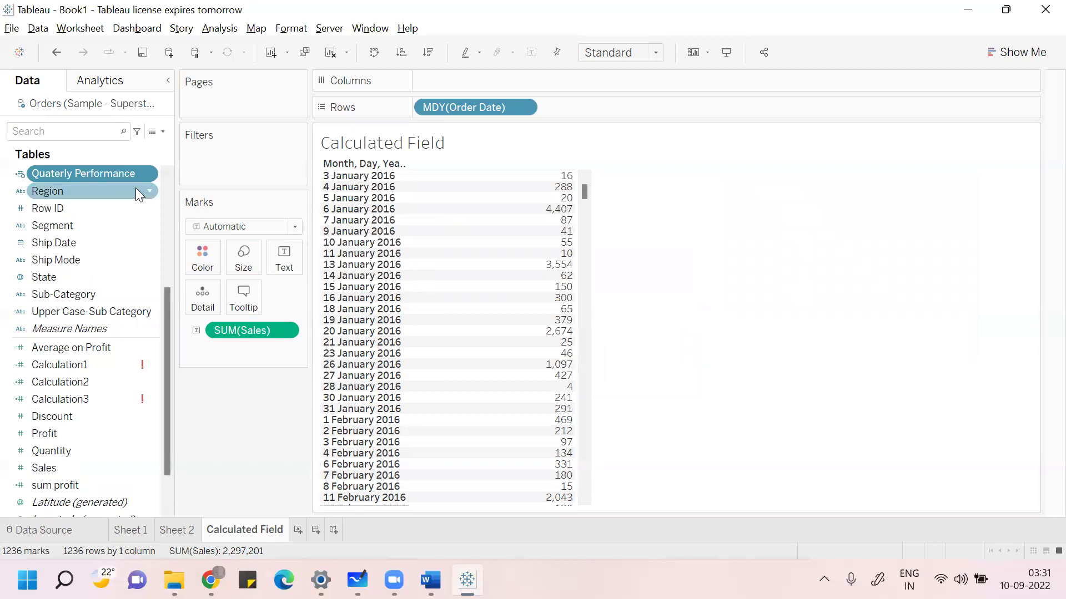
- Add the Quaterly Performance field to the rows, right after Order Date
{"action": "left_click", "coordinate": [101, 175]}
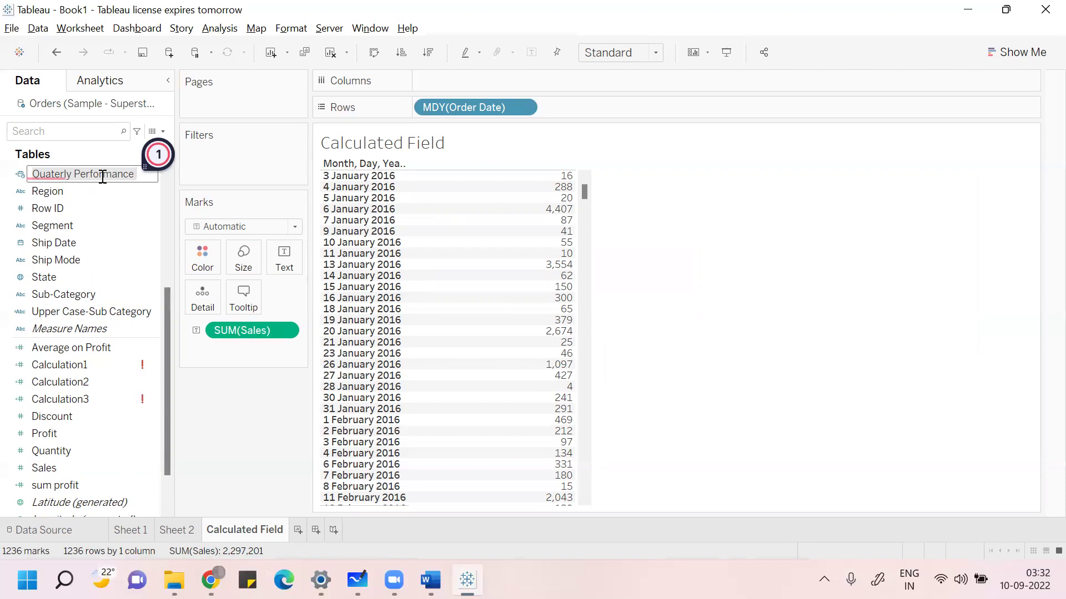
{"action": "key", "text": "Return"}
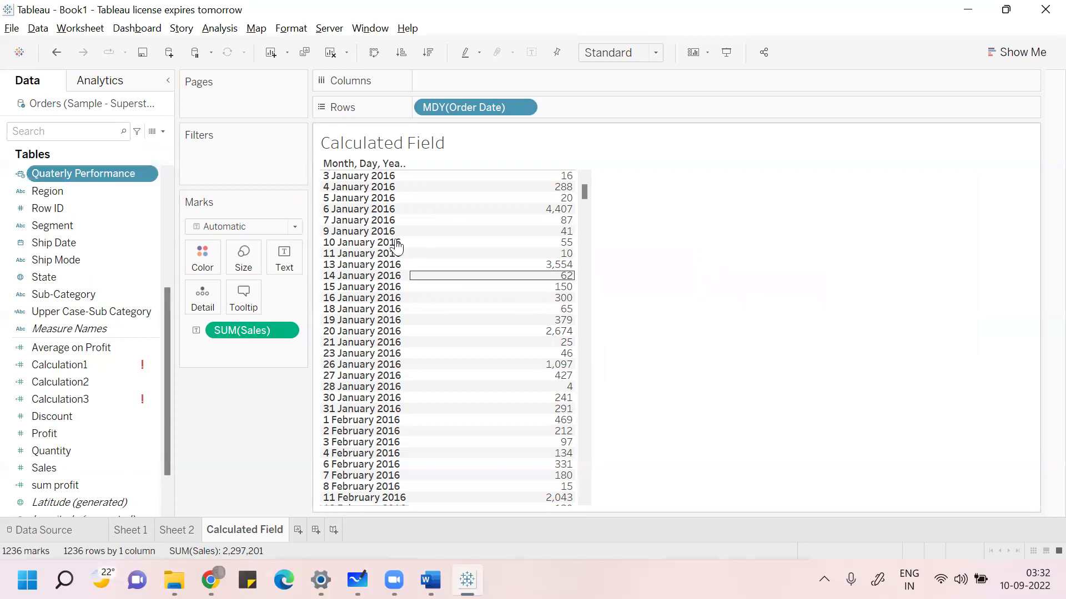
{"action": "left_click_drag", "start_coordinate": [102, 174], "coordinate": [527, 209]}
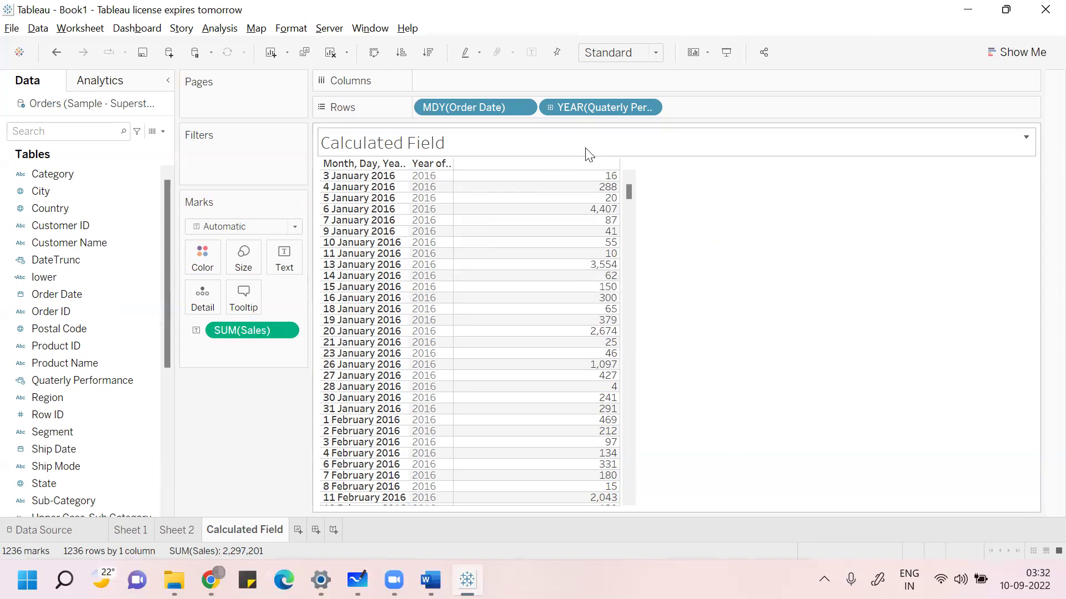
- Set Quaterly Performance in the rows to a custom Month / Day / Year date part
{"action": "left_click", "coordinate": [645, 107]}
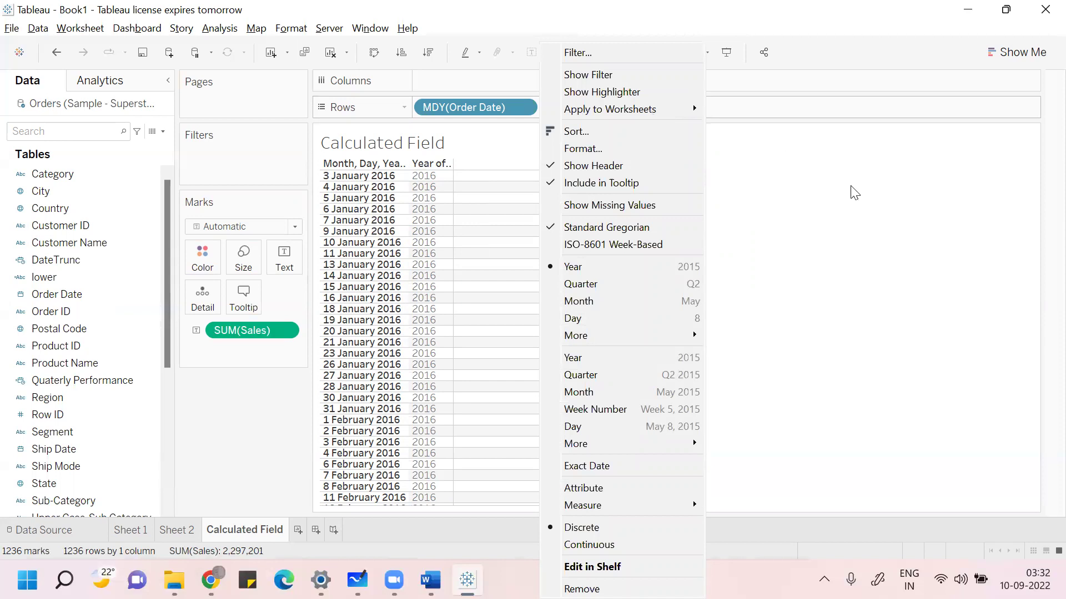
{"action": "mouse_move", "coordinate": [680, 335]}
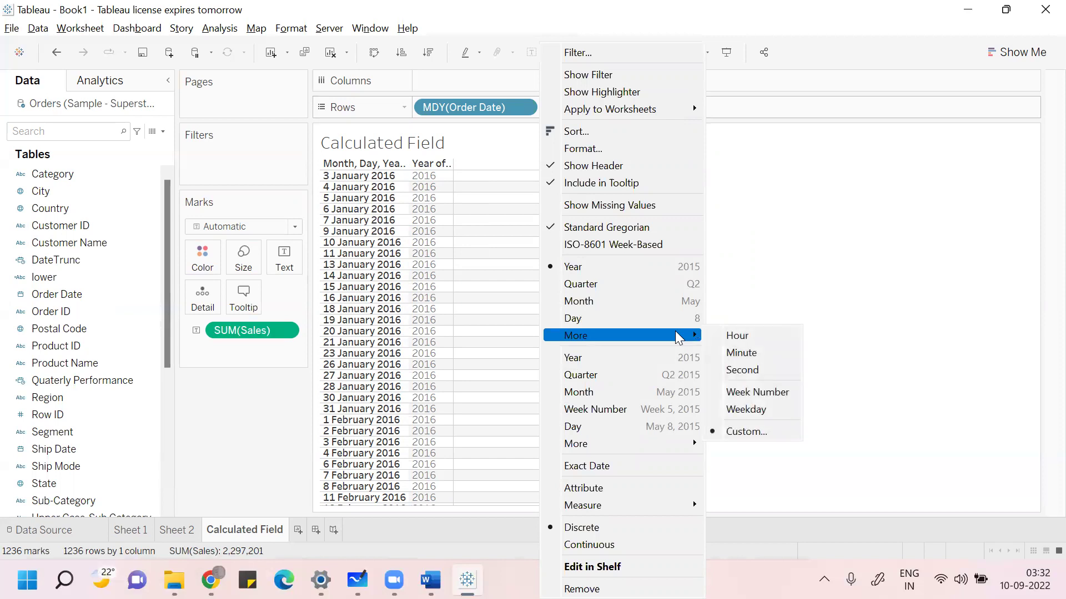
{"action": "left_click", "coordinate": [755, 431]}
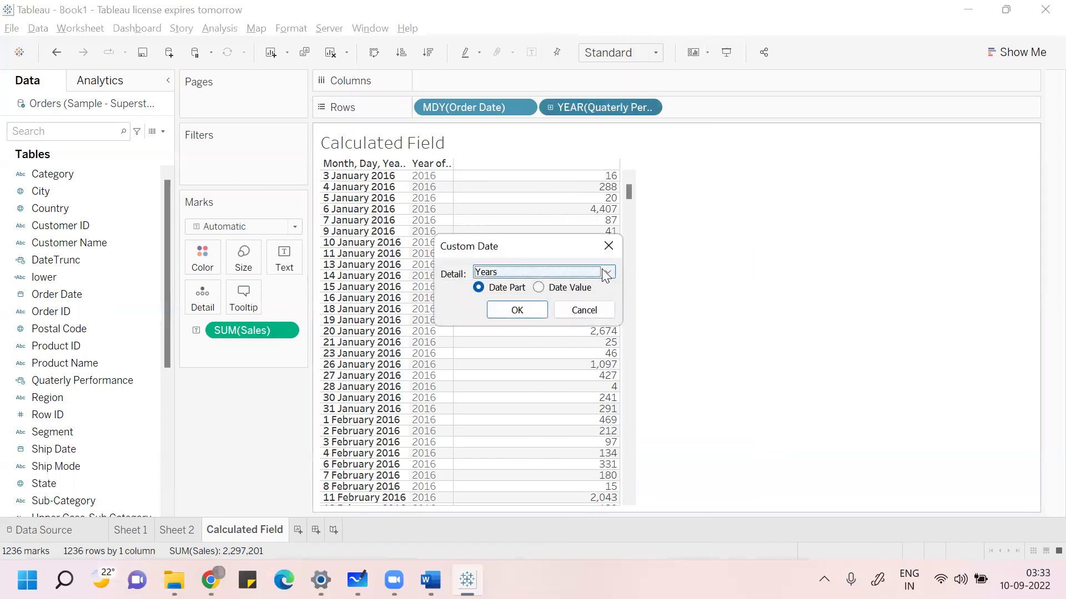
{"action": "left_click", "coordinate": [608, 274]}
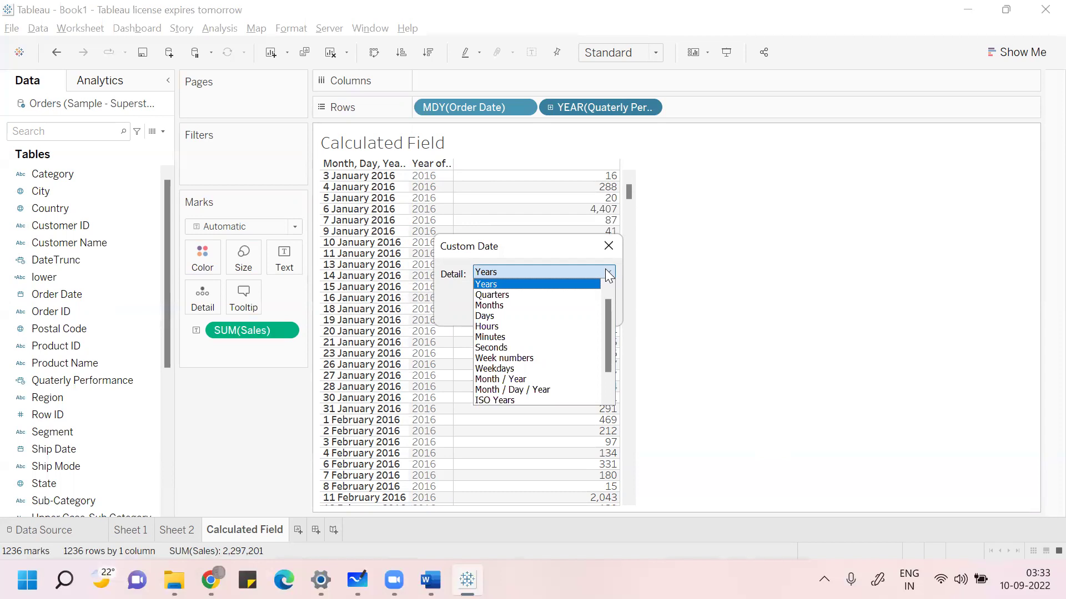
{"action": "left_click", "coordinate": [547, 390]}
{"action": "left_click", "coordinate": [542, 313]}
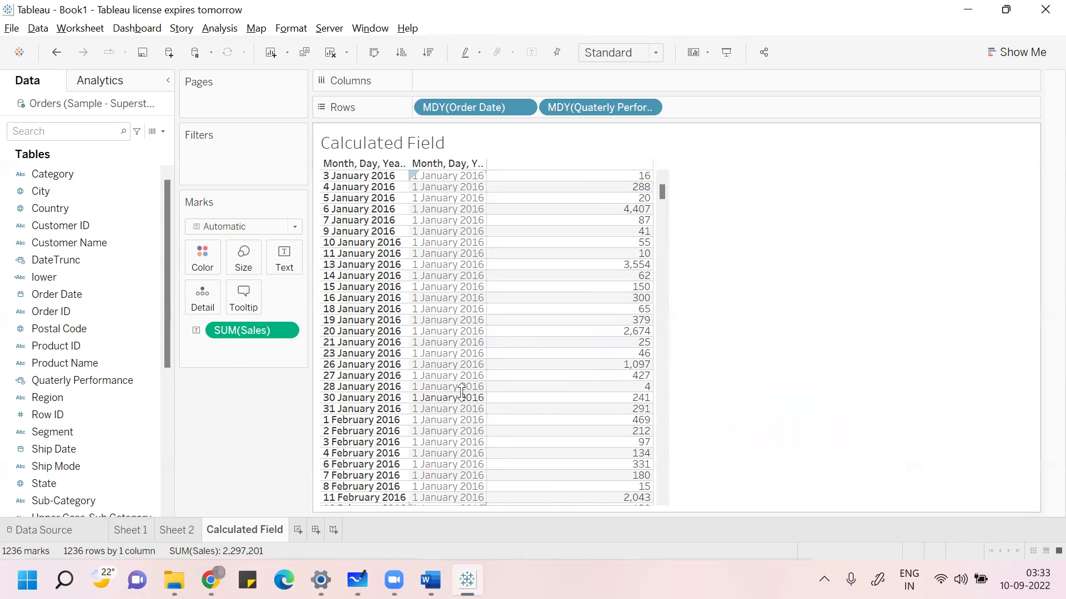
- Compare the order dates with their truncated quarter dates from January through April 2016
{"action": "left_click", "coordinate": [451, 417]}
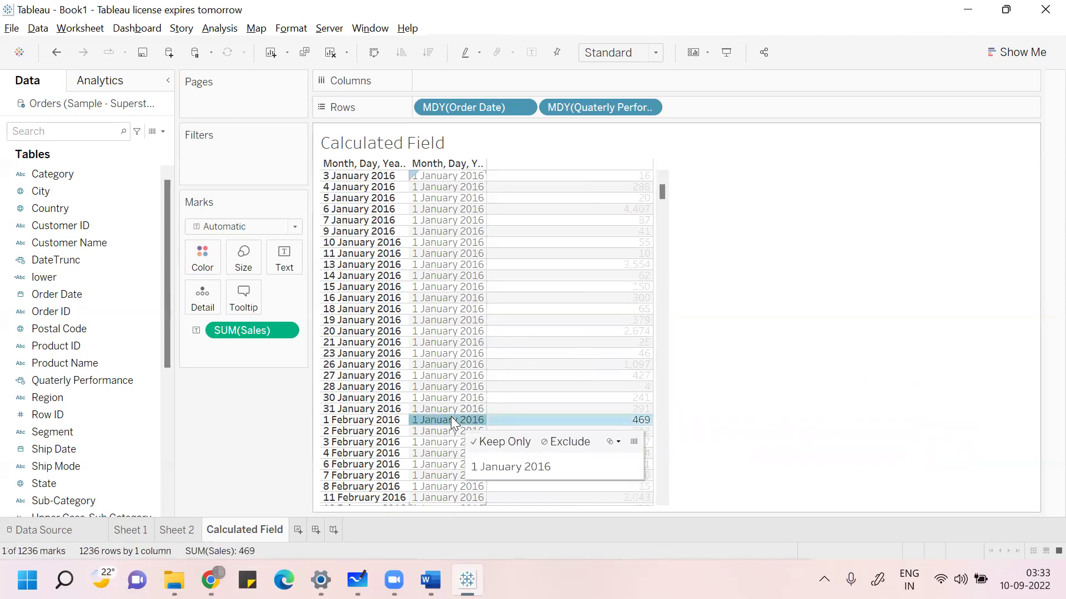
{"action": "scroll", "coordinate": [452, 417], "scroll_direction": "down", "scroll_amount": 3}
{"action": "scroll", "coordinate": [451, 419], "scroll_direction": "down", "scroll_amount": 10}
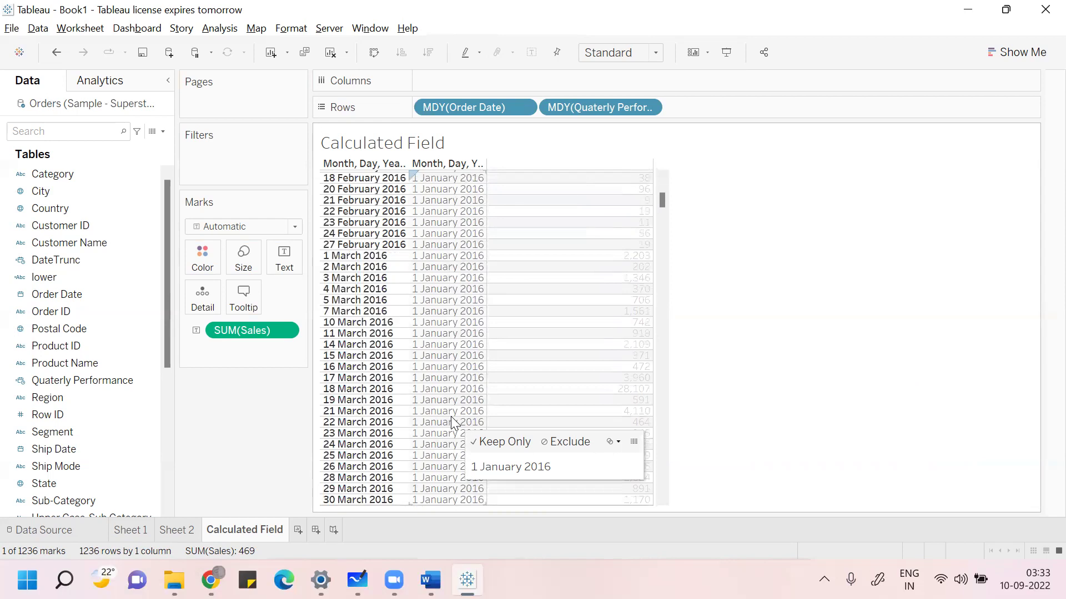
{"action": "scroll", "coordinate": [450, 417], "scroll_direction": "down", "scroll_amount": 3}
{"action": "scroll", "coordinate": [450, 416], "scroll_direction": "down", "scroll_amount": 4}
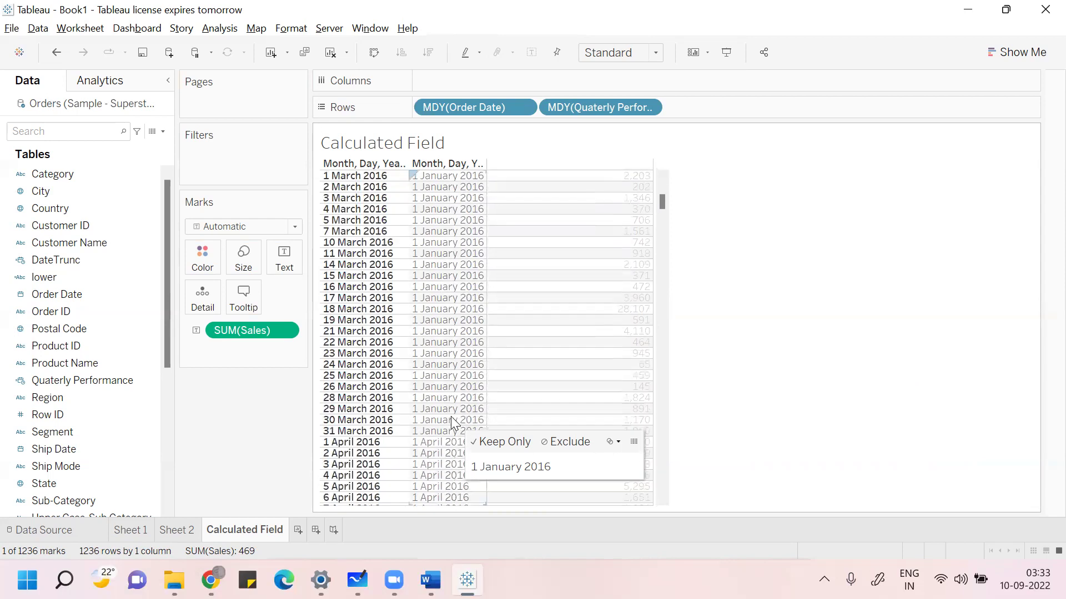
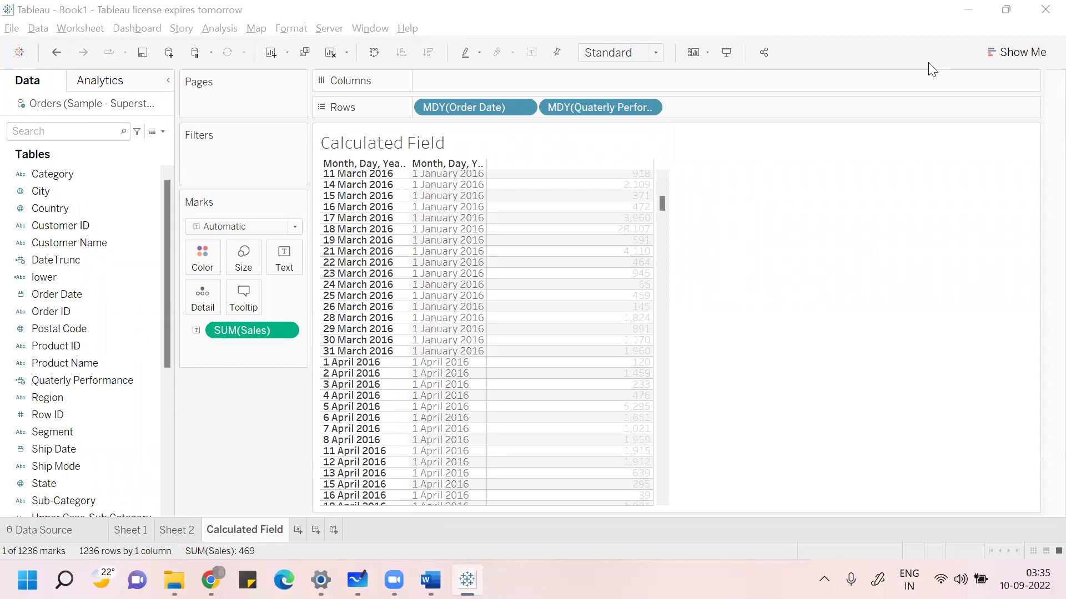
- Create a new calculated field and place the cursor in its empty formula
{"action": "left_click", "coordinate": [220, 29]}
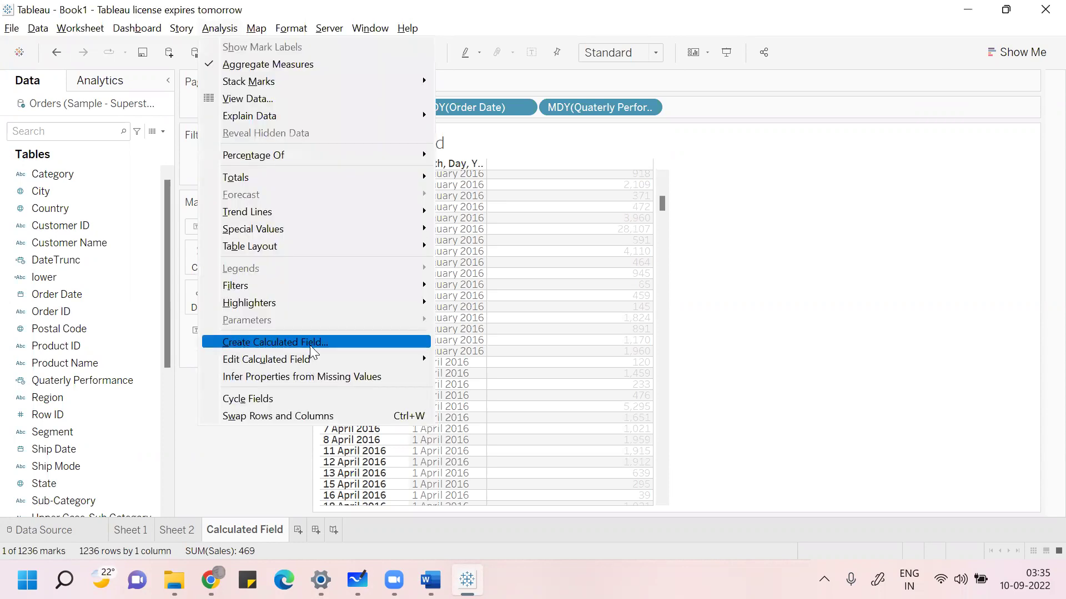
{"action": "left_click", "coordinate": [311, 344]}
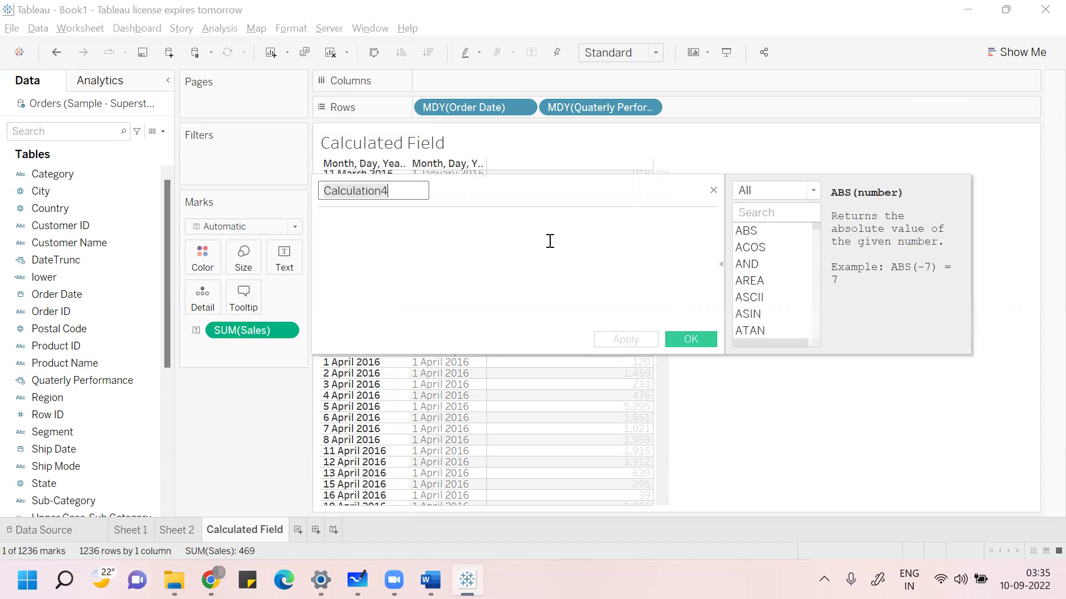
{"action": "left_click", "coordinate": [332, 229]}
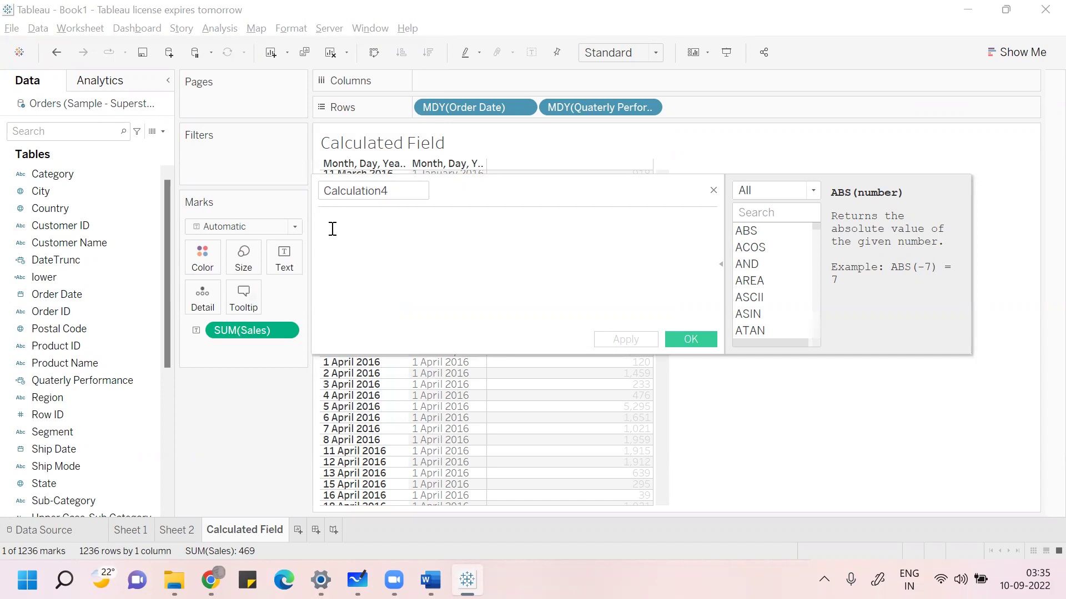
{"action": "type", "text": "date"}
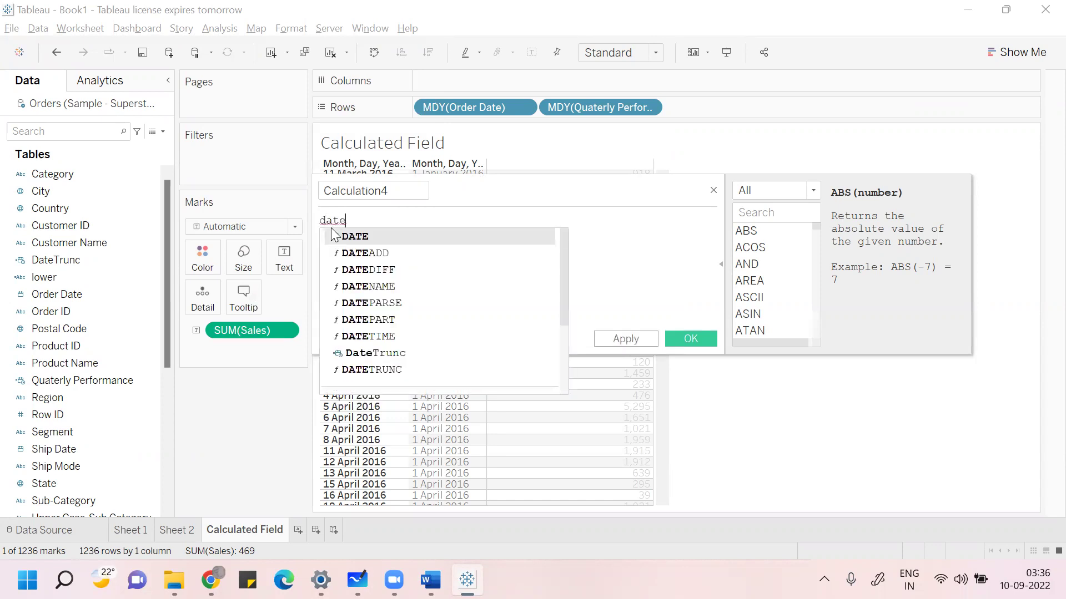
{"action": "type", "text": "tr"}
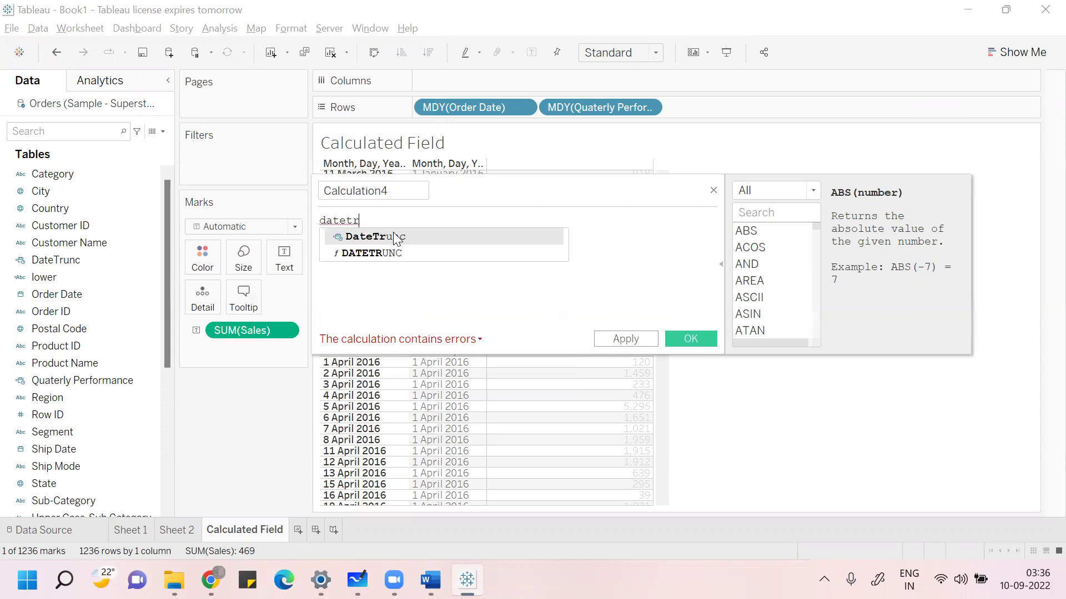
{"action": "left_click", "coordinate": [394, 237]}
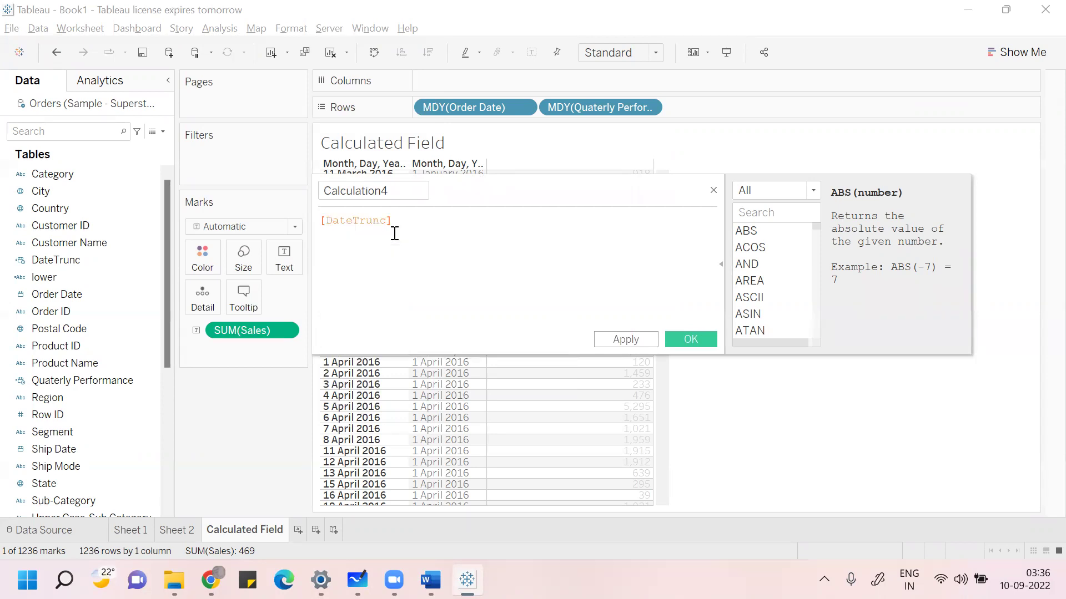
{"action": "left_click", "coordinate": [321, 223]}
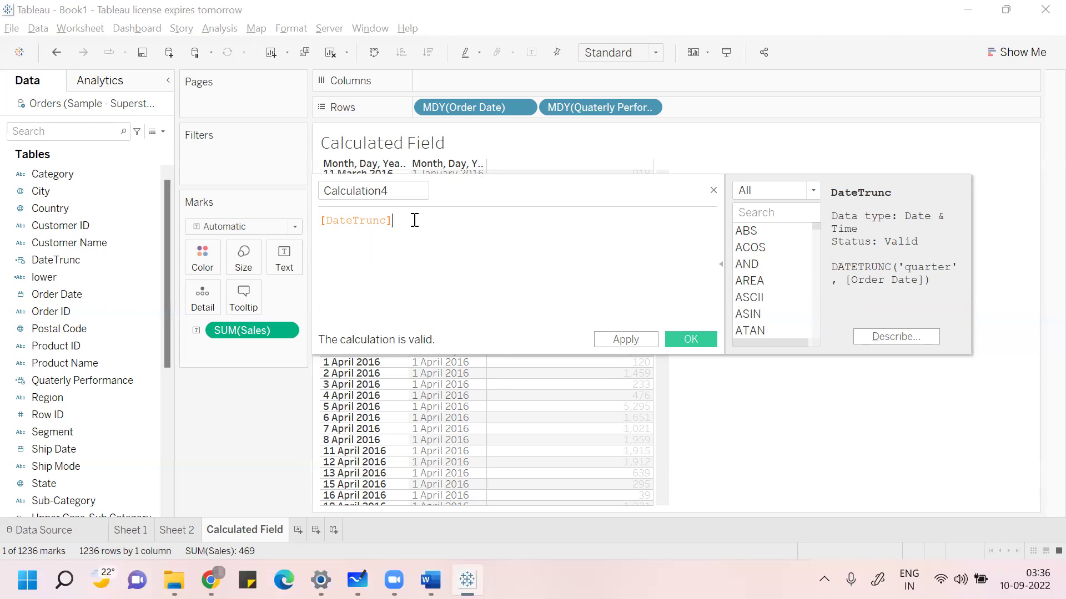
{"action": "key", "text": "BackSpace"}
{"action": "key", "text": "BackSpace"}
{"action": "key", "text": "BackSpace"}
{"action": "key", "text": "BackSpace"}
{"action": "key", "text": "BackSpace"}
{"action": "key", "text": "BackSpace"}
{"action": "key", "text": "BackSpace"}
{"action": "key", "text": "BackSpace"}
{"action": "key", "text": "BackSpace"}
{"action": "key", "text": "BackSpace"}
{"action": "key", "text": "BackSpace"}
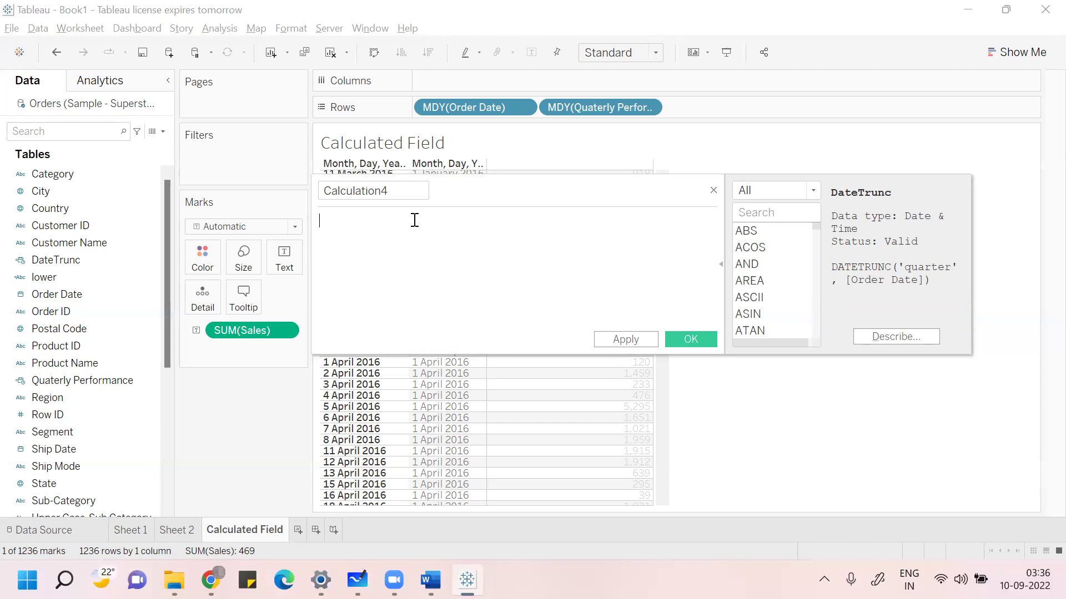
- Enter the formula datetrunc('month',[Order Date]) and save the calculated field under its default name
{"action": "type", "text": "datetr"}
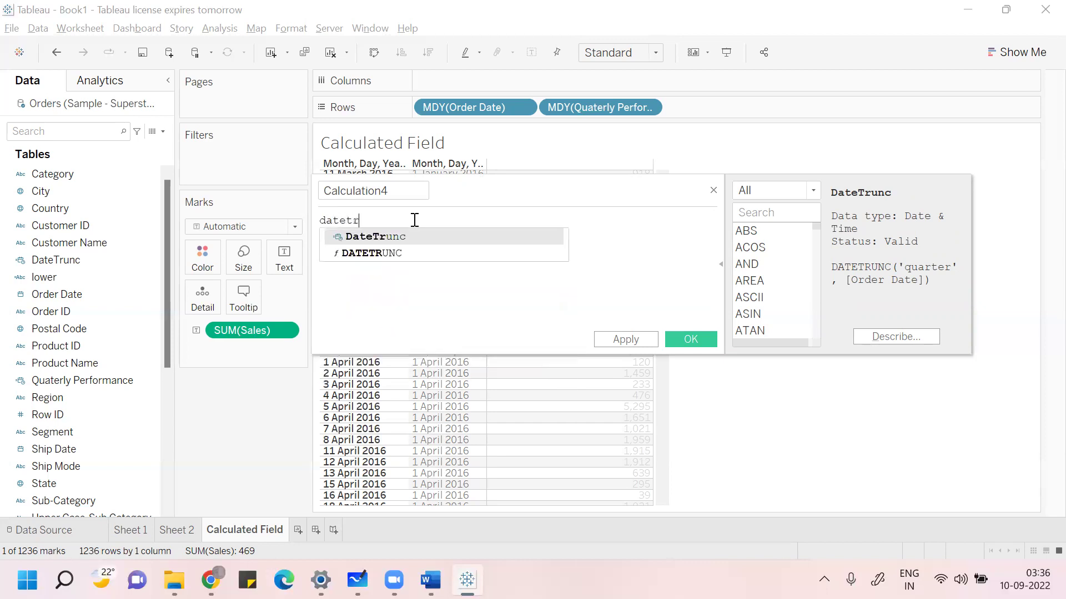
{"action": "type", "text": "unc("}
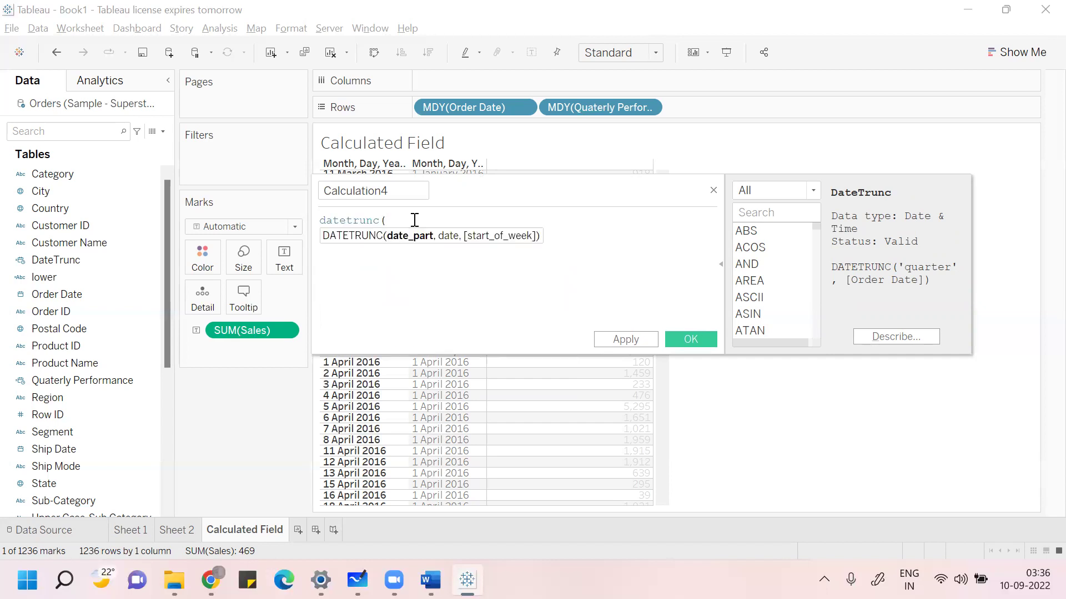
{"action": "type", "text": "'month',"}
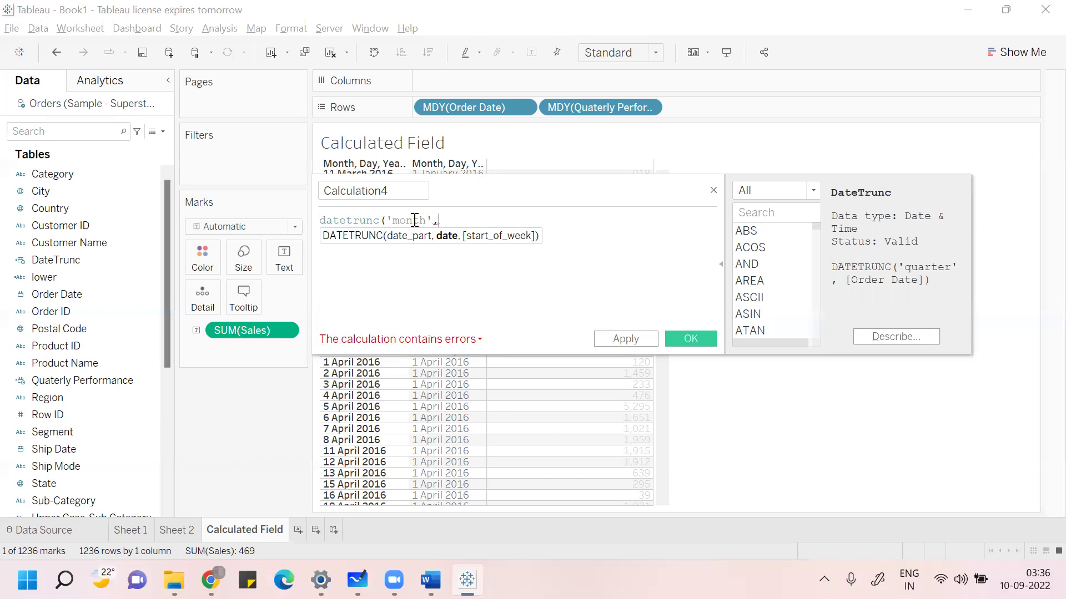
{"action": "type", "text": "order"}
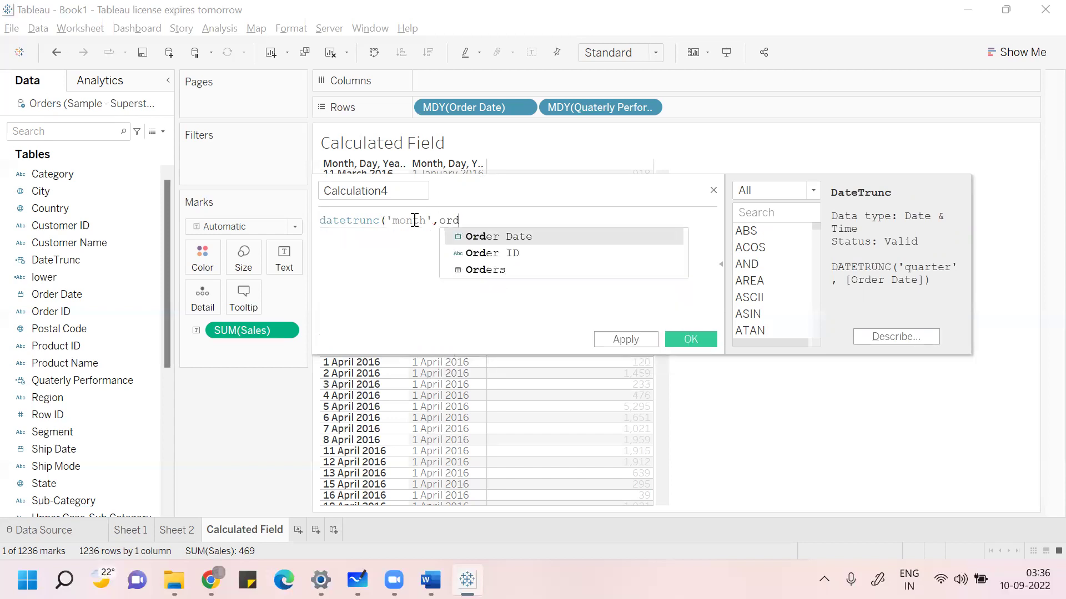
{"action": "left_click", "coordinate": [481, 236]}
{"action": "type", "text": ","}
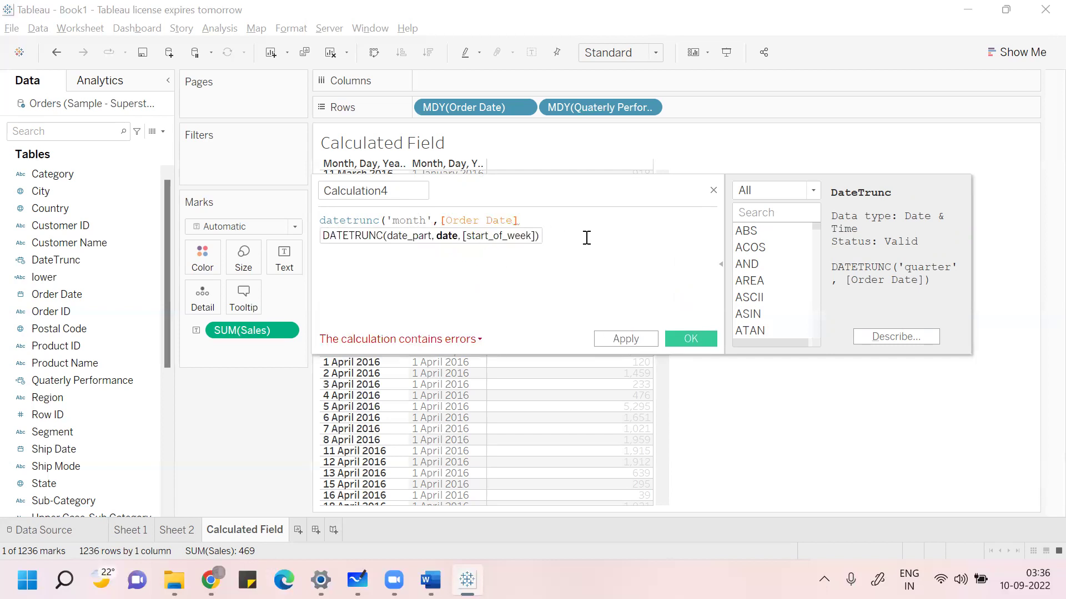
{"action": "type", "text": ")"}
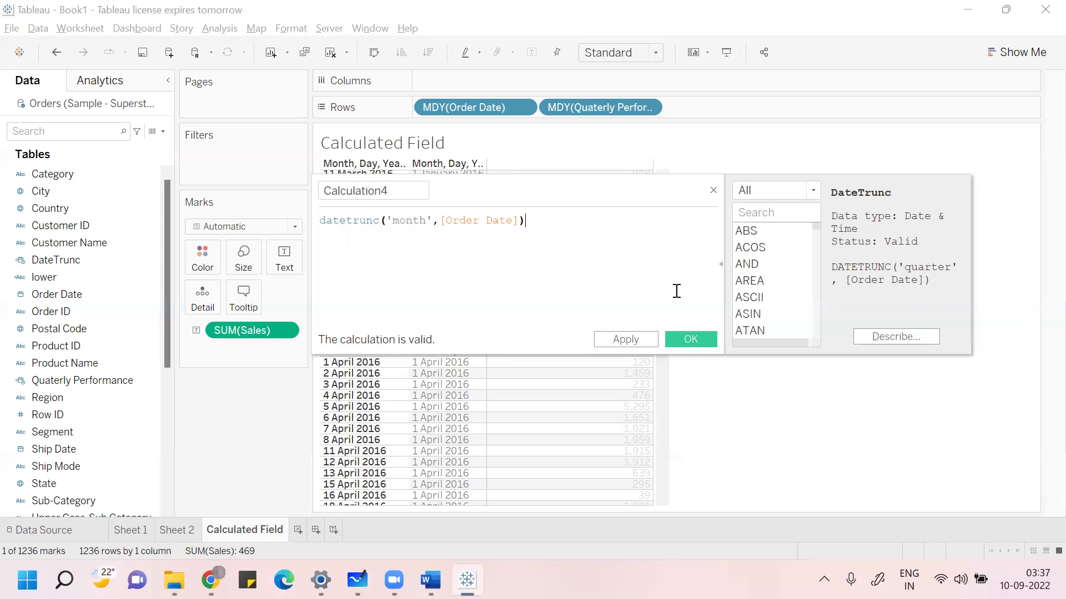
{"action": "left_click", "coordinate": [688, 339]}
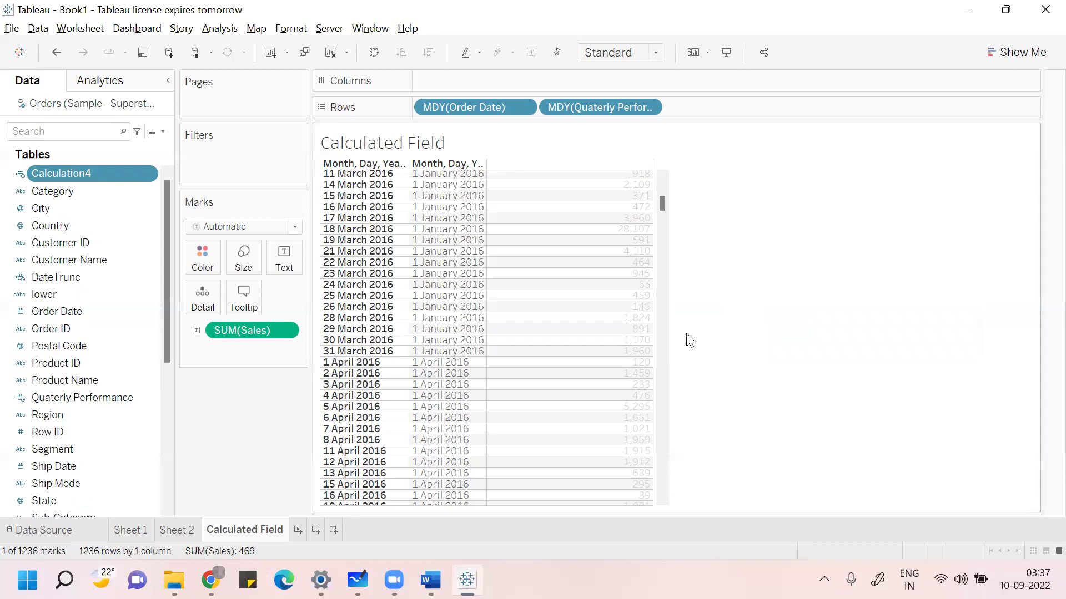
{"action": "mouse_move", "coordinate": [502, 400]}
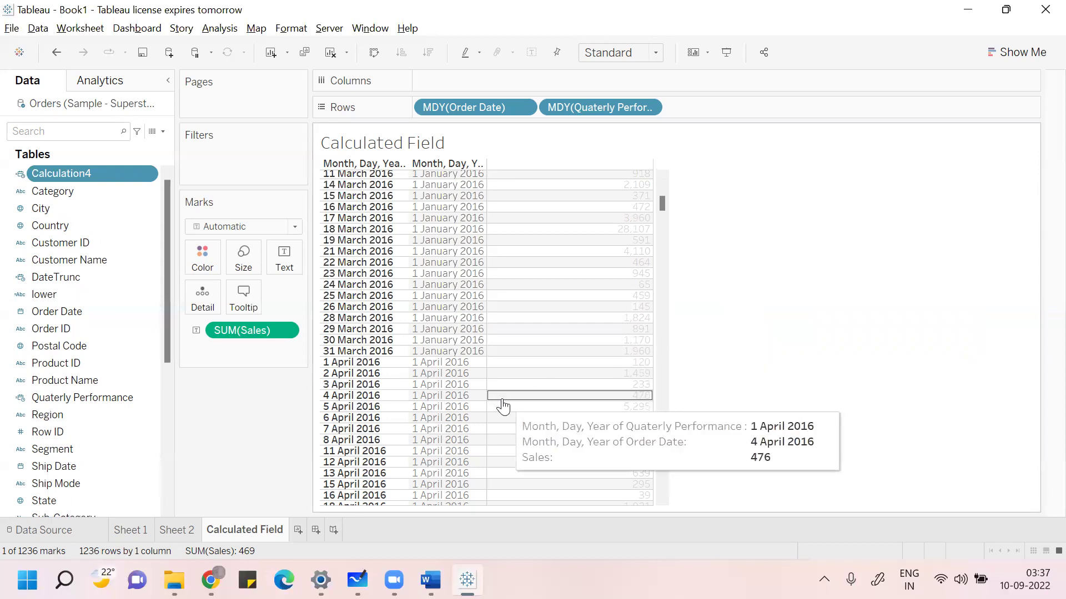
{"action": "key", "text": "alt+Tab"}
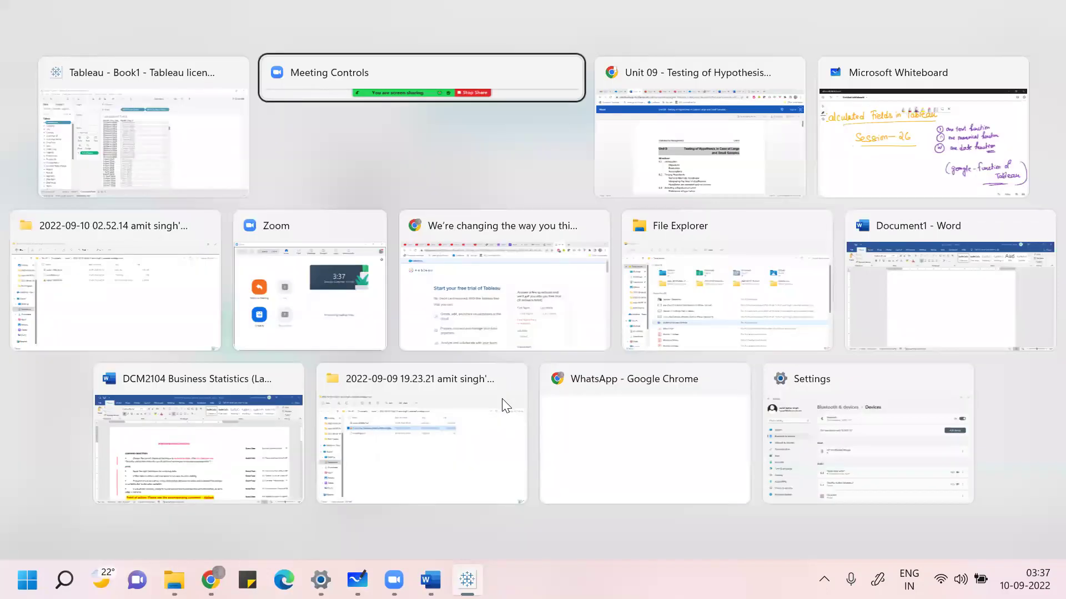
{"action": "key", "text": "Tab"}
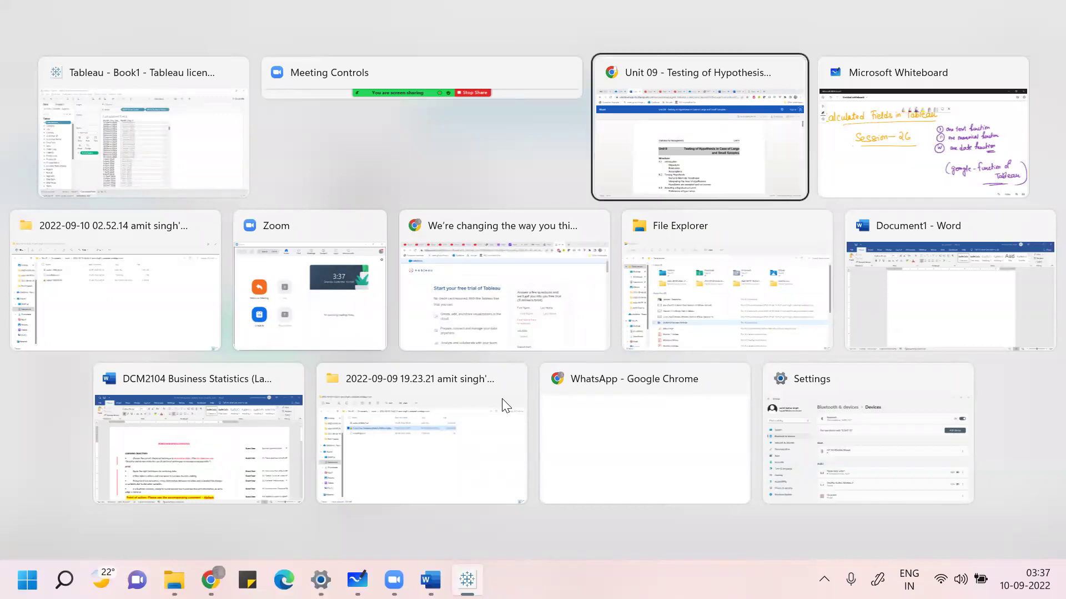
{"action": "key", "text": "Tab"}
{"action": "key", "text": "Tab"}
{"action": "key", "text": "Tab"}
{"action": "key", "text": "Tab"}
{"action": "key", "text": "Tab"}
{"action": "key", "text": "Tab"}
{"action": "key", "text": "Tab"}
{"action": "key", "text": "Tab"}
{"action": "key", "text": "Tab"}
{"action": "key", "text": "Tab"}
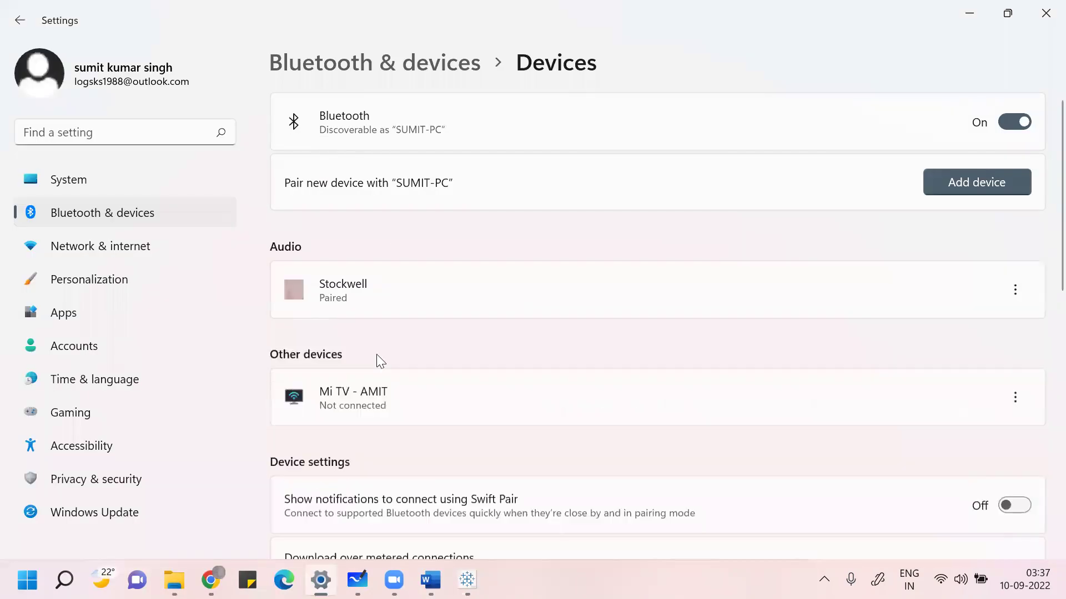
- Switch to the Tableau trial page in Chrome and go back to the Google results for "functions in tableau"
{"action": "mouse_move", "coordinate": [210, 580]}
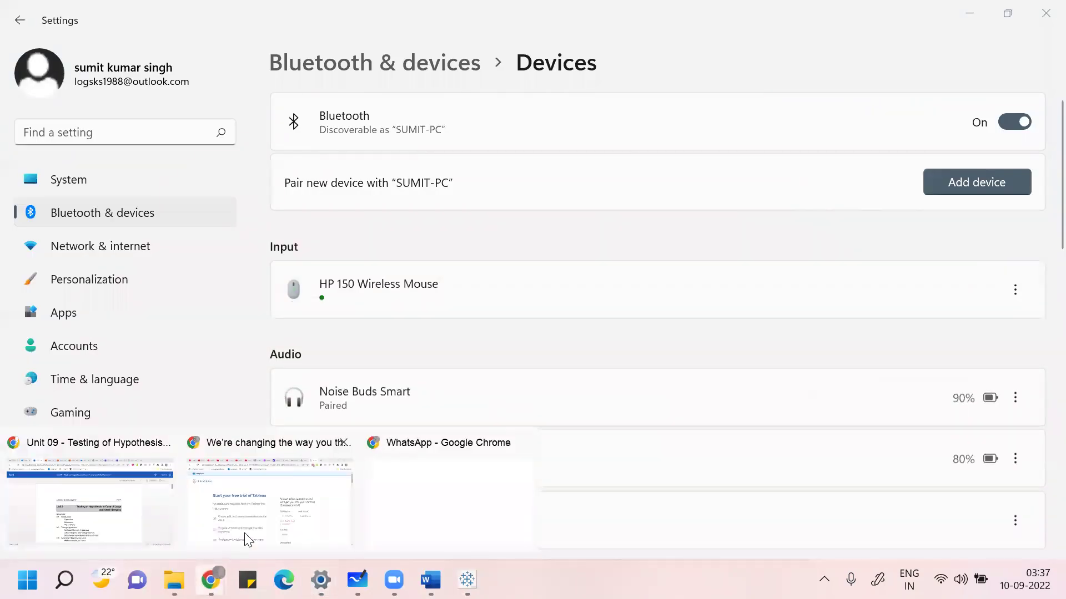
{"action": "left_click", "coordinate": [209, 531]}
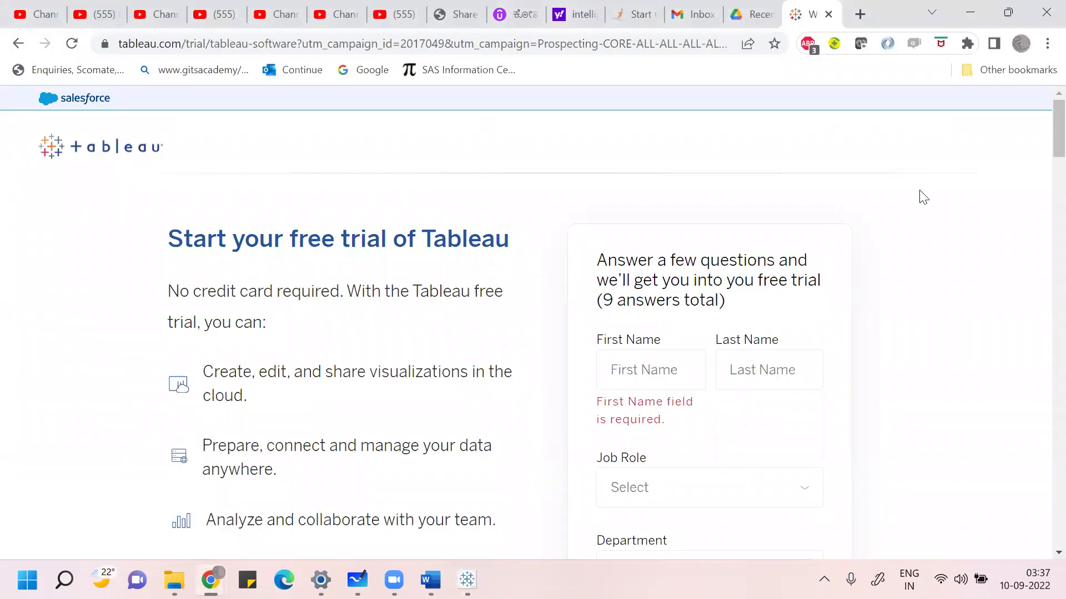
{"action": "left_click", "coordinate": [19, 44]}
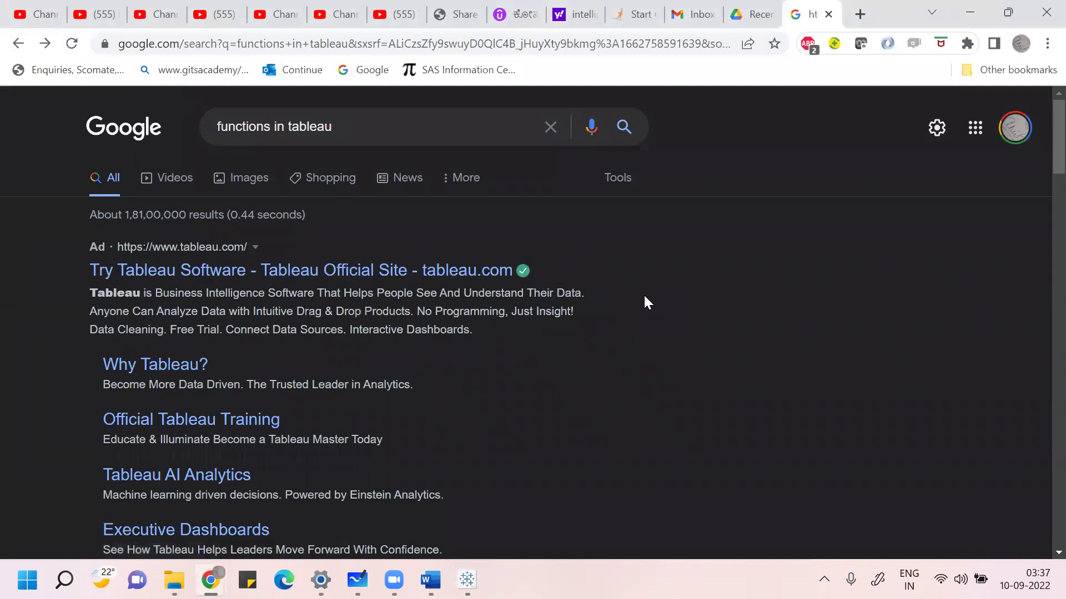
{"action": "scroll", "coordinate": [645, 302], "scroll_direction": "down", "scroll_amount": 6}
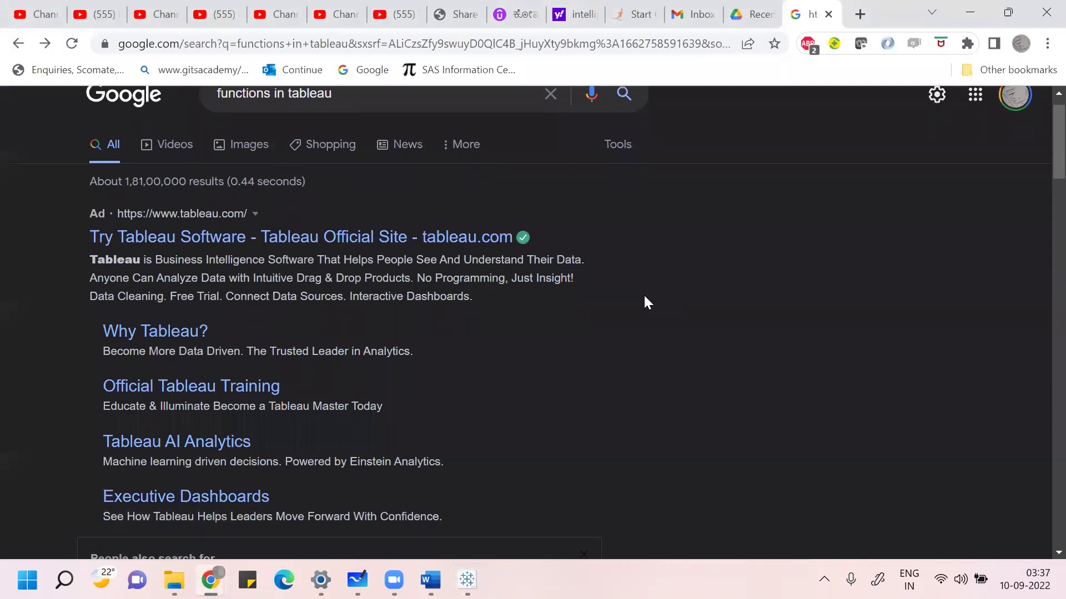
- Open the "Functions in Tableau" help page from the Google results and look through its list of function categories
{"action": "scroll", "coordinate": [644, 302], "scroll_direction": "down", "scroll_amount": 1}
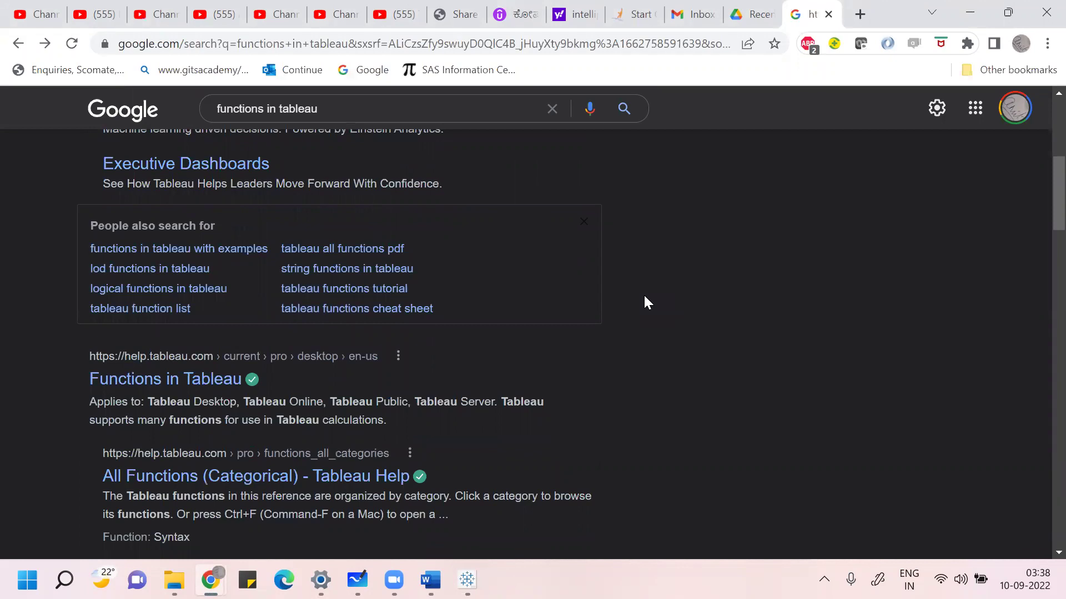
{"action": "left_click", "coordinate": [168, 381]}
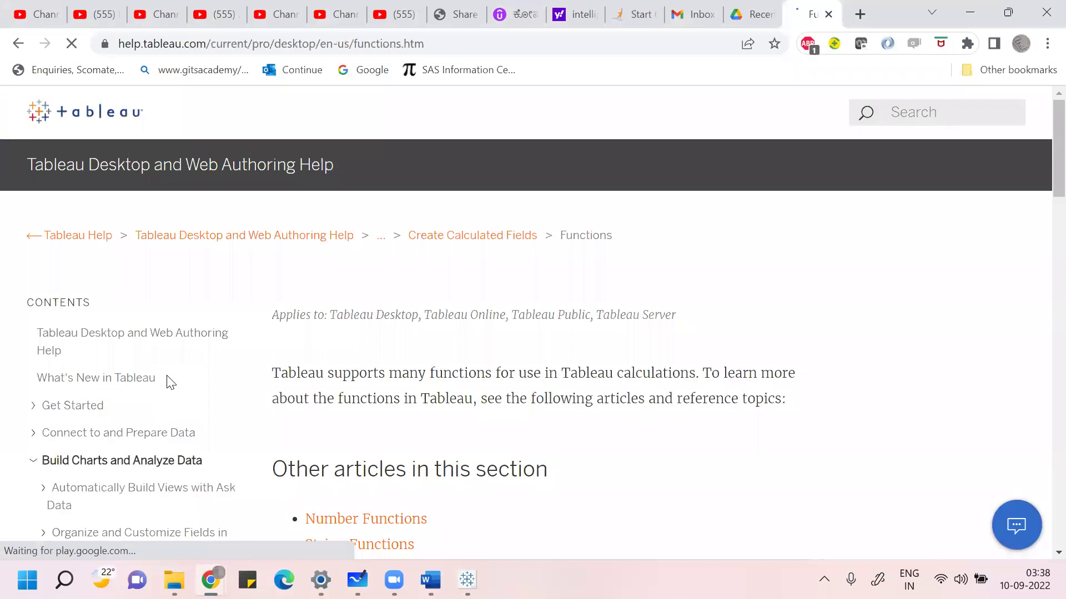
{"action": "scroll", "coordinate": [523, 394], "scroll_direction": "down", "scroll_amount": 8}
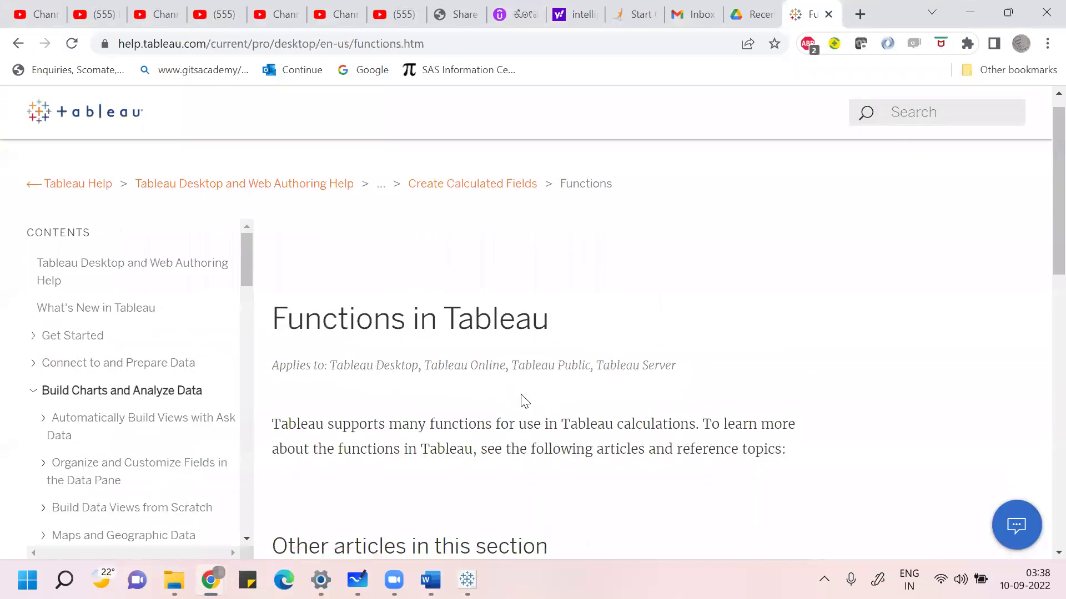
{"action": "scroll", "coordinate": [523, 399], "scroll_direction": "down", "scroll_amount": 1}
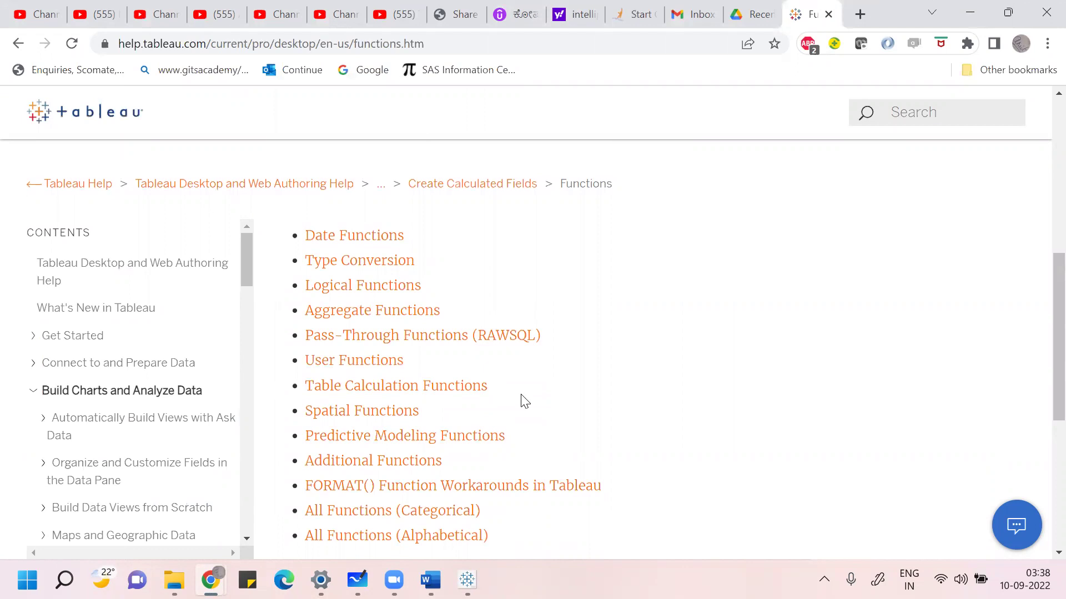
{"action": "scroll", "coordinate": [522, 398], "scroll_direction": "down", "scroll_amount": 6}
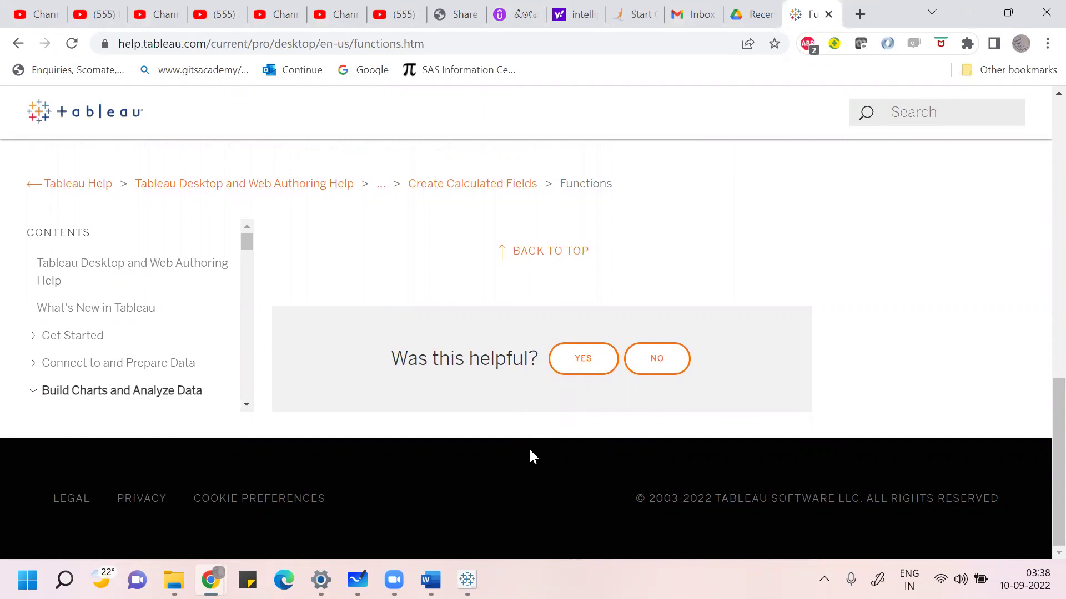
- Switch to Microsoft Whiteboard and write a circled "upper" in purple, linked to the "one text function" note
{"action": "key", "text": "alt+Tab"}
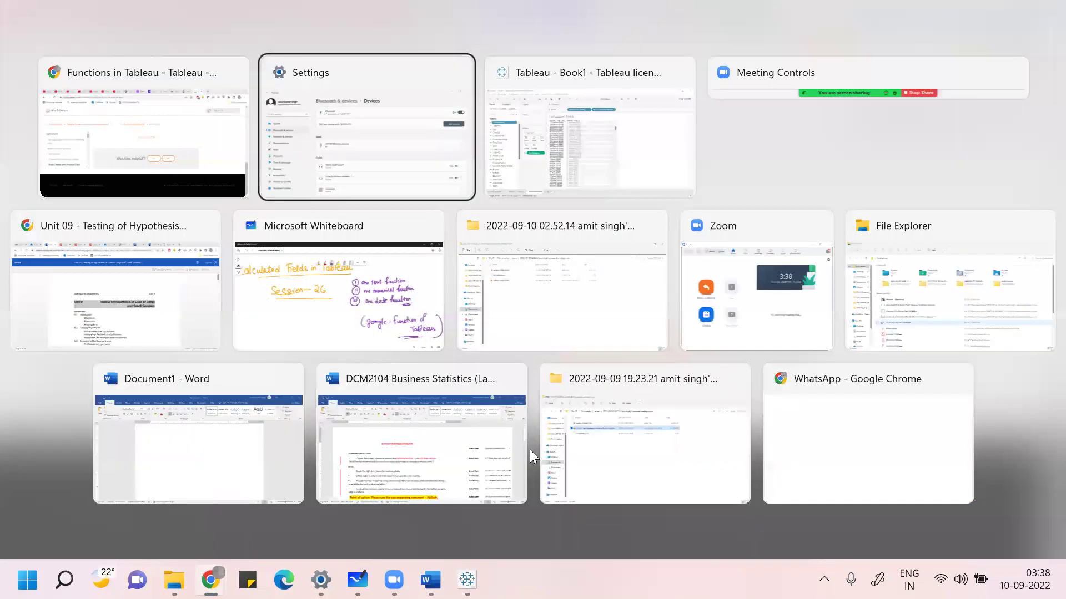
{"action": "key", "text": "alt+Tab"}
{"action": "key", "text": "alt+Tab"}
{"action": "key", "text": "alt+Tab"}
{"action": "key", "text": "alt+Tab"}
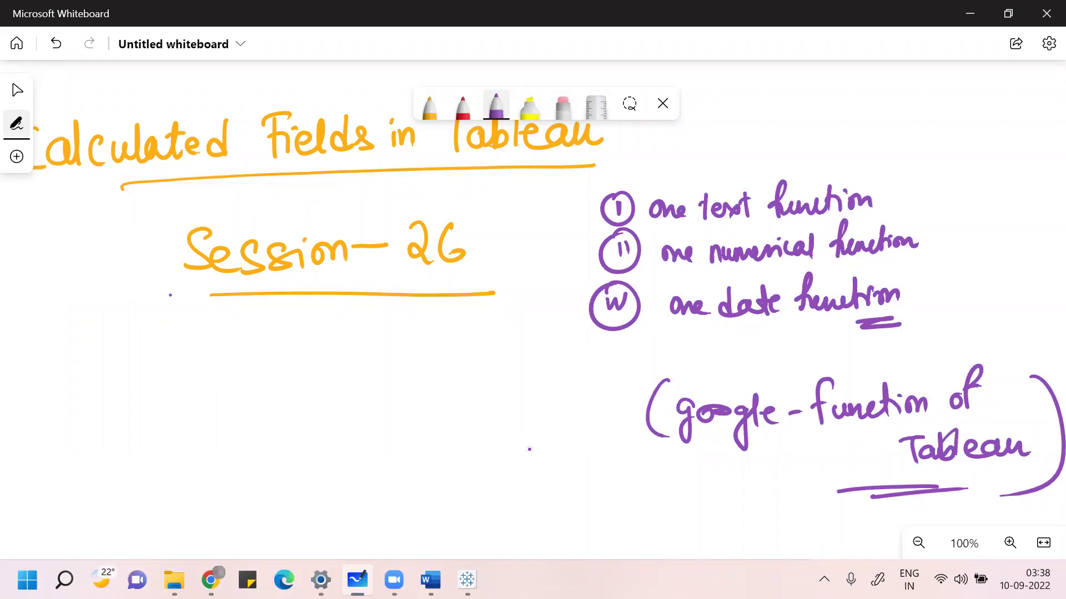
{"action": "mouse_move", "coordinate": [866, 179]}
{"action": "left_mouse_down"}
{"action": "mouse_move", "coordinate": [928, 143]}
{"action": "mouse_move", "coordinate": [969, 140]}
{"action": "mouse_move", "coordinate": [972, 161]}
{"action": "left_mouse_up"}
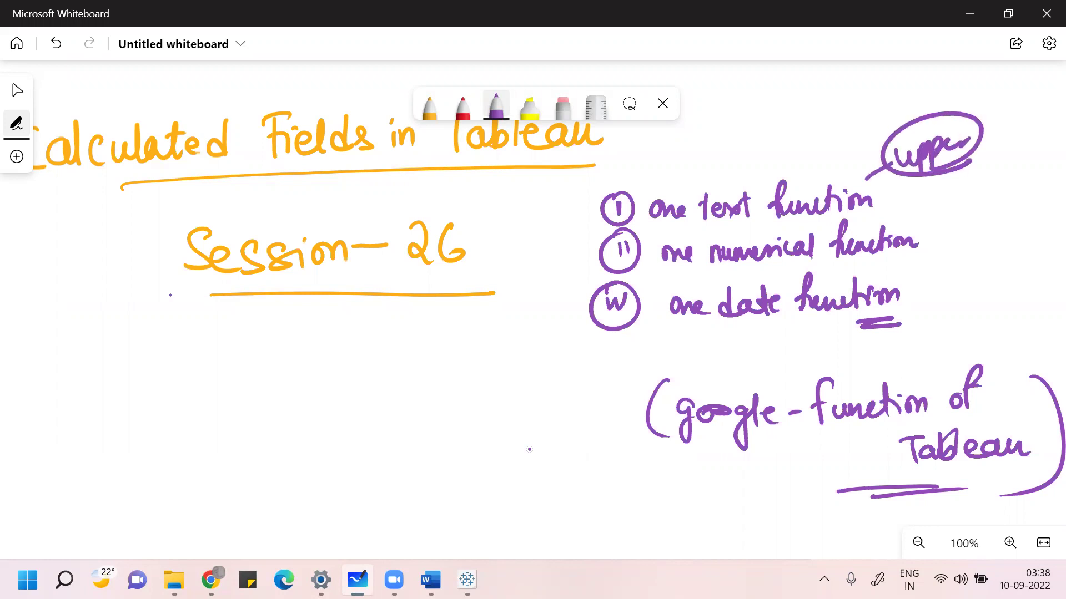
- Write underlined "Sum, Avg" beside the numerical function note and underlined "datetrunc" beside the date function note
{"action": "scroll", "coordinate": [529, 449], "scroll_direction": "right", "scroll_amount": 5}
{"action": "mouse_move", "coordinate": [769, 256]}
{"action": "left_mouse_down"}
{"action": "mouse_move", "coordinate": [805, 241]}
{"action": "mouse_move", "coordinate": [823, 248]}
{"action": "mouse_move", "coordinate": [873, 220]}
{"action": "mouse_move", "coordinate": [880, 240]}
{"action": "mouse_move", "coordinate": [924, 202]}
{"action": "mouse_move", "coordinate": [920, 244]}
{"action": "mouse_move", "coordinate": [949, 250]}
{"action": "left_mouse_up"}
{"action": "mouse_move", "coordinate": [769, 350]}
{"action": "left_mouse_down"}
{"action": "mouse_move", "coordinate": [822, 333]}
{"action": "mouse_move", "coordinate": [845, 303]}
{"action": "mouse_move", "coordinate": [884, 290]}
{"action": "mouse_move", "coordinate": [884, 308]}
{"action": "left_mouse_up"}
{"action": "mouse_move", "coordinate": [888, 311]}
{"action": "left_mouse_down"}
{"action": "mouse_move", "coordinate": [905, 304]}
{"action": "mouse_move", "coordinate": [910, 320]}
{"action": "left_mouse_up"}
{"action": "left_click_drag", "start_coordinate": [896, 303], "coordinate": [983, 300]}
{"action": "mouse_move", "coordinate": [911, 340]}
{"action": "left_mouse_down"}
{"action": "mouse_move", "coordinate": [980, 320]}
{"action": "mouse_move", "coordinate": [1016, 329]}
{"action": "left_mouse_up"}
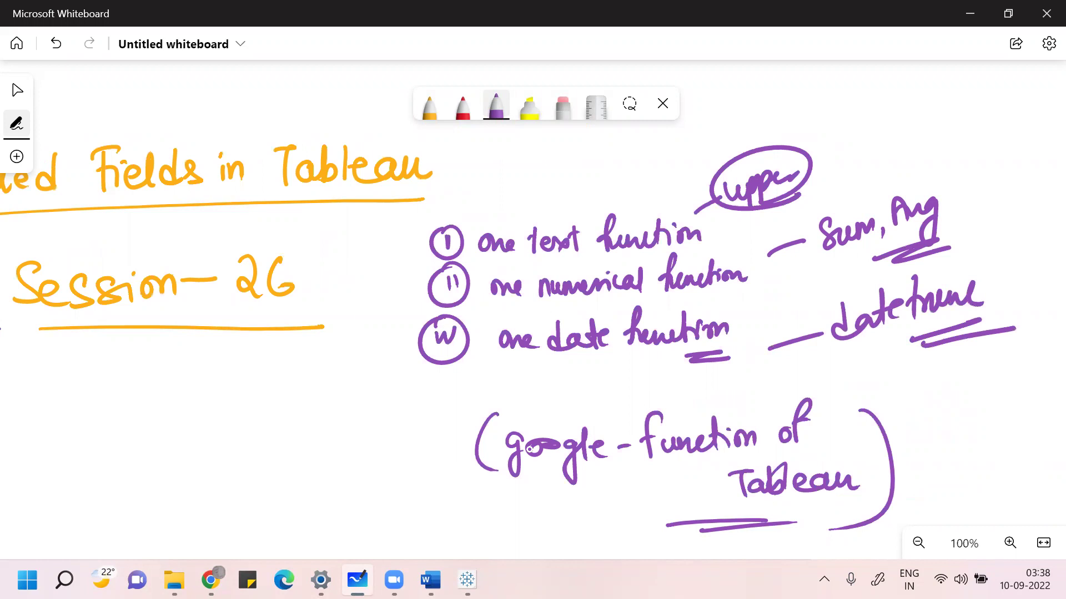
- Draw a vertical purple divider beyond the function notes and handwrite a circled, underlined "Thank-you" in red on its empty side
{"action": "scroll", "coordinate": [529, 449], "scroll_direction": "right", "scroll_amount": 10}
{"action": "left_click_drag", "start_coordinate": [531, 140], "coordinate": [514, 557]}
{"action": "left_click", "coordinate": [463, 106]}
{"action": "mouse_move", "coordinate": [605, 253]}
{"action": "left_mouse_down"}
{"action": "mouse_move", "coordinate": [609, 335]}
{"action": "mouse_move", "coordinate": [646, 313]}
{"action": "mouse_move", "coordinate": [728, 299]}
{"action": "left_mouse_up"}
{"action": "mouse_move", "coordinate": [726, 244]}
{"action": "left_mouse_down"}
{"action": "mouse_move", "coordinate": [738, 273]}
{"action": "mouse_move", "coordinate": [765, 282]}
{"action": "left_mouse_up"}
{"action": "mouse_move", "coordinate": [781, 261]}
{"action": "left_mouse_down"}
{"action": "mouse_move", "coordinate": [796, 277]}
{"action": "mouse_move", "coordinate": [787, 336]}
{"action": "left_mouse_up"}
{"action": "mouse_move", "coordinate": [798, 300]}
{"action": "left_mouse_down"}
{"action": "mouse_move", "coordinate": [820, 272]}
{"action": "mouse_move", "coordinate": [853, 288]}
{"action": "left_mouse_up"}
{"action": "mouse_move", "coordinate": [720, 353]}
{"action": "left_mouse_down"}
{"action": "mouse_move", "coordinate": [563, 310]}
{"action": "mouse_move", "coordinate": [777, 330]}
{"action": "left_mouse_up"}
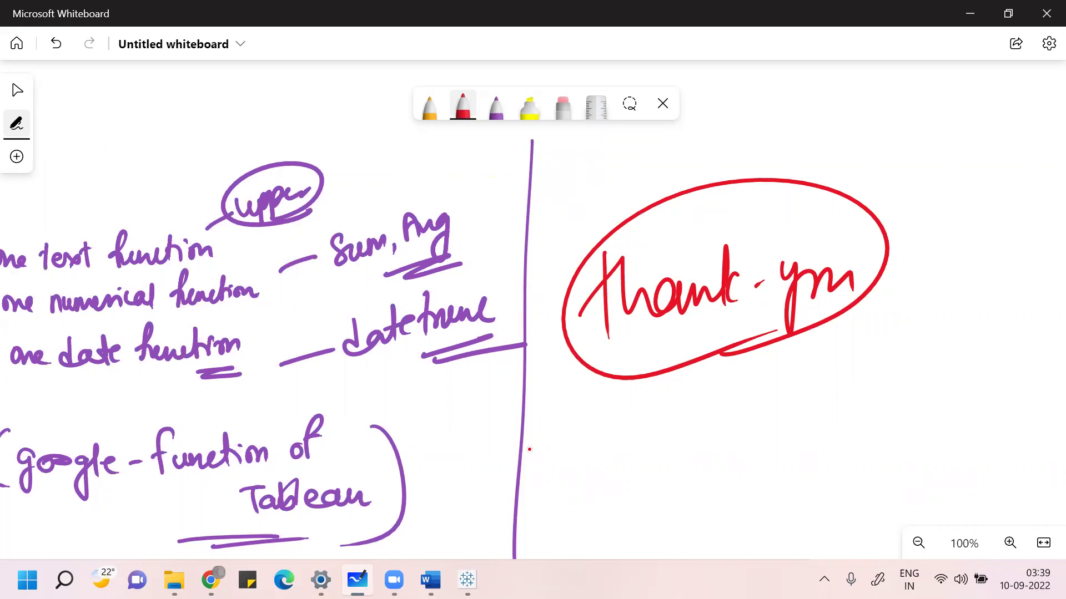